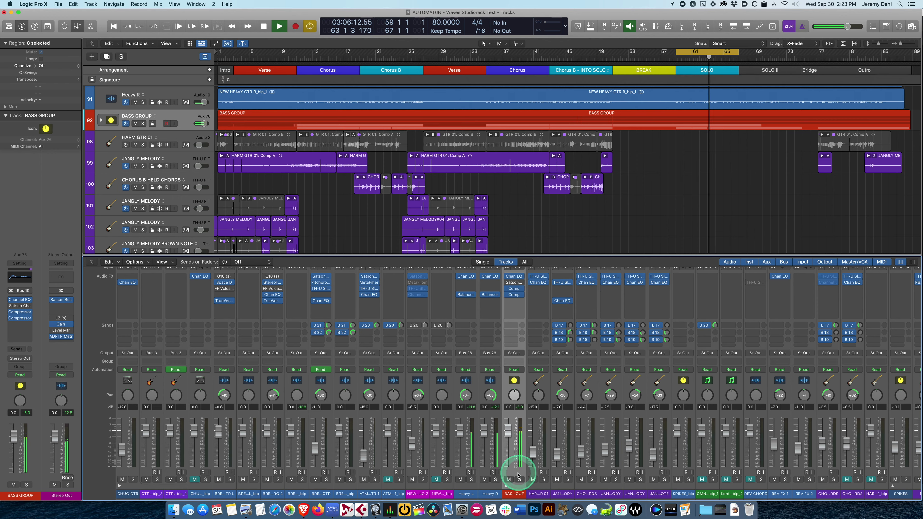
Step: Expand the BASS GROUP stack, select it through the DIST BASS channel, enlarge the mixer and stop playback
click(506, 486)
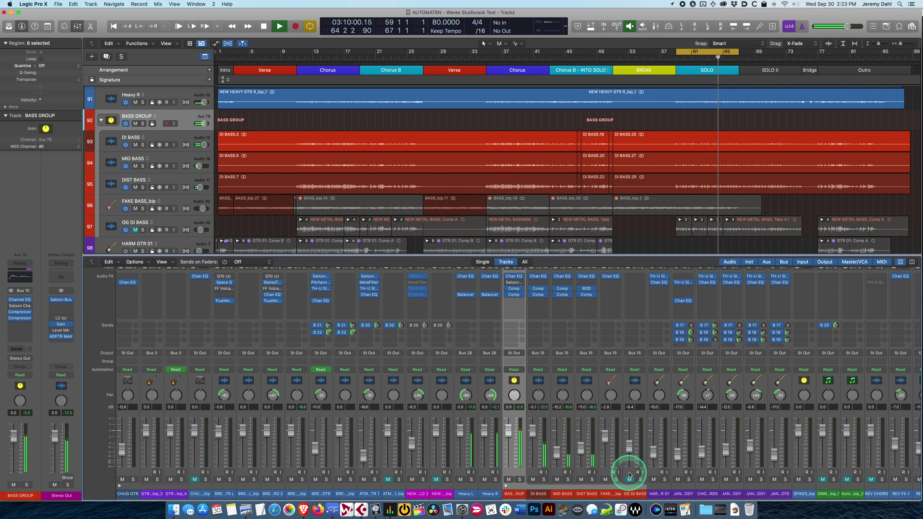
shift+click(593, 430)
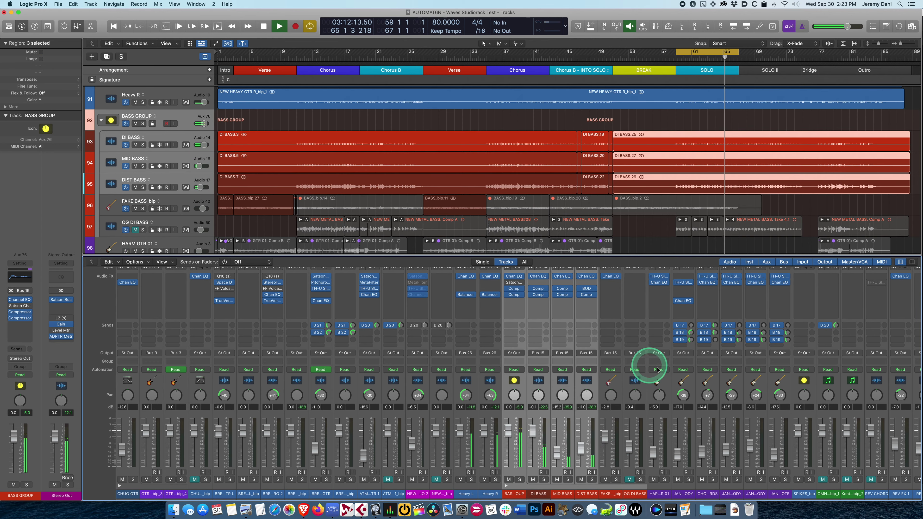
scroll(663, 344, up, 1)
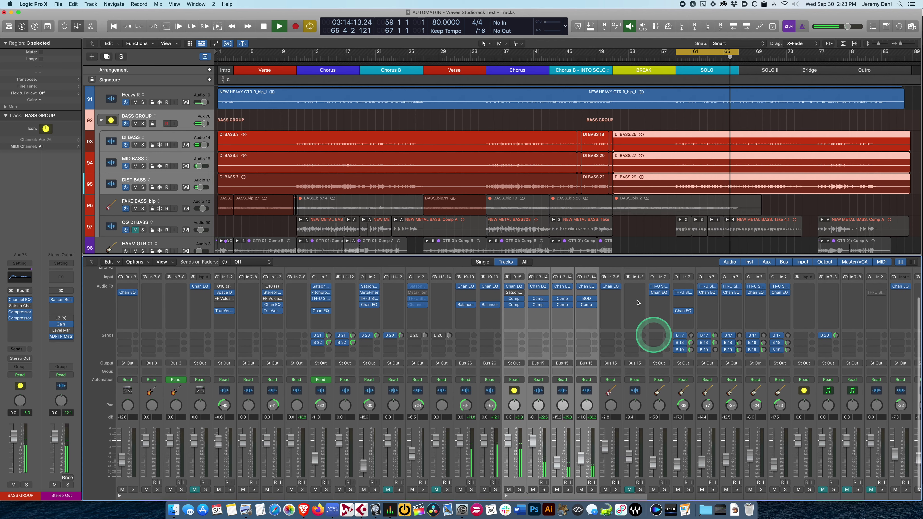
drag(612, 257, 614, 233)
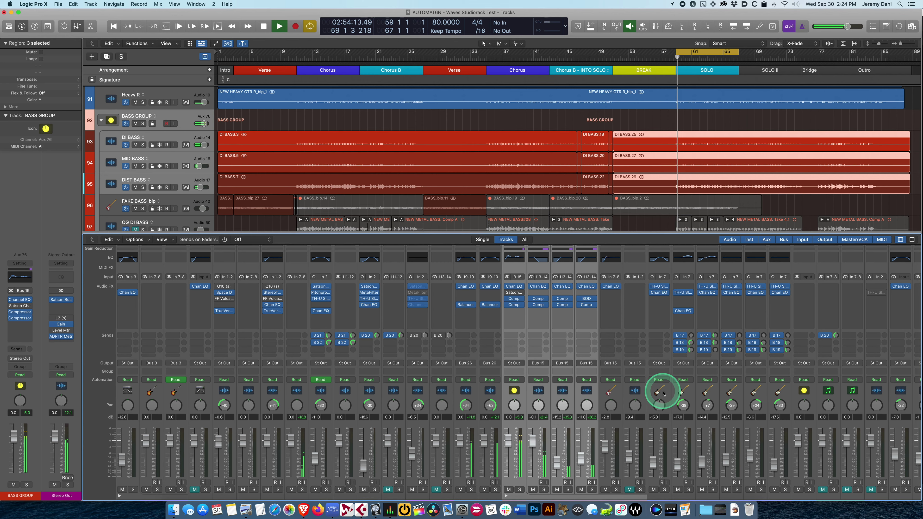
key(space)
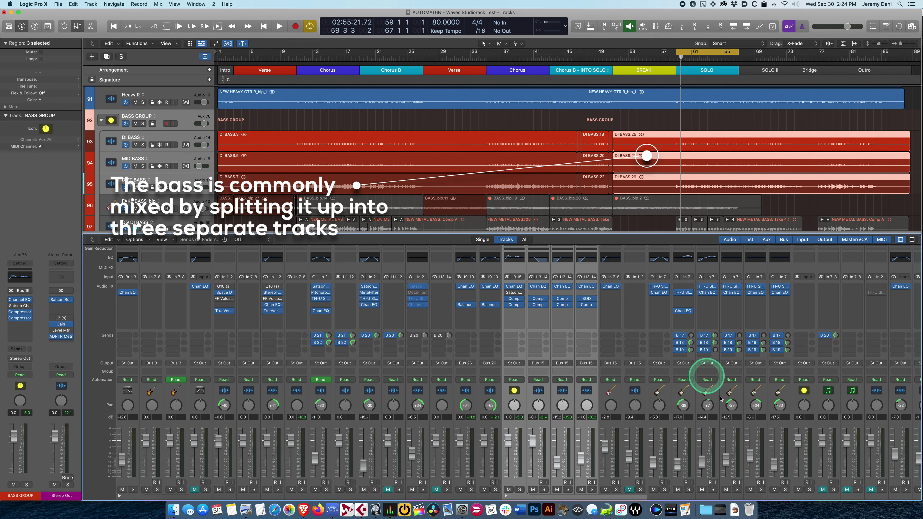
Step: Select the DI BASS channel and examine the high-frequency roll-off in its Channel EQ, closing the plug-in when done
click(542, 465)
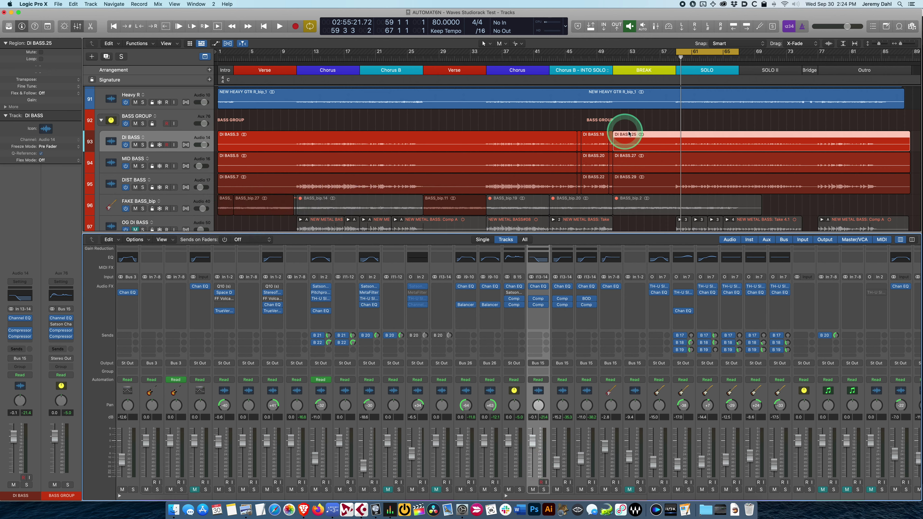
double_click(543, 258)
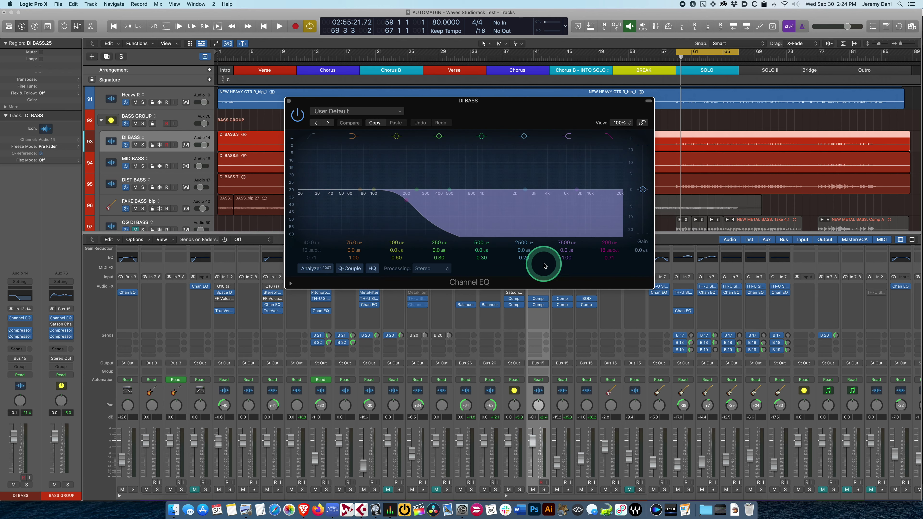
click(403, 202)
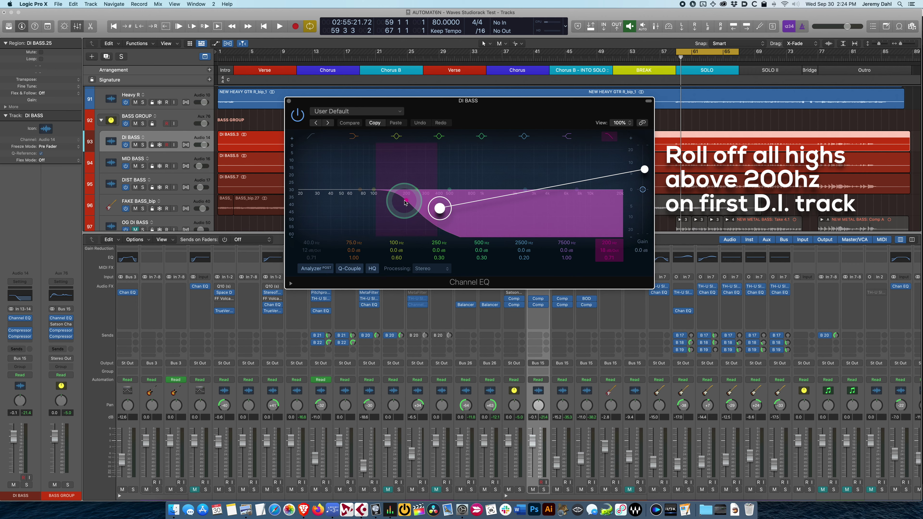
click(289, 102)
Step: Review the ratio, attack and release settings of the first compressor on DI BASS, and close it
click(539, 301)
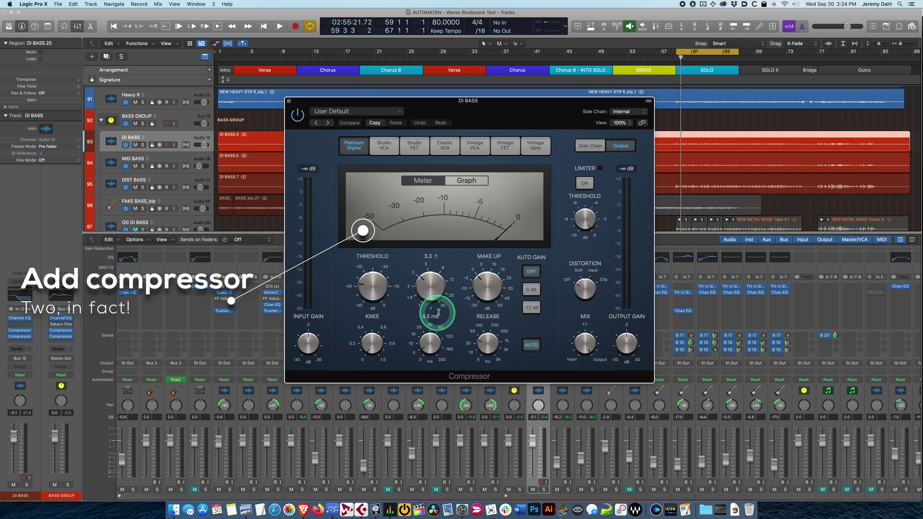
mouse_move(491, 338)
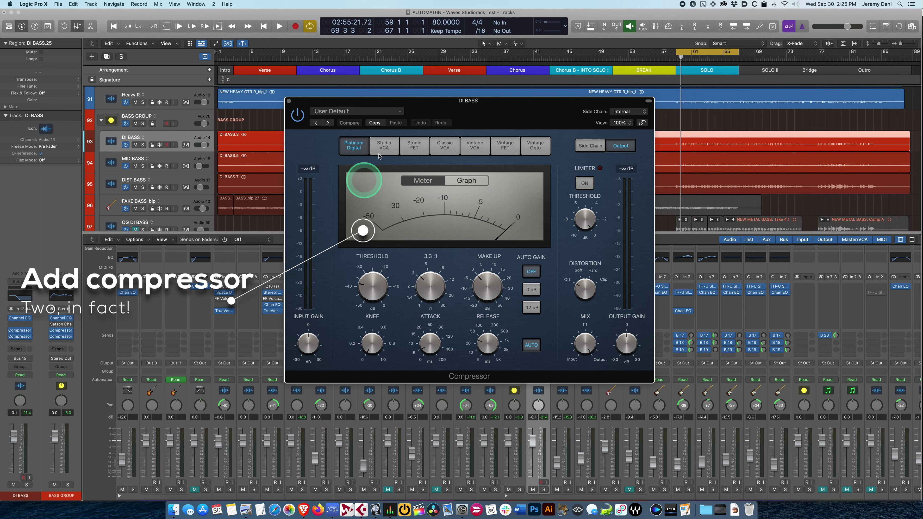
click(289, 99)
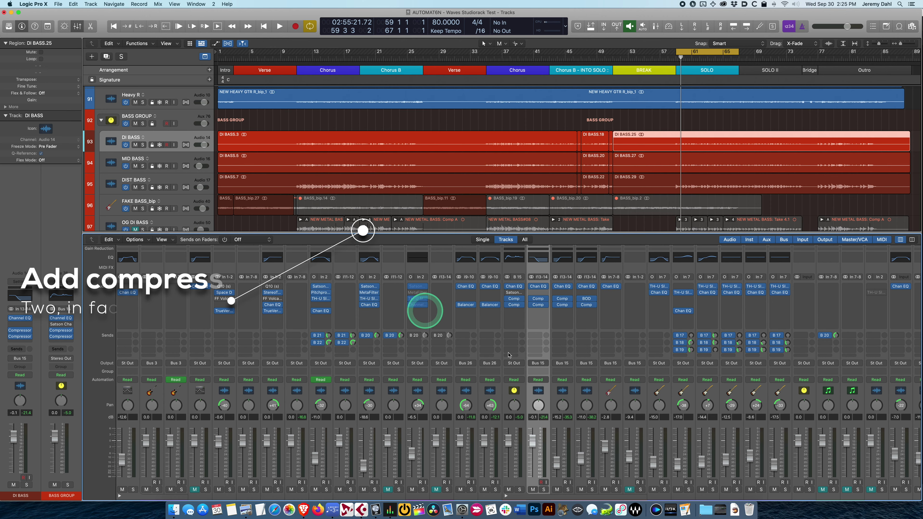
Step: Check the second compressor on DI BASS, nudge its ratio slightly and close the plug-in
click(539, 308)
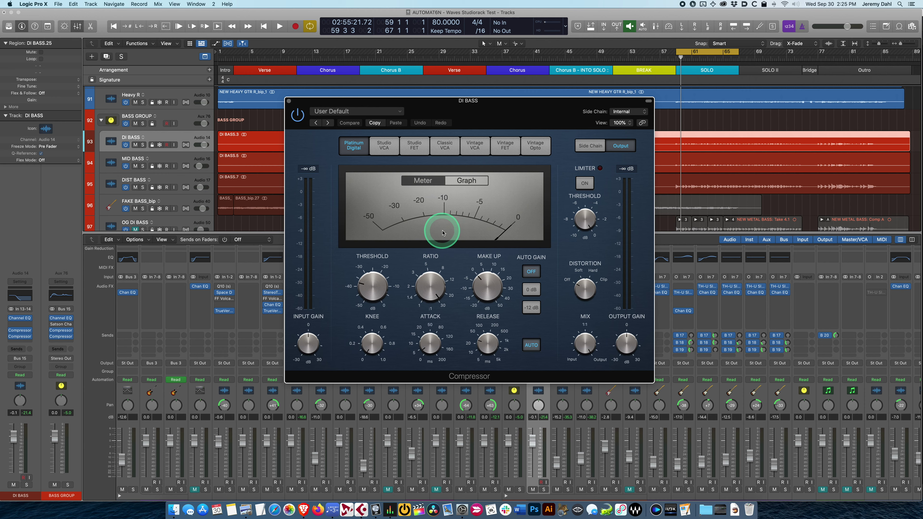
mouse_move(443, 281)
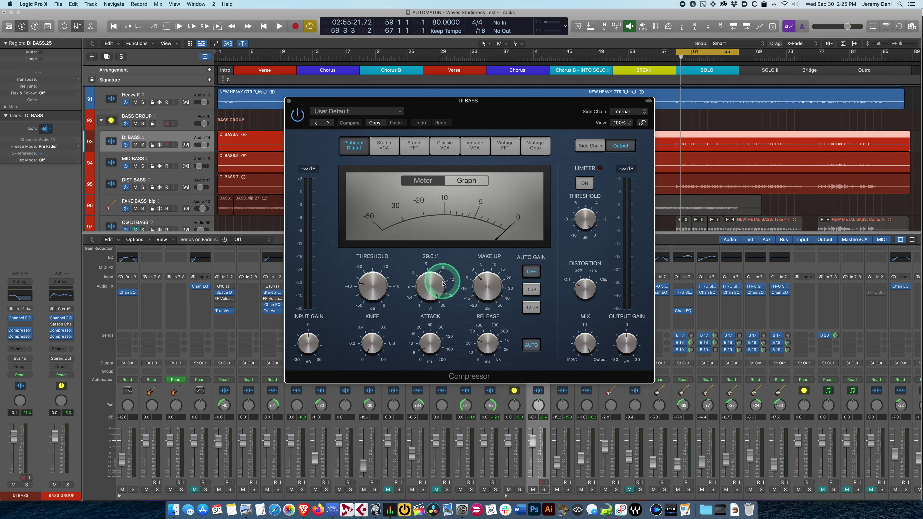
drag(430, 289, 431, 281)
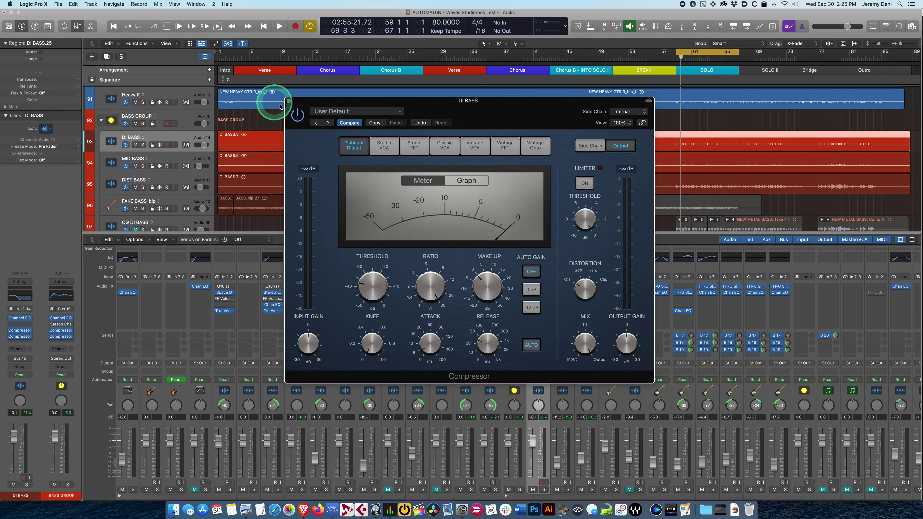
click(289, 103)
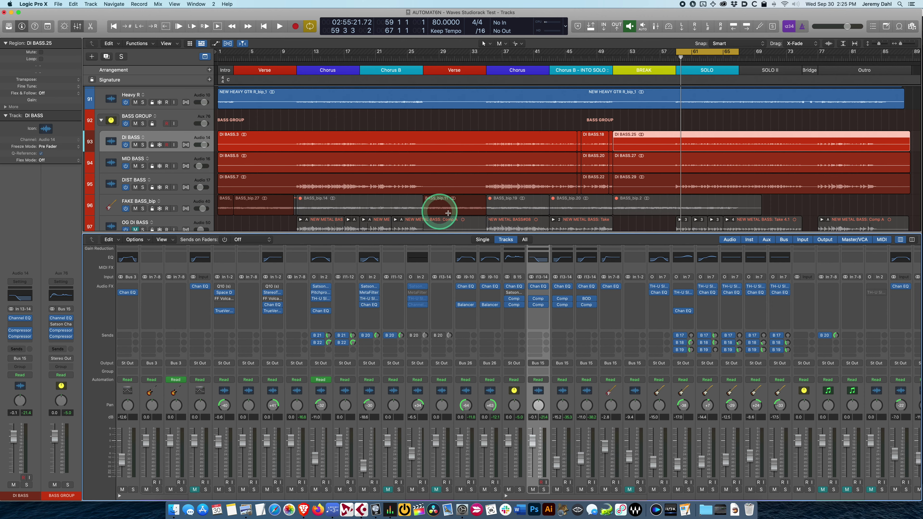
Step: Select the MID BASS channel and examine the low cut in its Channel EQ, closing the plug-in when done
mouse_move(541, 307)
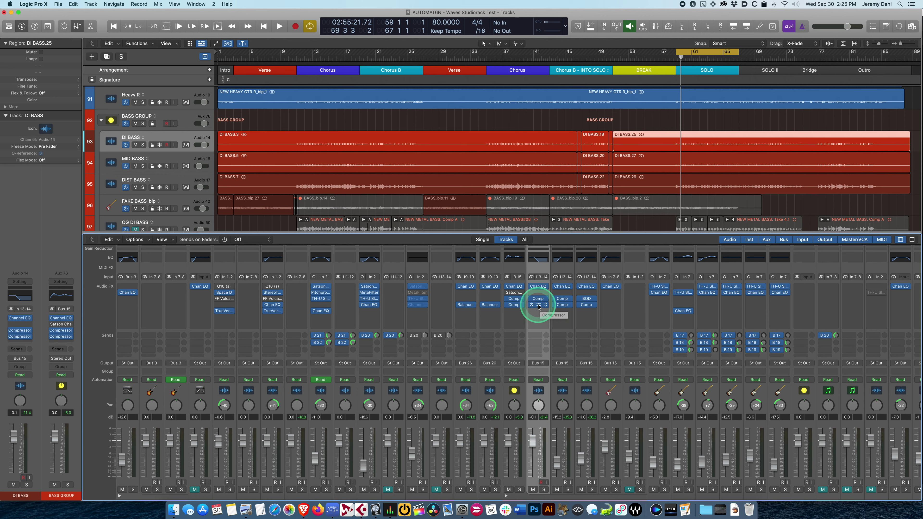
click(569, 436)
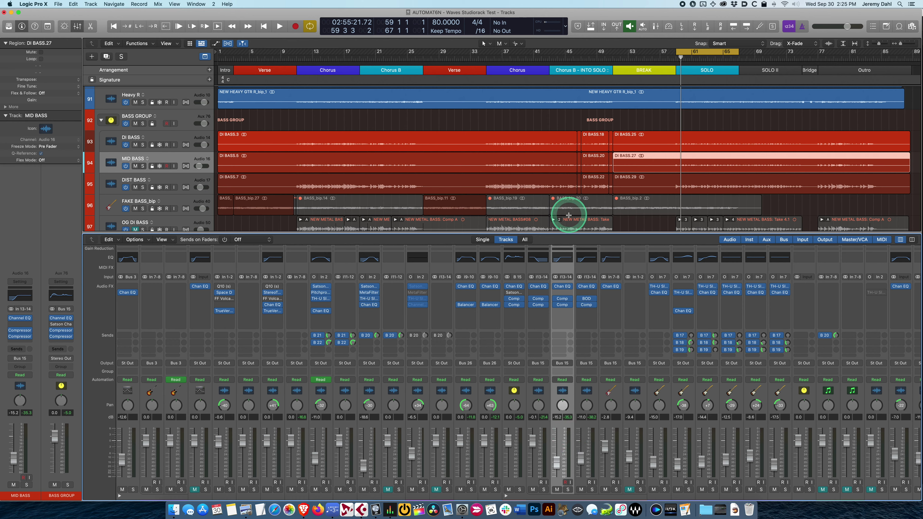
click(567, 259)
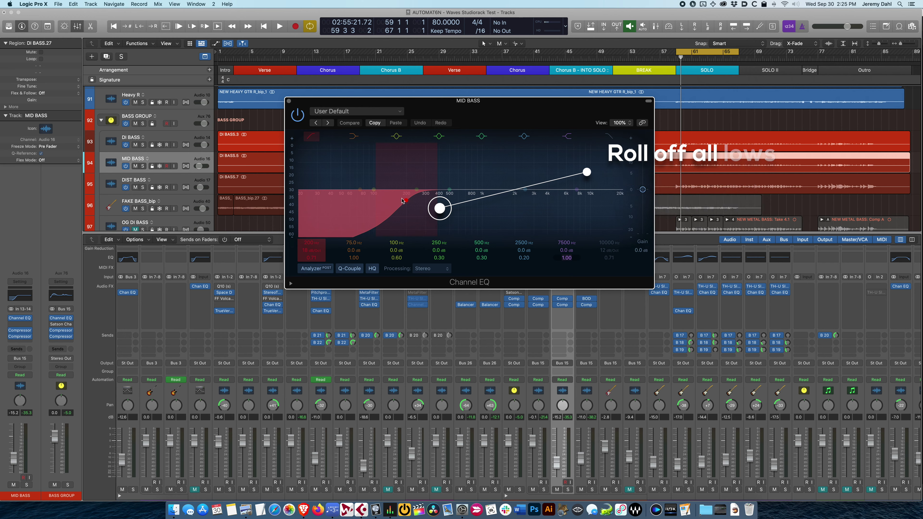
click(291, 109)
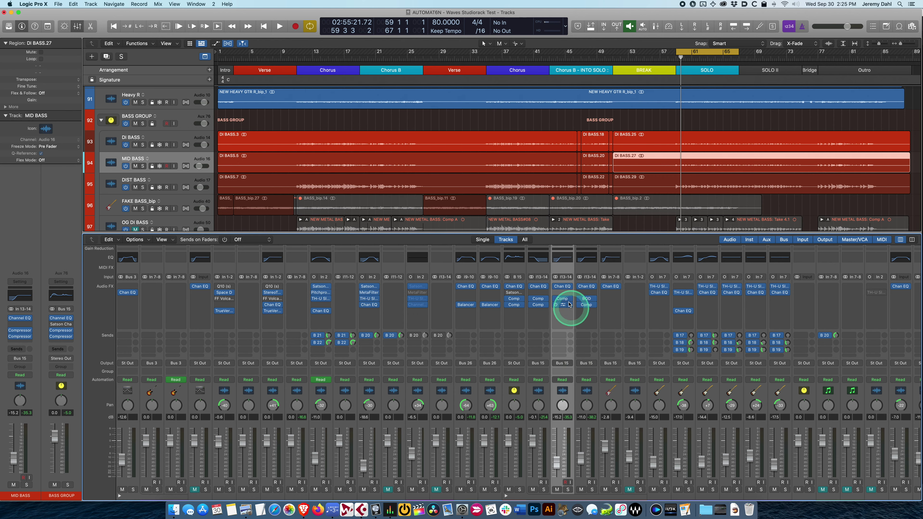
Step: Open the first compressor on MID BASS and review its ratio, attack and release settings
click(563, 299)
click(564, 302)
click(564, 301)
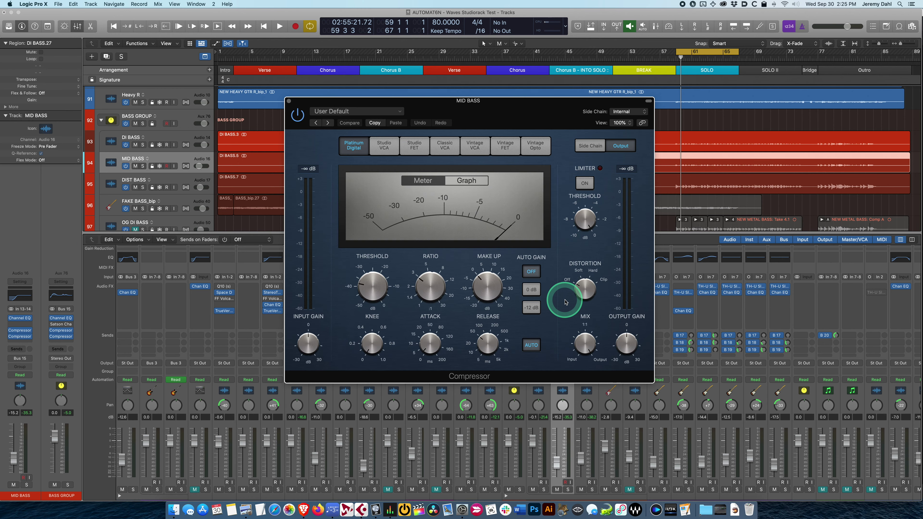
click(425, 285)
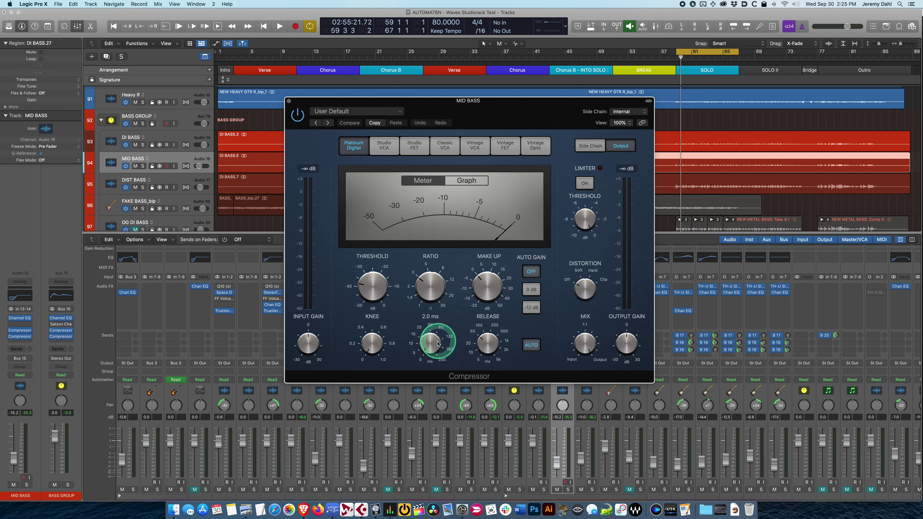
mouse_move(489, 346)
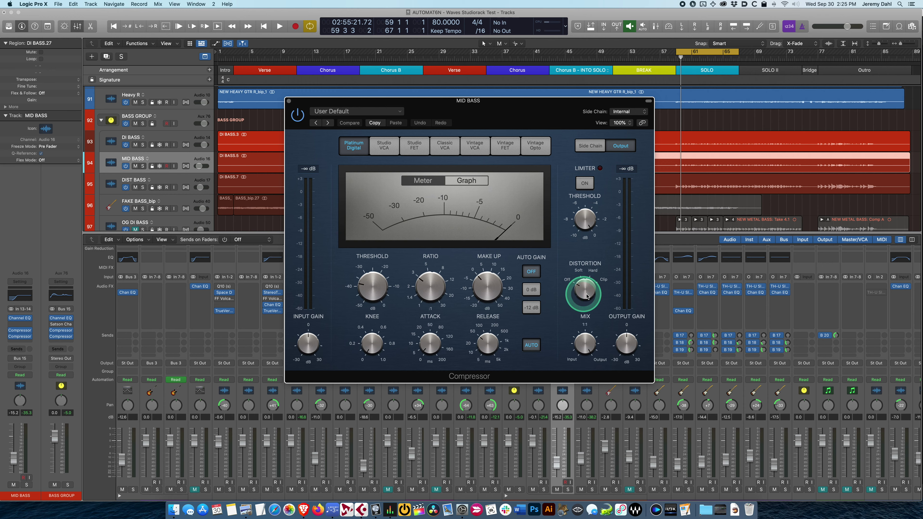
Step: During playback, set the MID BASS compressor's threshold to about -40 dB and output gain to +3.0 dB, and close it
key(space)
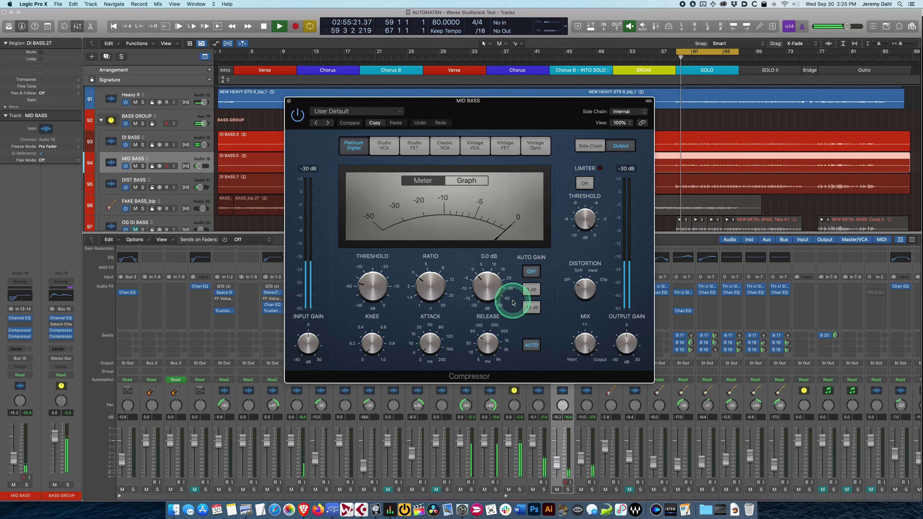
drag(522, 102, 651, 116)
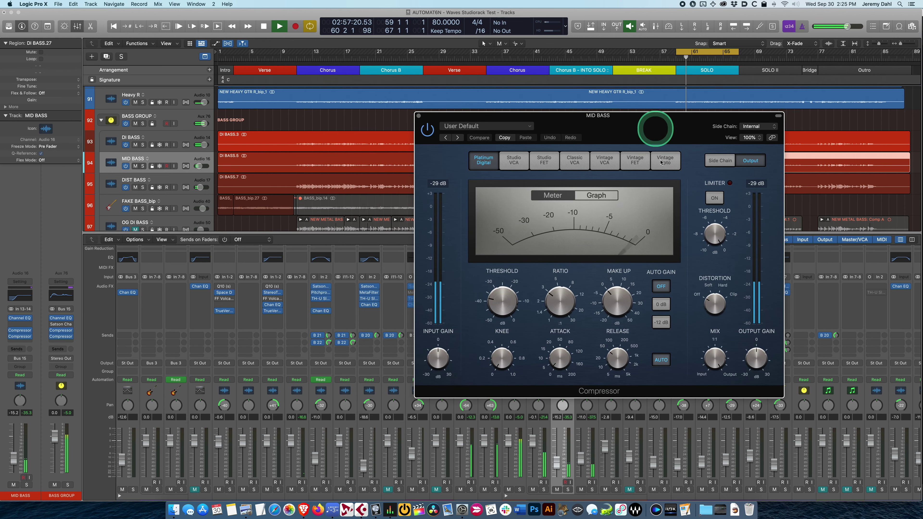
drag(510, 316, 505, 302)
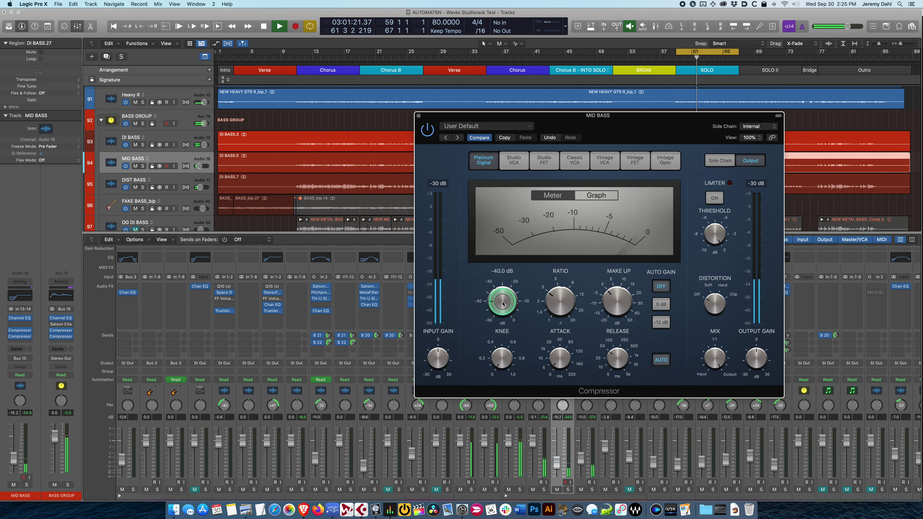
drag(502, 305, 502, 306)
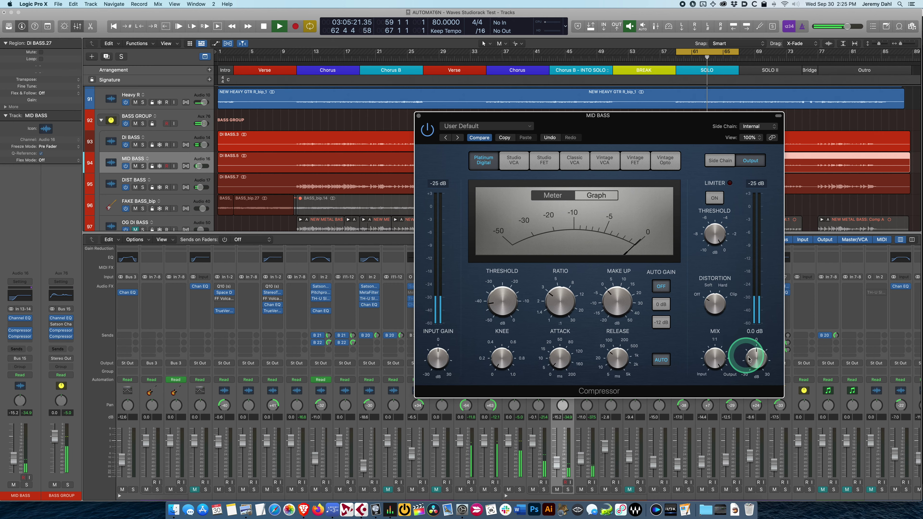
drag(755, 358, 755, 357)
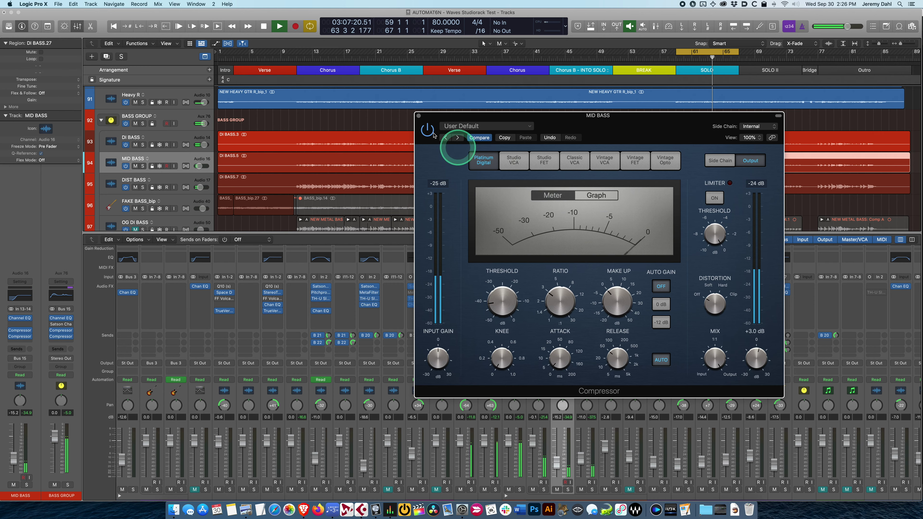
click(418, 116)
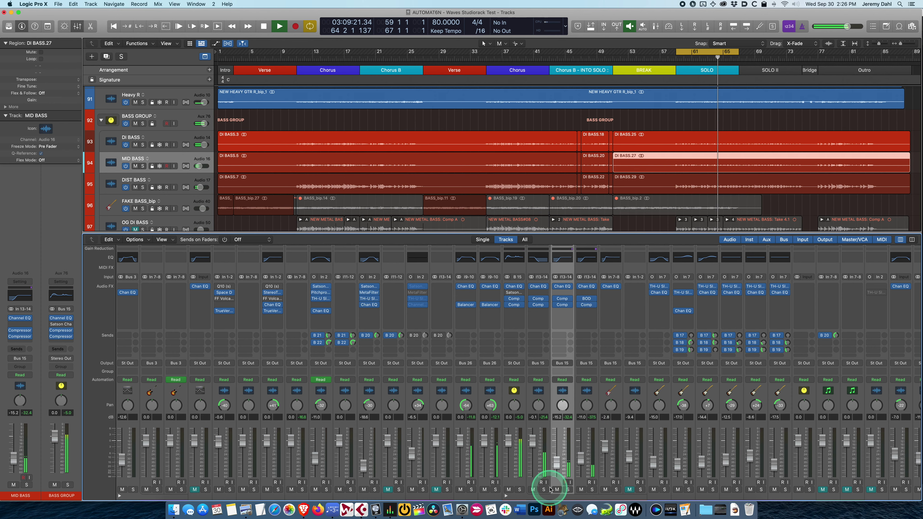
Step: Audition the BASS GROUP in solo, briefly solo DI BASS as well, and clear both solos
click(520, 489)
scroll(523, 459, down, 2)
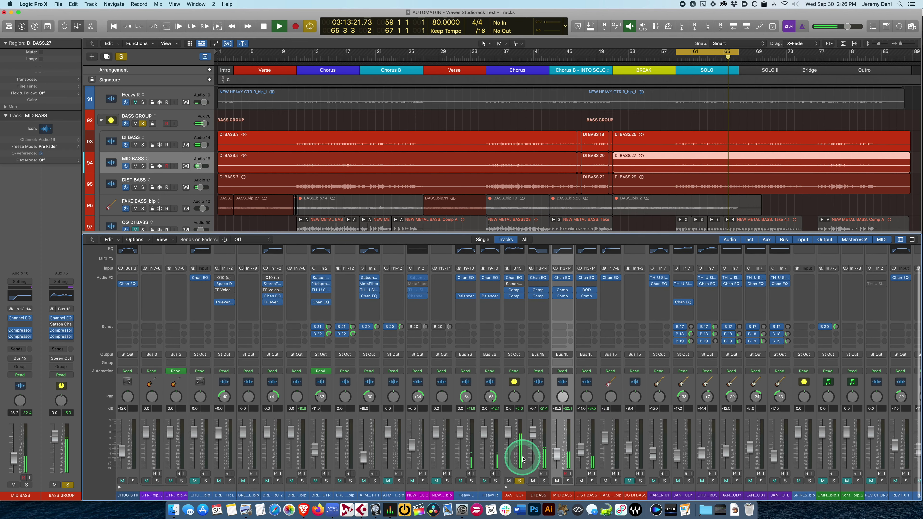
click(523, 459)
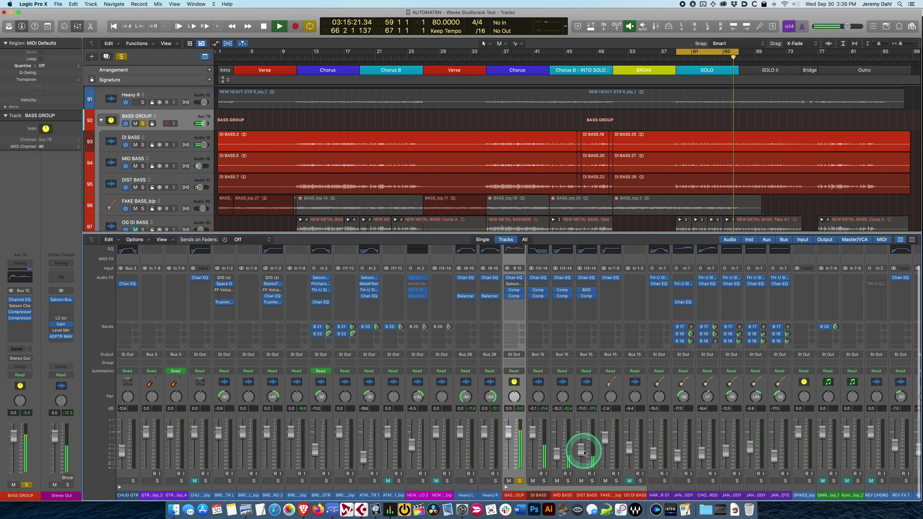
click(543, 482)
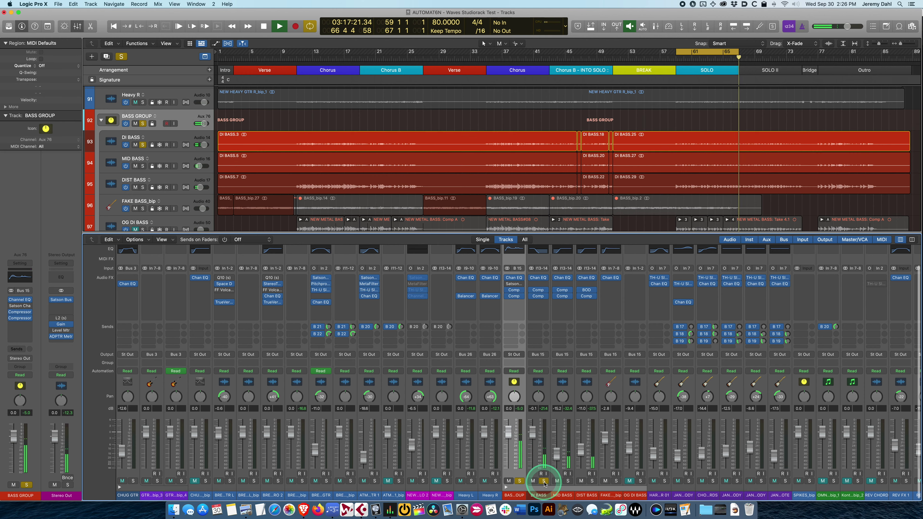
click(543, 482)
click(520, 481)
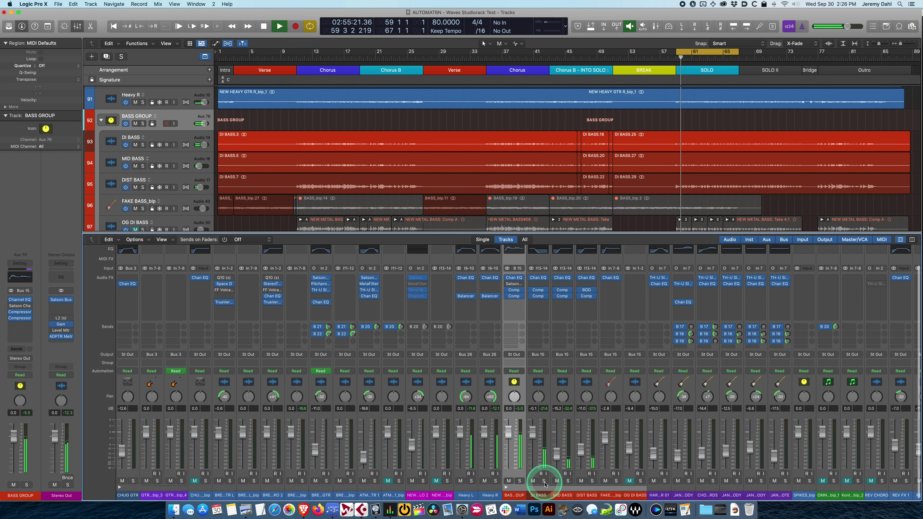
Step: Solo DI BASS during playback, open its Channel EQ to watch the frequency analyzer, and select its channel
click(544, 481)
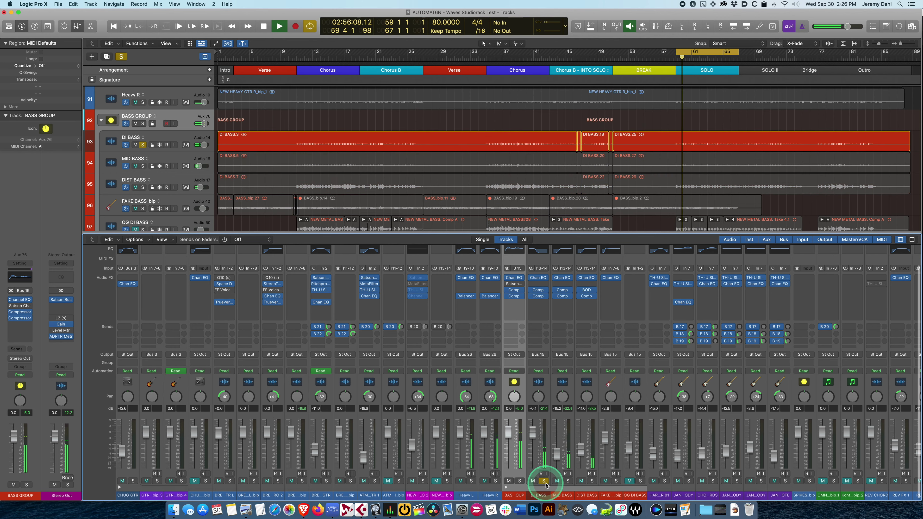
click(541, 251)
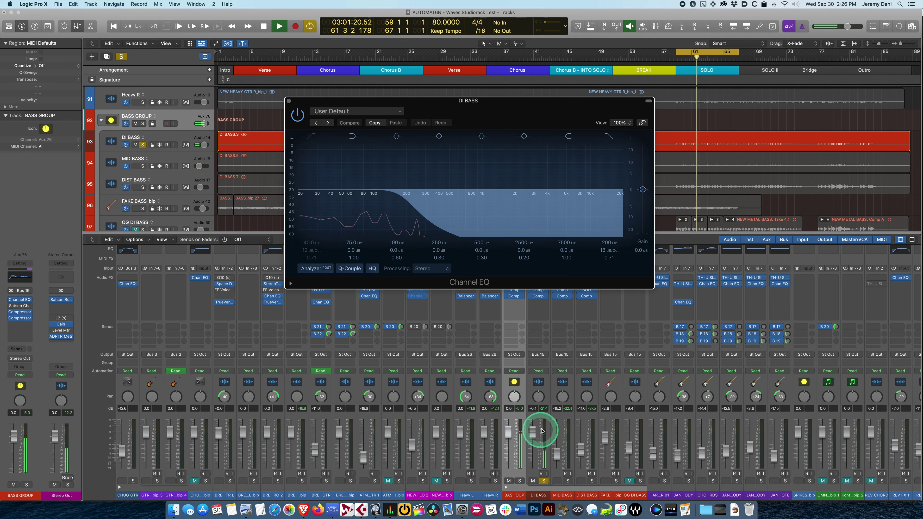
click(556, 428)
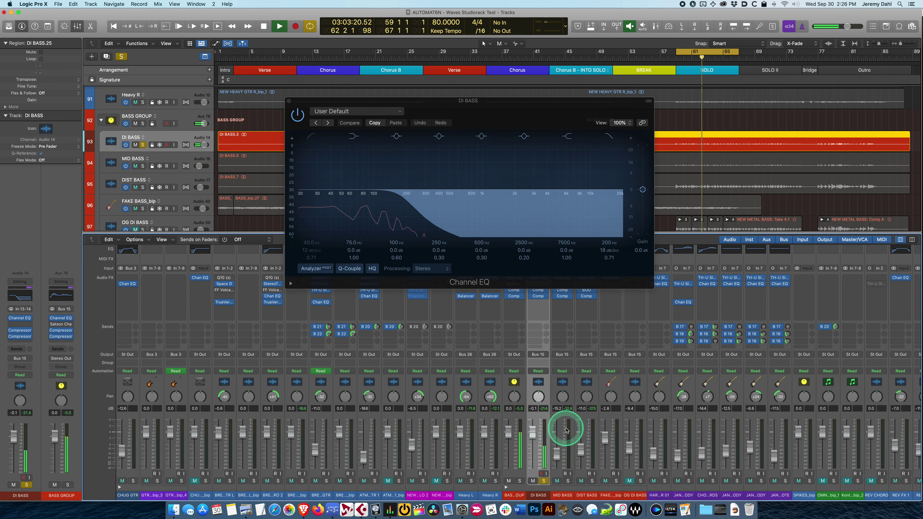
Step: Swap the solo from DI BASS to DIST BASS during playback and open the DIST BASS Channel EQ to watch its spectrum
click(544, 481)
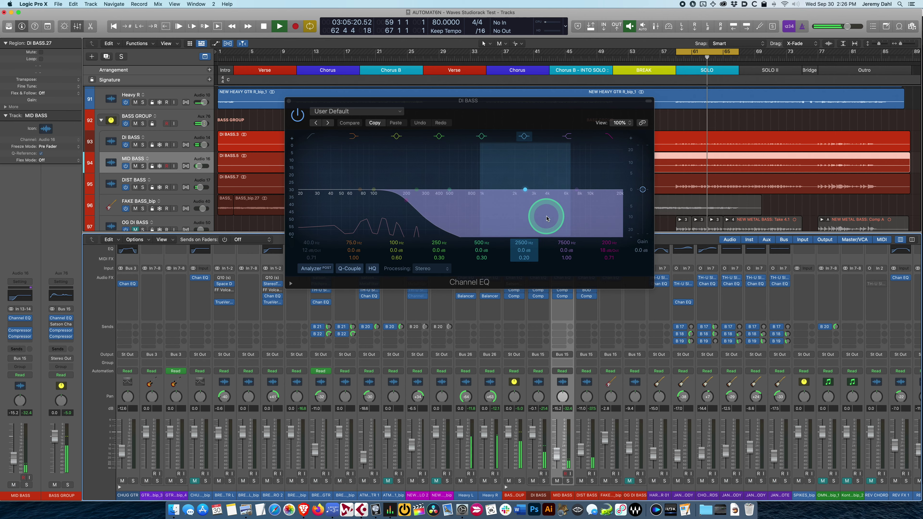
click(289, 101)
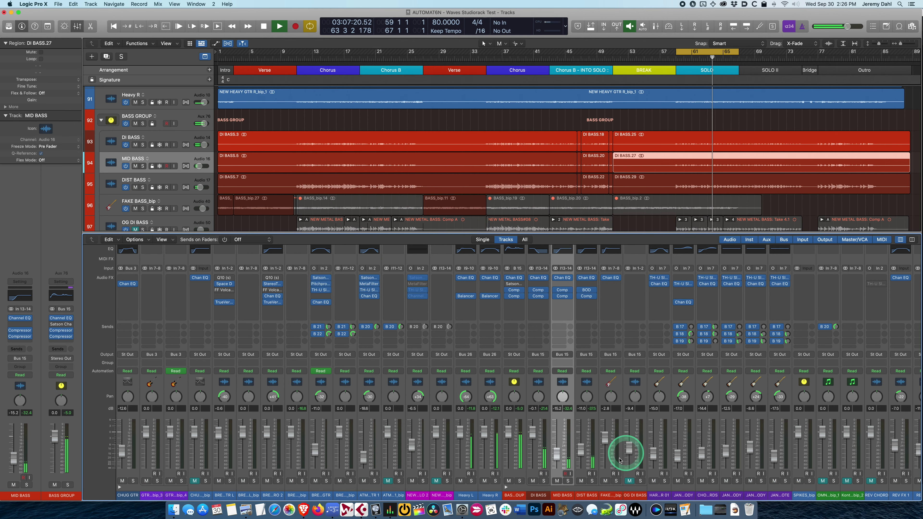
click(592, 480)
click(590, 429)
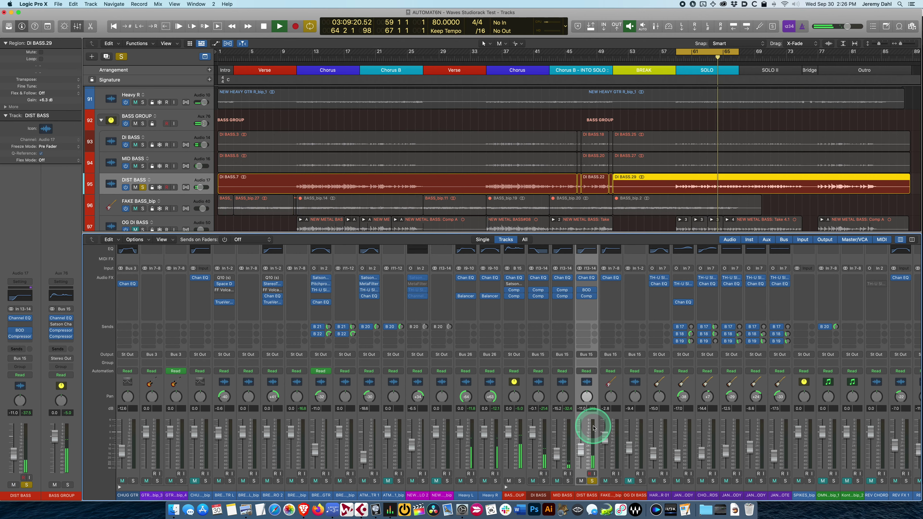
click(587, 249)
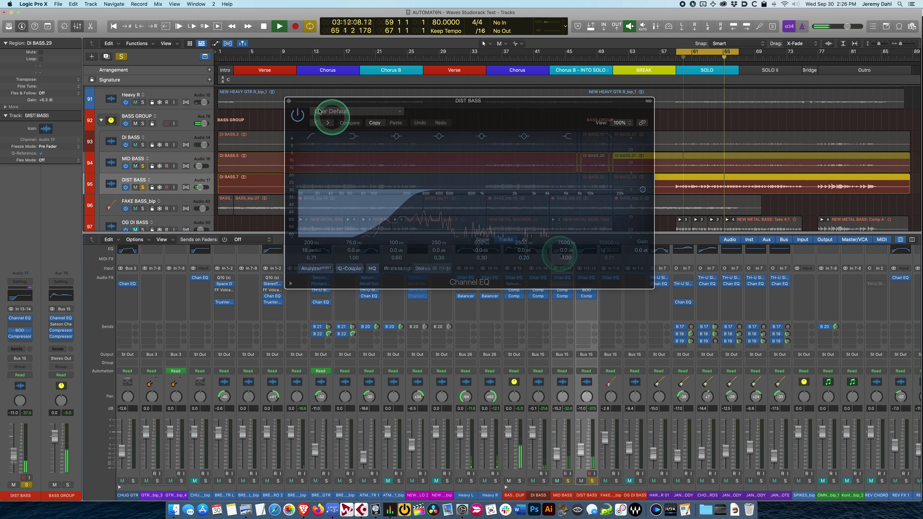
Step: Audition MID BASS in solo with its Channel EQ open, close the EQ, and clear the solo
click(562, 250)
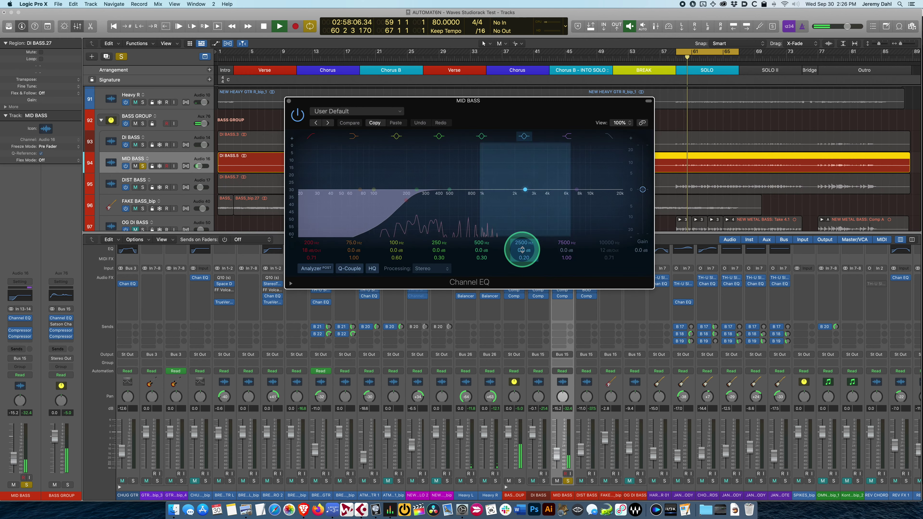
click(289, 101)
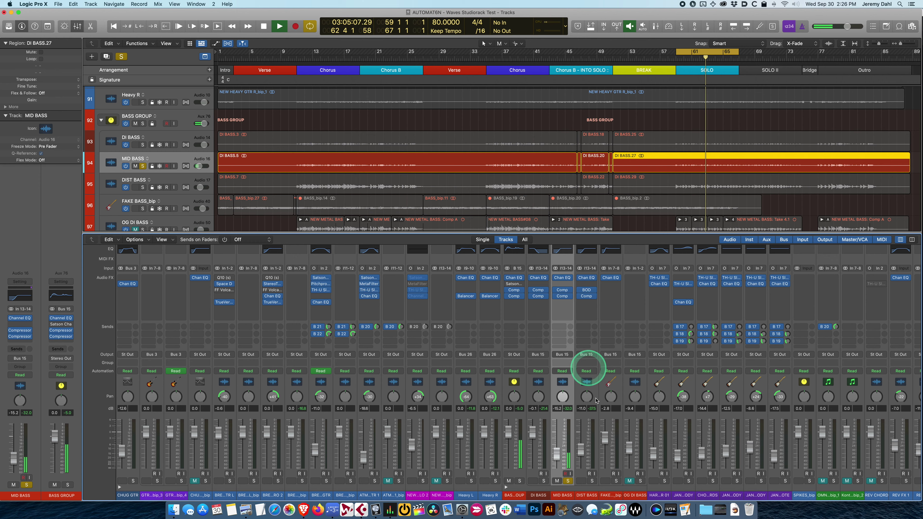
click(569, 483)
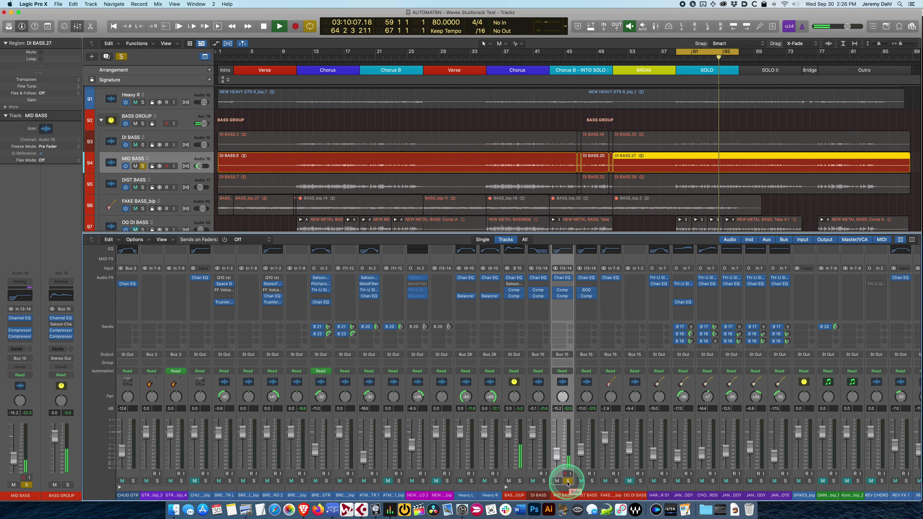
click(564, 250)
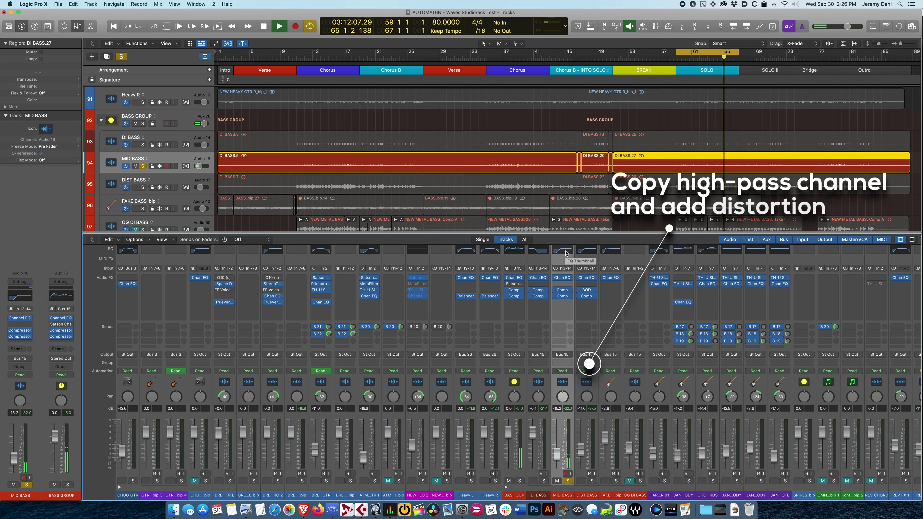
click(569, 482)
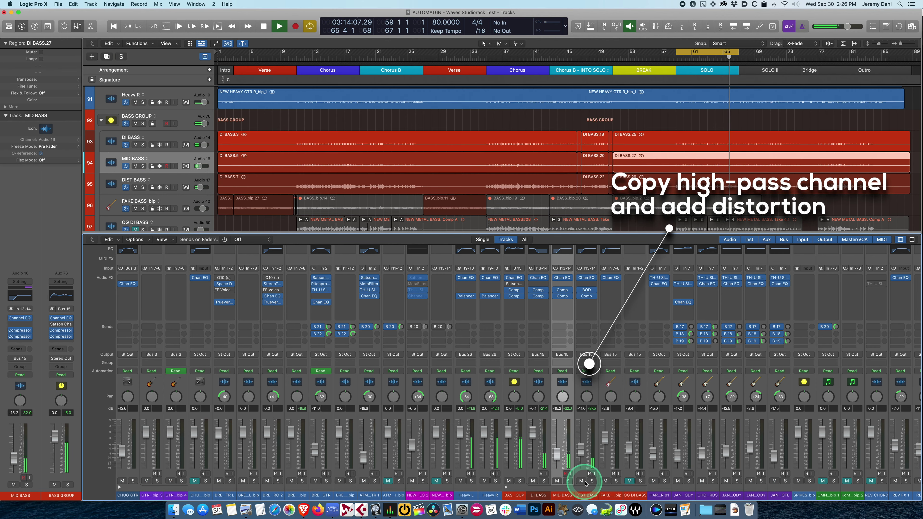
Step: Solo DIST BASS, open its BOD overdrive plug-in, and ride the fader up to about -4.8 dB and back to -10.8 dB
click(592, 481)
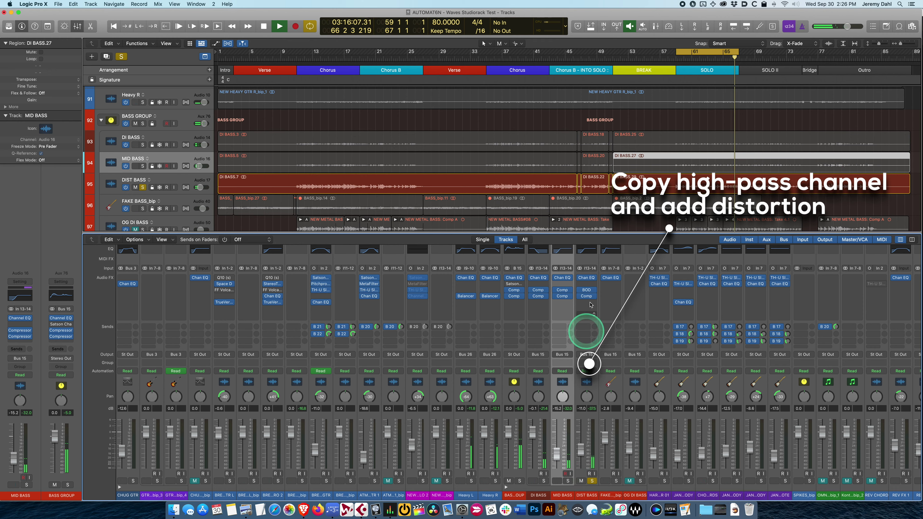
click(586, 290)
mouse_move(580, 449)
mouse_down()
mouse_move(581, 426)
mouse_move(581, 448)
mouse_up()
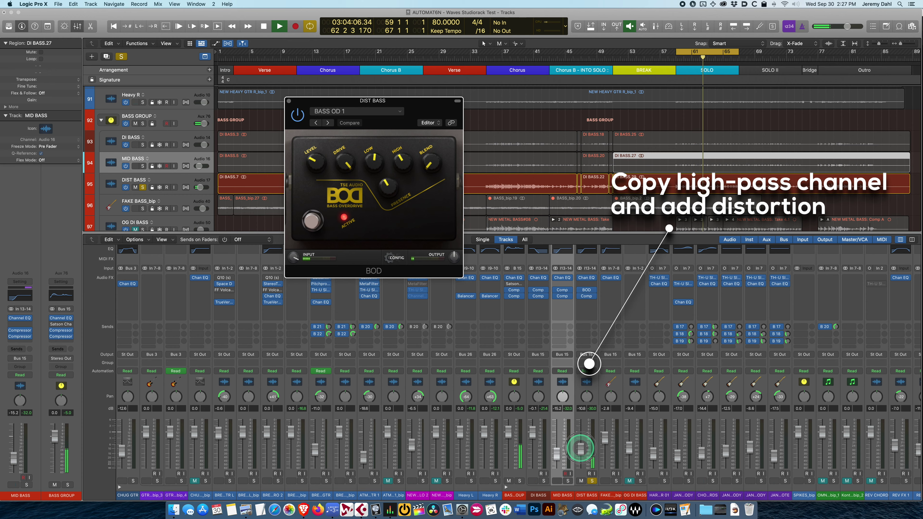
drag(581, 449, 583, 440)
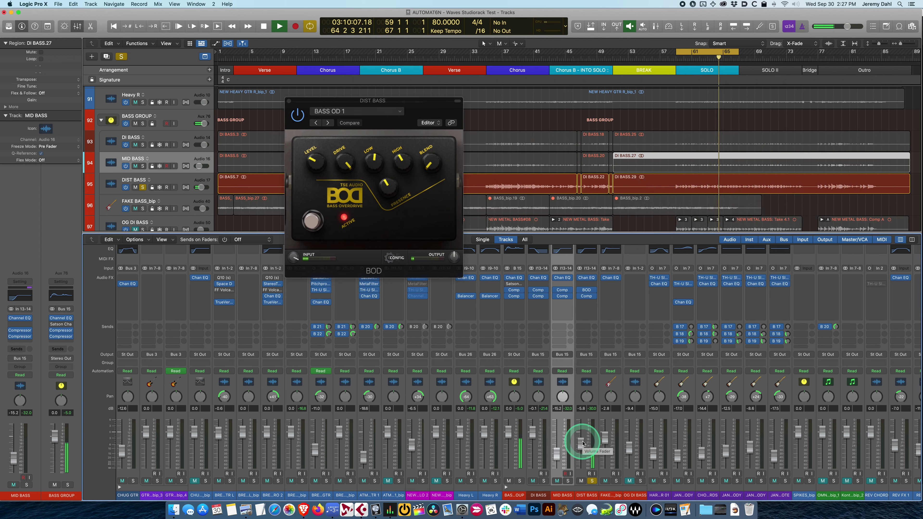
drag(582, 443, 582, 441)
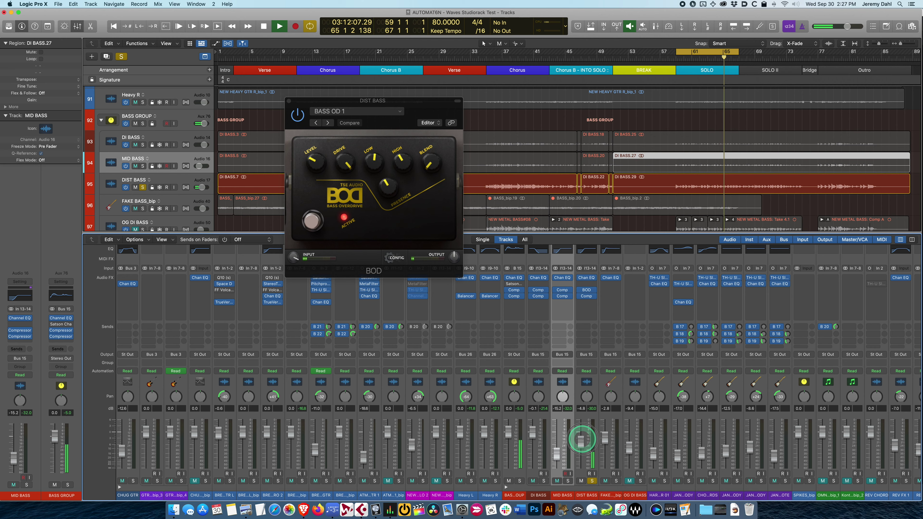
click(584, 292)
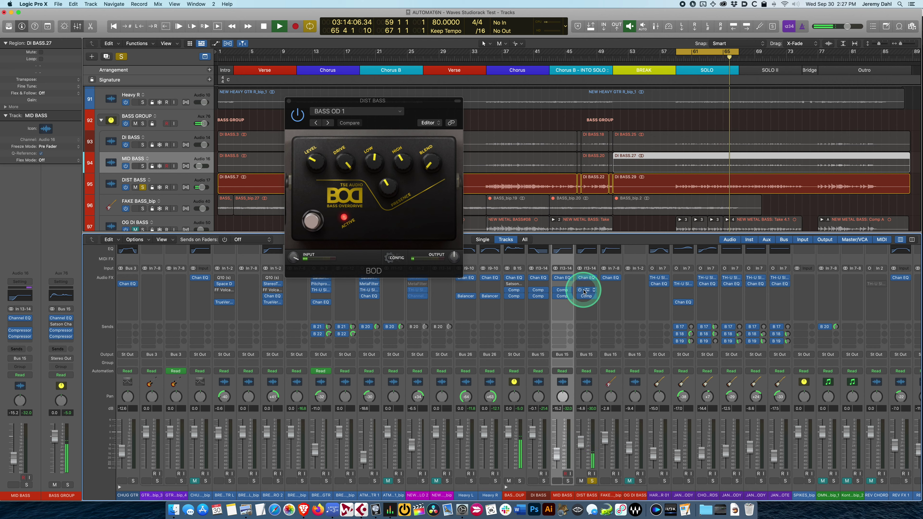
drag(581, 444, 582, 452)
click(561, 464)
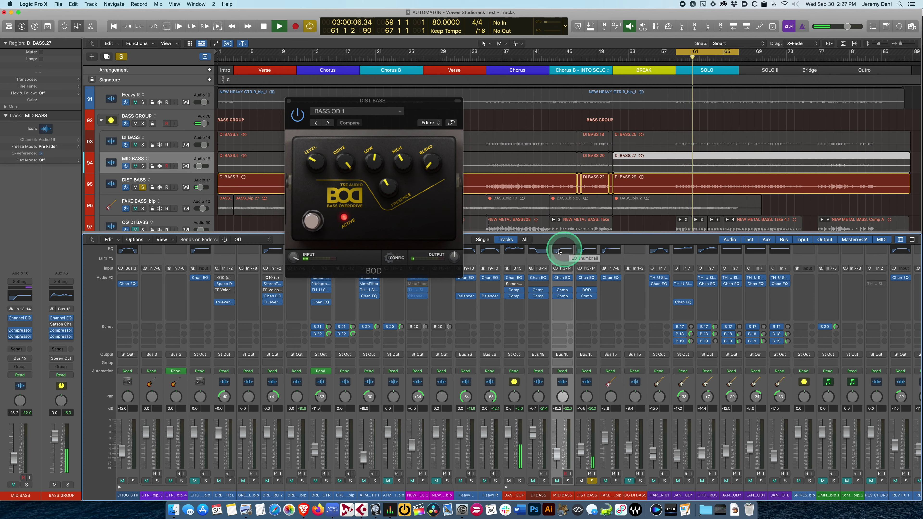
Step: Clear the DIST BASS solo, briefly audition DI BASS alone, and solo the BASS GROUP
click(592, 481)
click(543, 481)
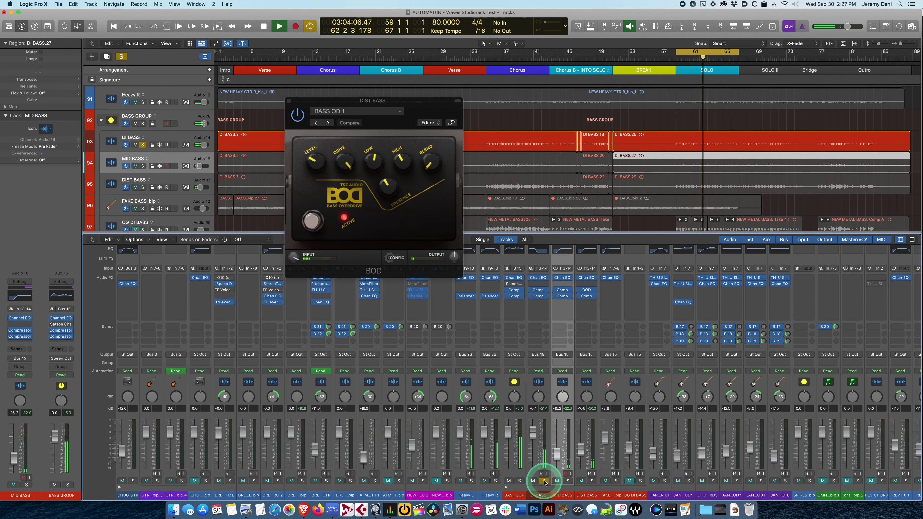
click(543, 481)
click(519, 481)
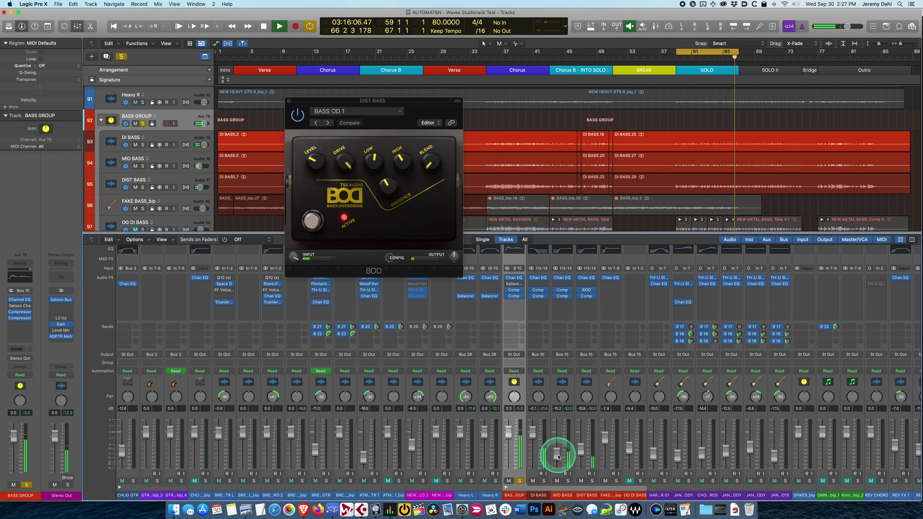
Step: Compare the mid and distorted blends using their faders, ending with DIST BASS fully down and MID BASS at about -9.8 dB
drag(557, 452, 550, 501)
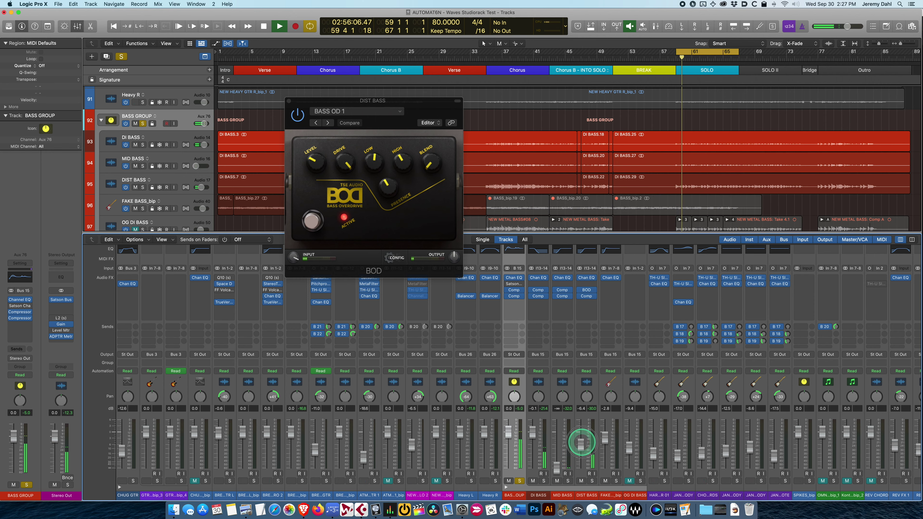
drag(580, 447, 580, 448)
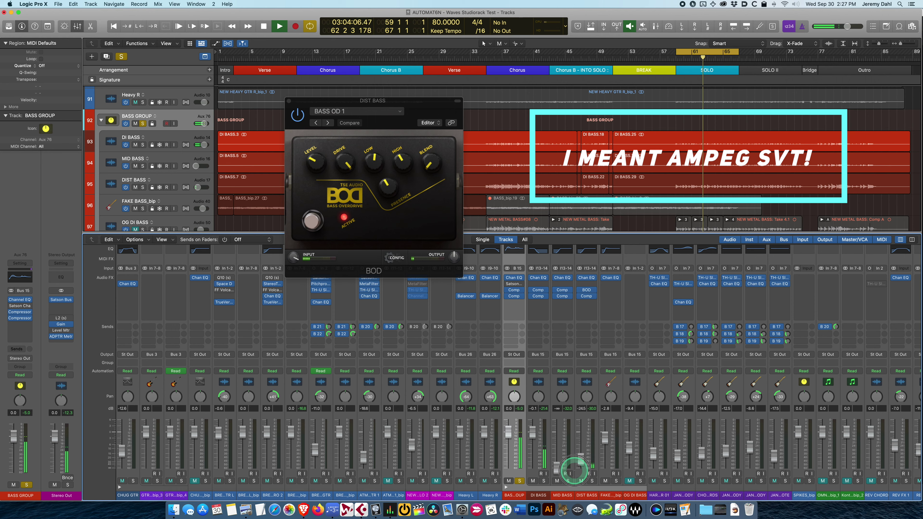
drag(557, 466, 575, 460)
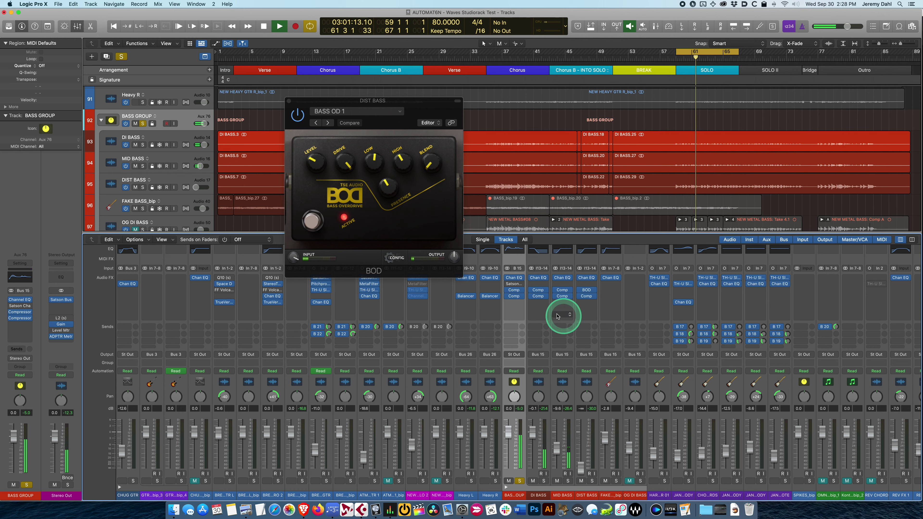
Step: Bypass the compressors on DI BASS, MID BASS and BASS GROUP, raise the group fader to about 5.2 dB, and restore everything
click(571, 433)
shift+click(550, 430)
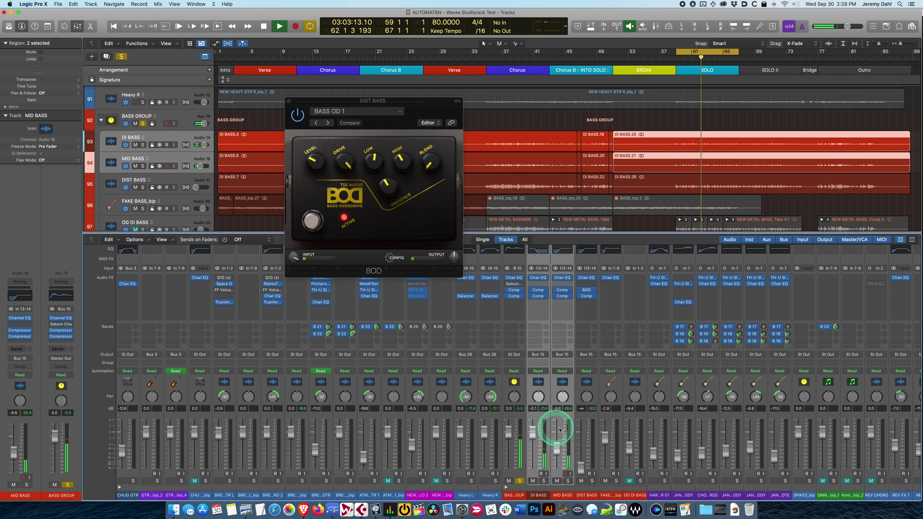
drag(555, 290, 554, 296)
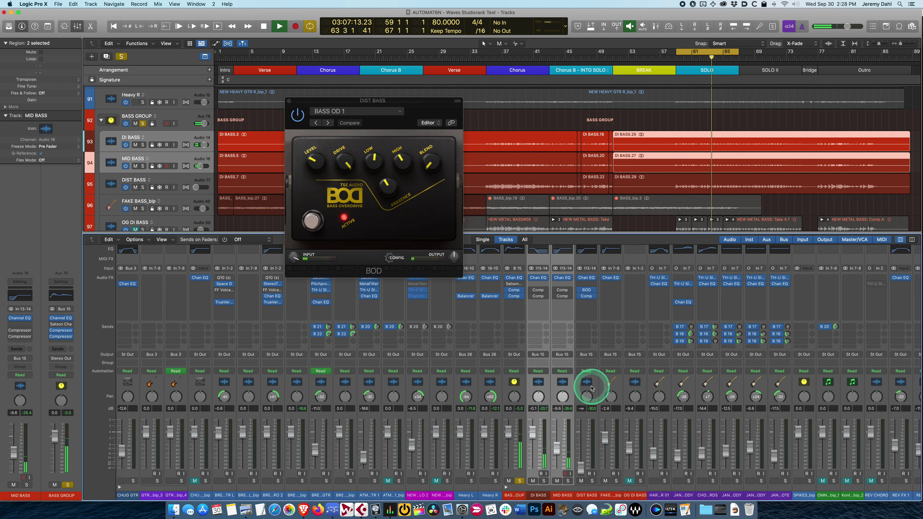
alt+click(507, 291)
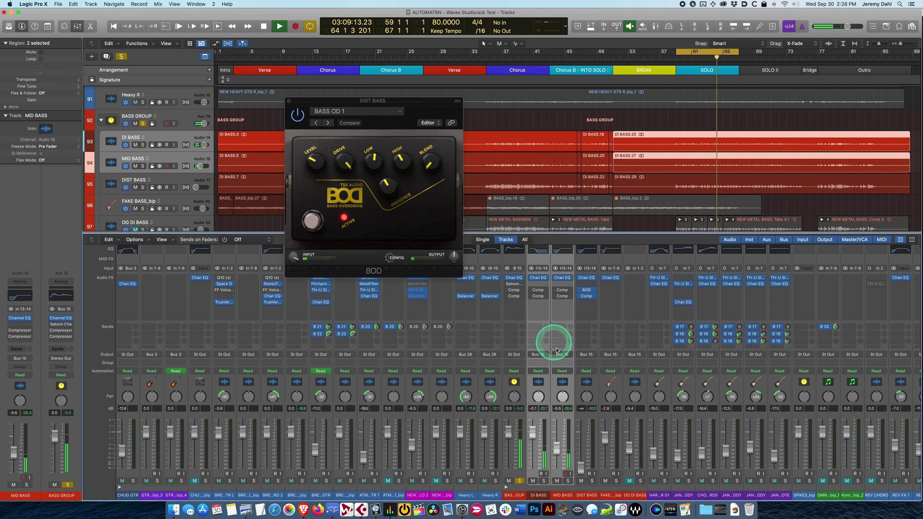
drag(508, 435, 508, 414)
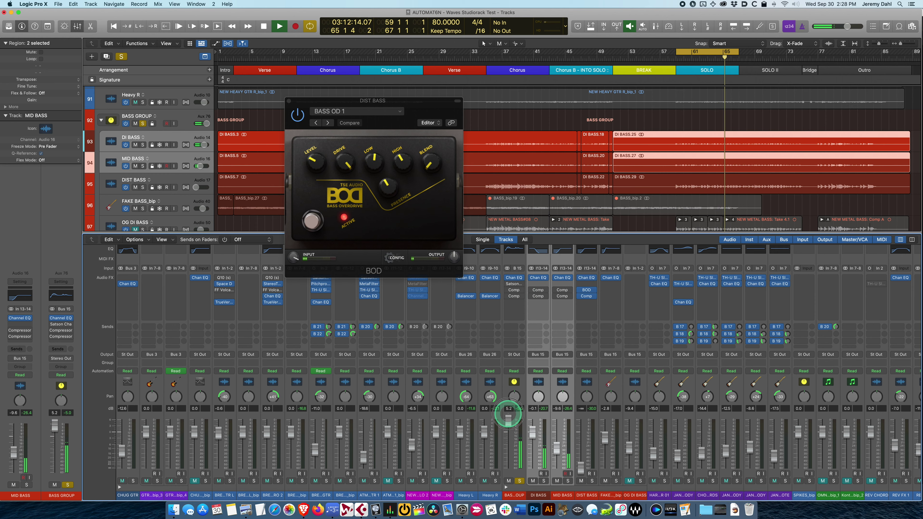
alt+click(508, 428)
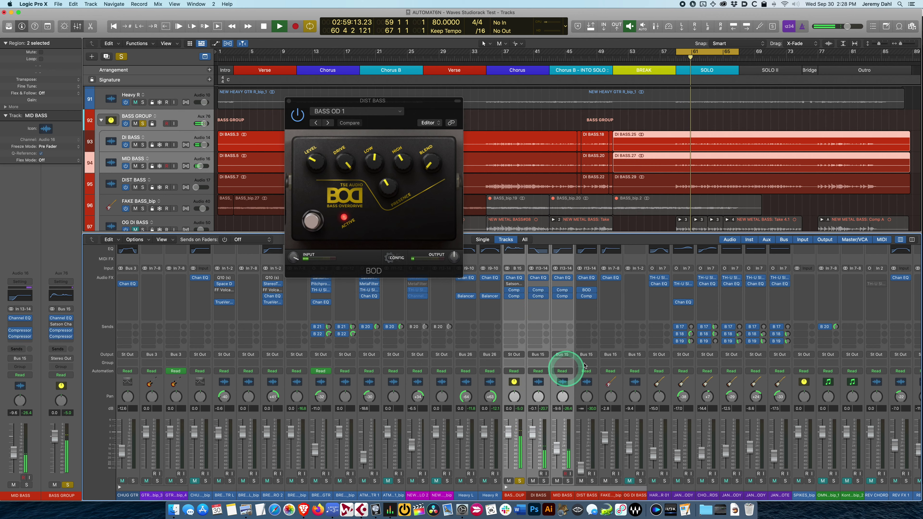
Step: Swap the solo from BASS GROUP to OG DI BASS, bypassing the group's plug-ins and raising the OG DI BASS fader to about -4.9 dB
click(519, 481)
click(640, 481)
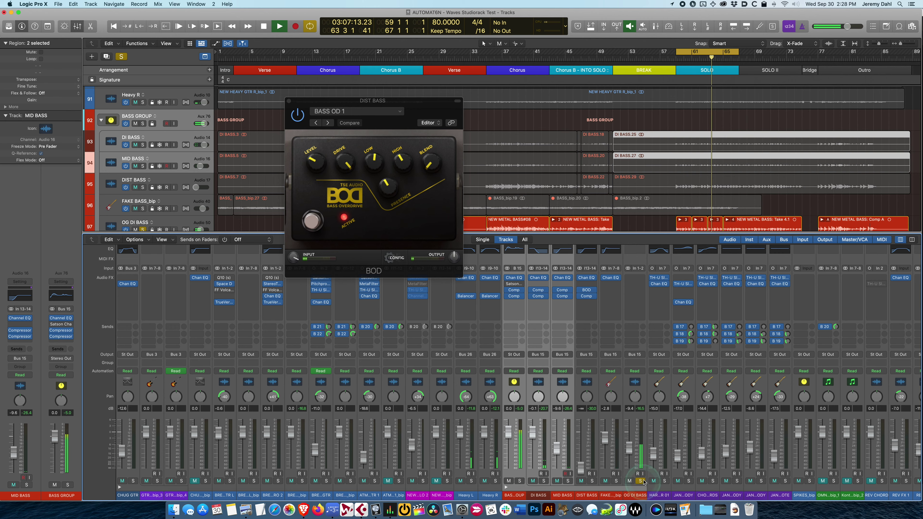
click(633, 455)
drag(634, 454, 629, 446)
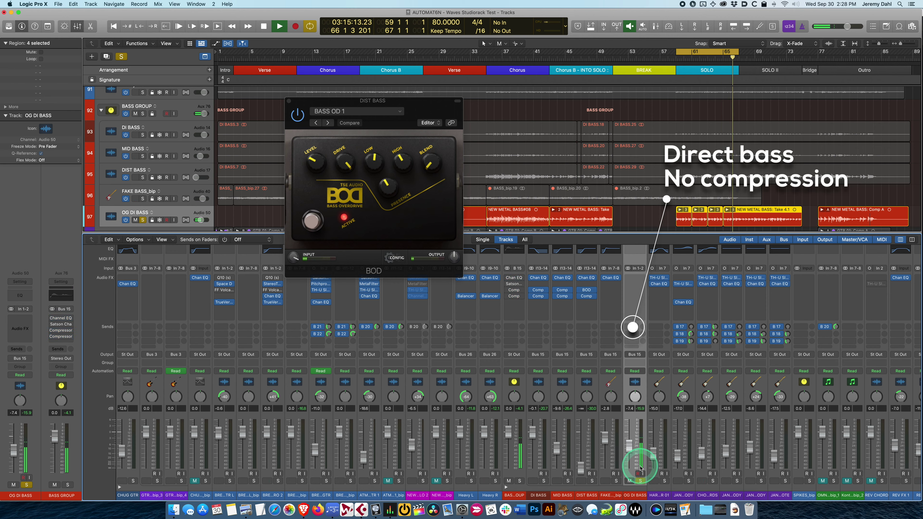
mouse_move(629, 445)
mouse_down()
mouse_move(630, 429)
mouse_move(629, 439)
mouse_up()
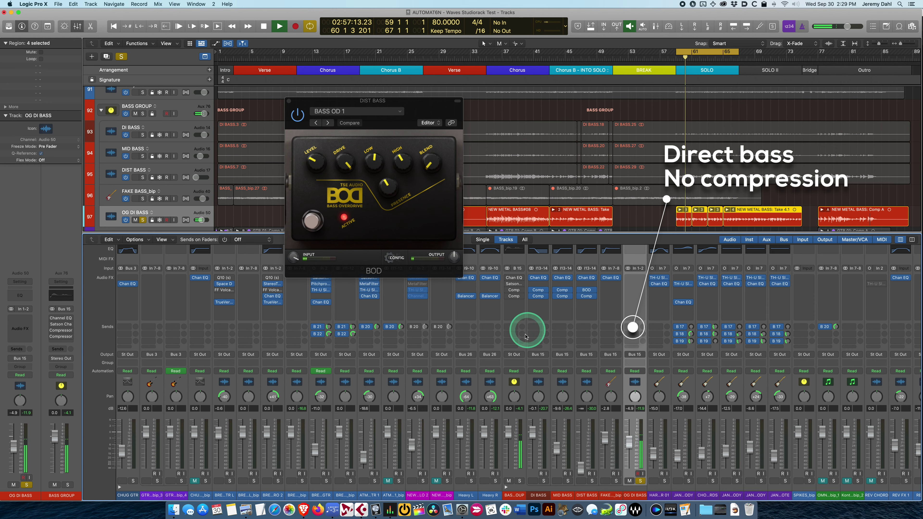
Step: Remove the Satson Channel from BASS GROUP, lower OG DI BASS to about -6.0 dB, and re-enable the group's EQ and compressors
click(520, 284)
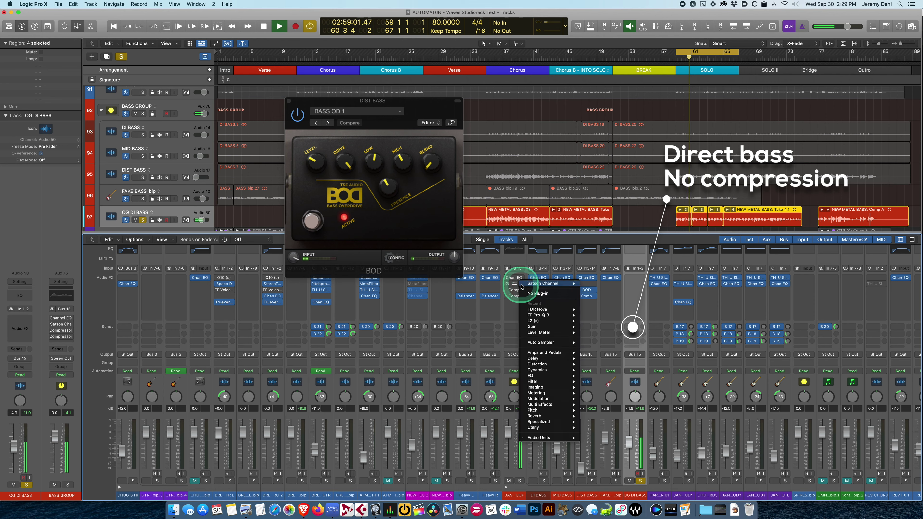
click(532, 294)
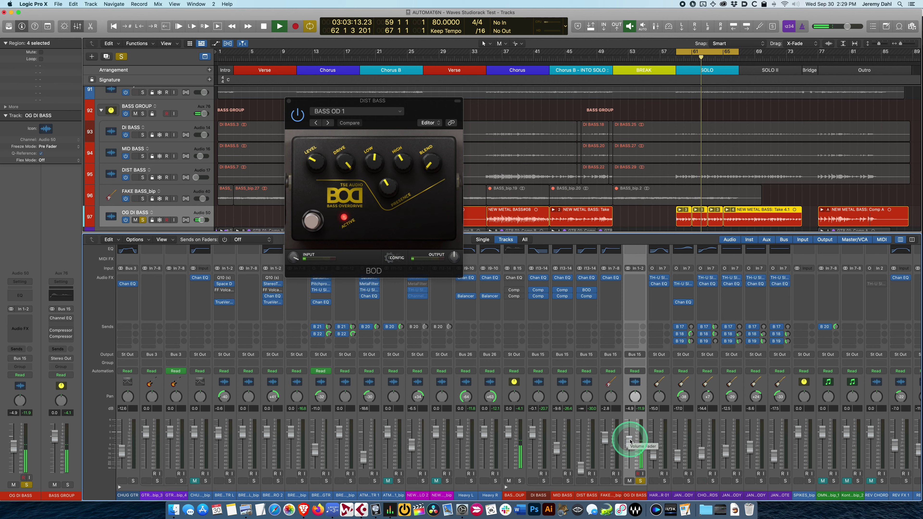
drag(630, 440, 629, 443)
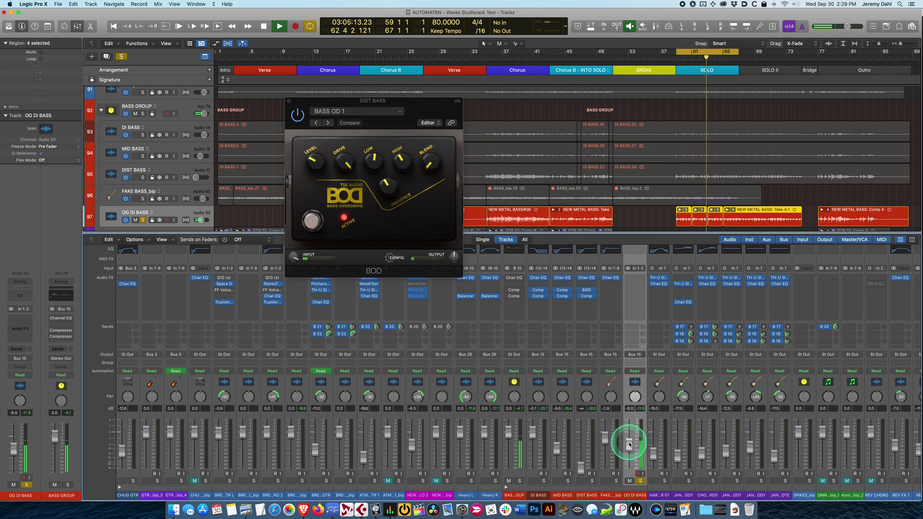
drag(508, 297, 508, 278)
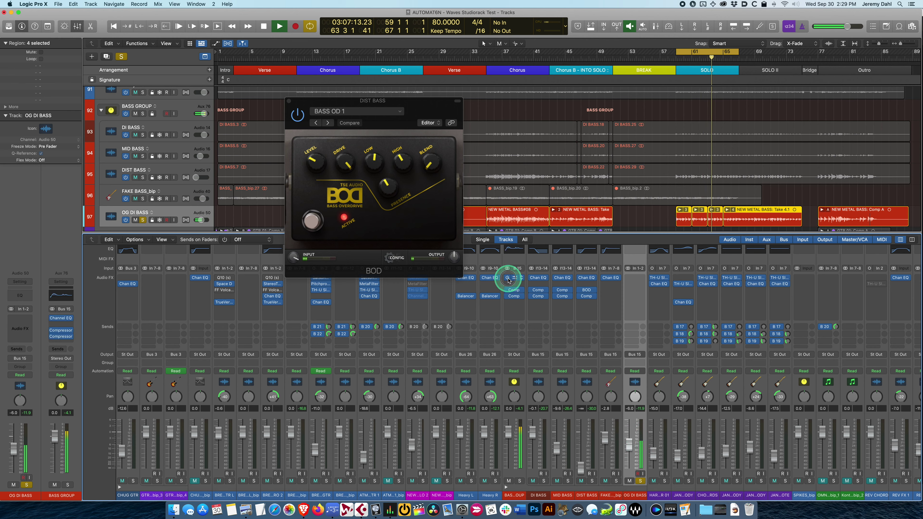
Step: Stop playback, clear the OG DI BASS solo, and close the DIST BASS BOD plug-in window
key(space)
click(639, 482)
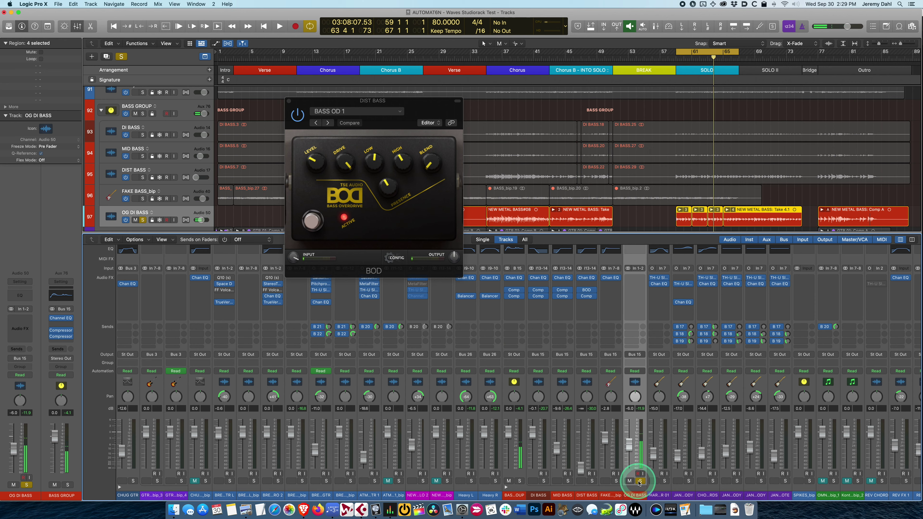
click(640, 482)
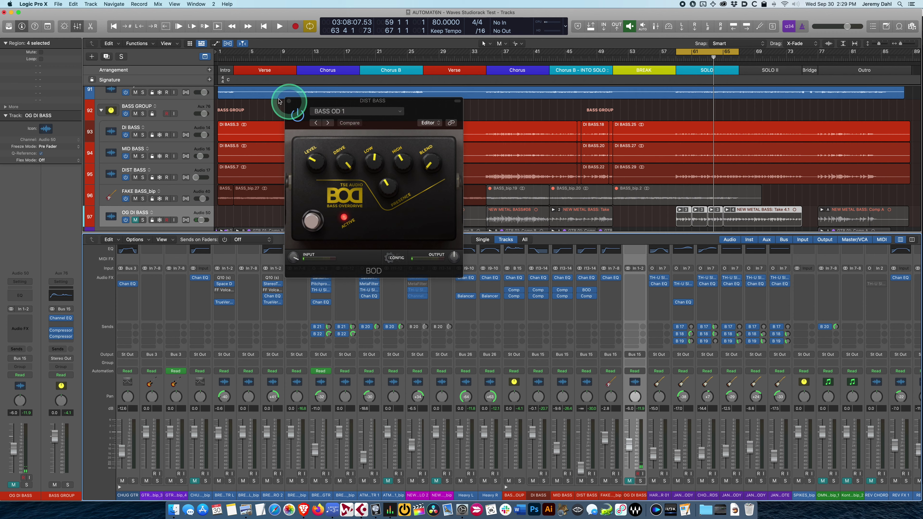
click(288, 101)
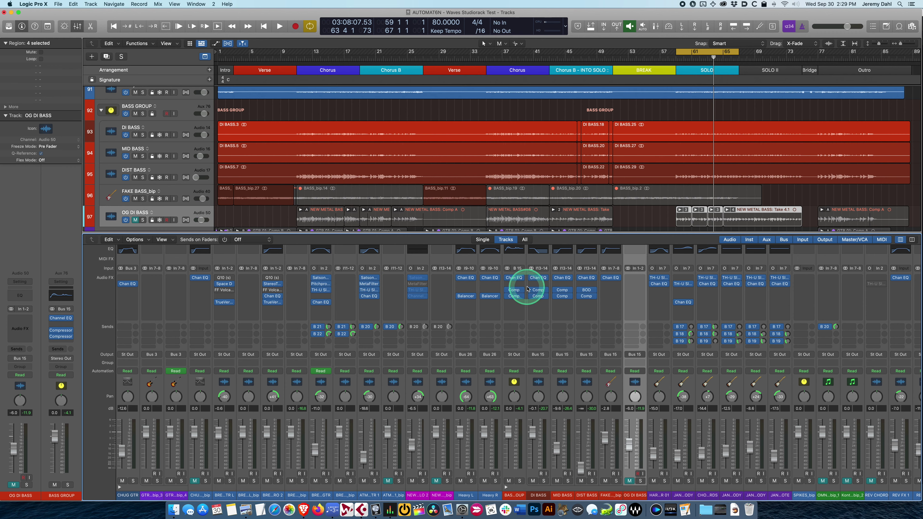
Step: Lower the MID BASS fader to about -13.8 dB and raise DIST BASS to about -11.8 dB, playing the loop briefly
mouse_move(550, 298)
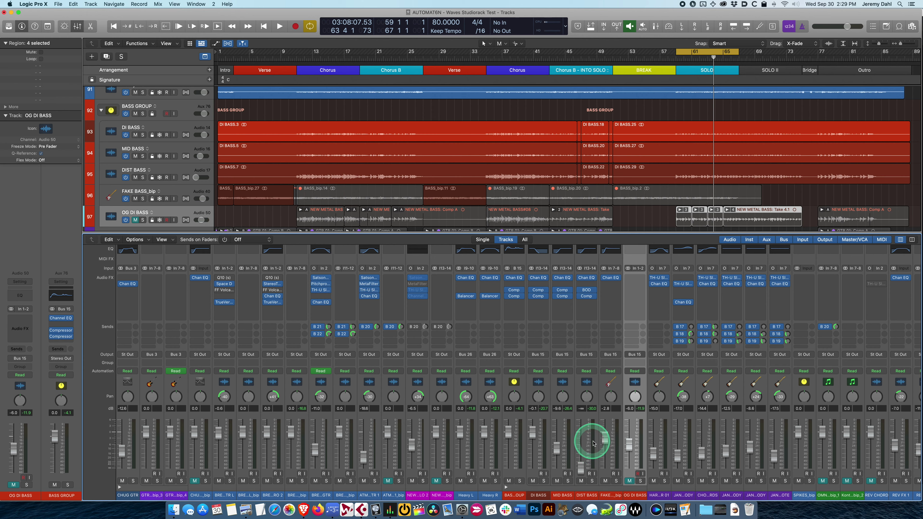
click(575, 469)
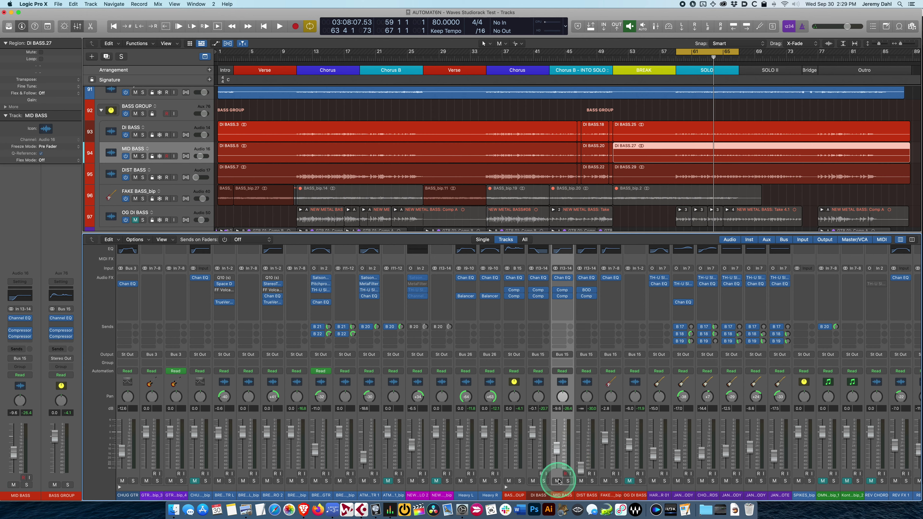
drag(557, 452, 580, 454)
key(space)
key(space)
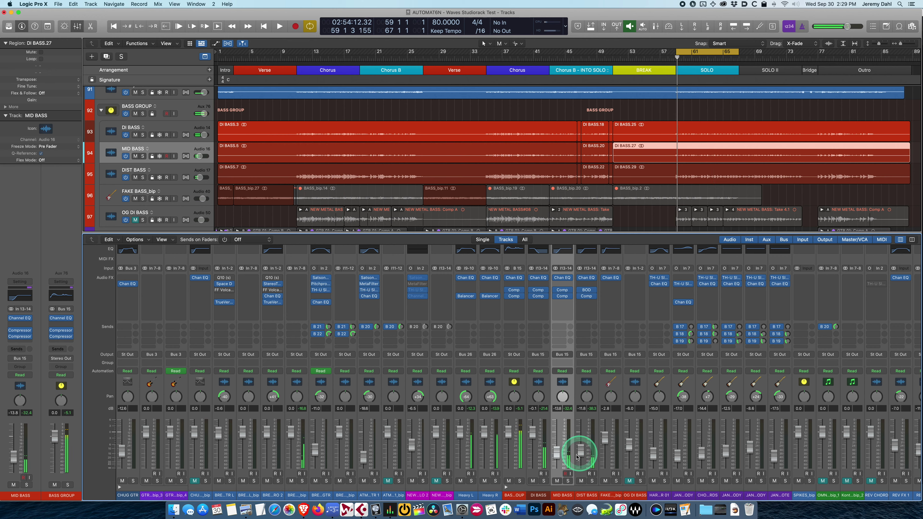
Step: Solo BASS GROUP, play the loop to hear the blended bass tracks, stop playback, and clear the solo
click(544, 481)
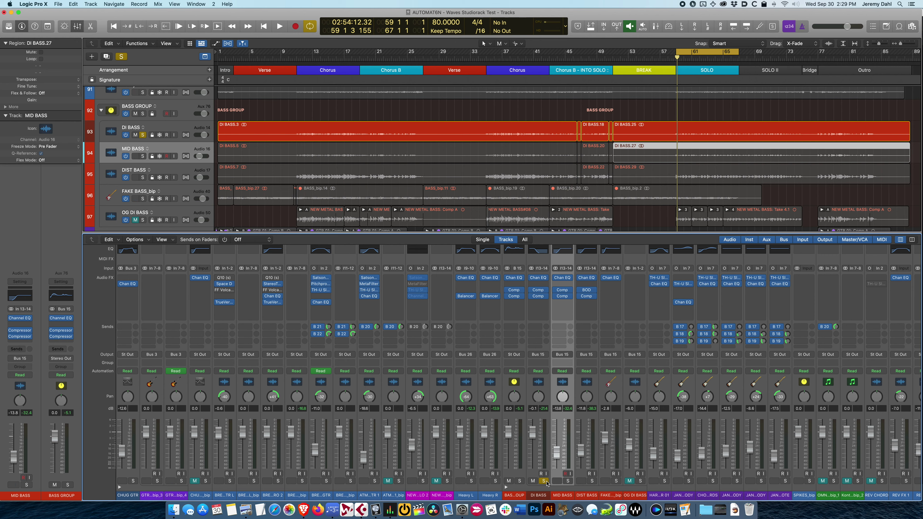
click(544, 481)
click(520, 481)
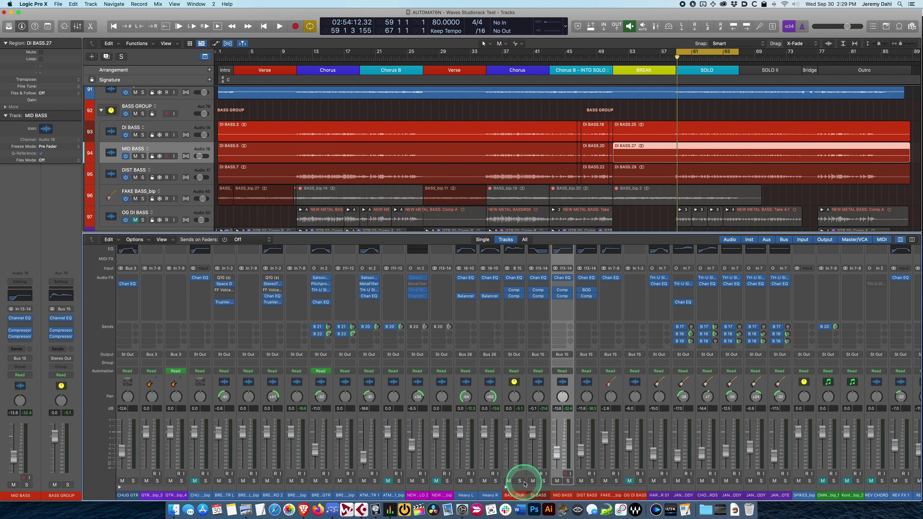
key(space)
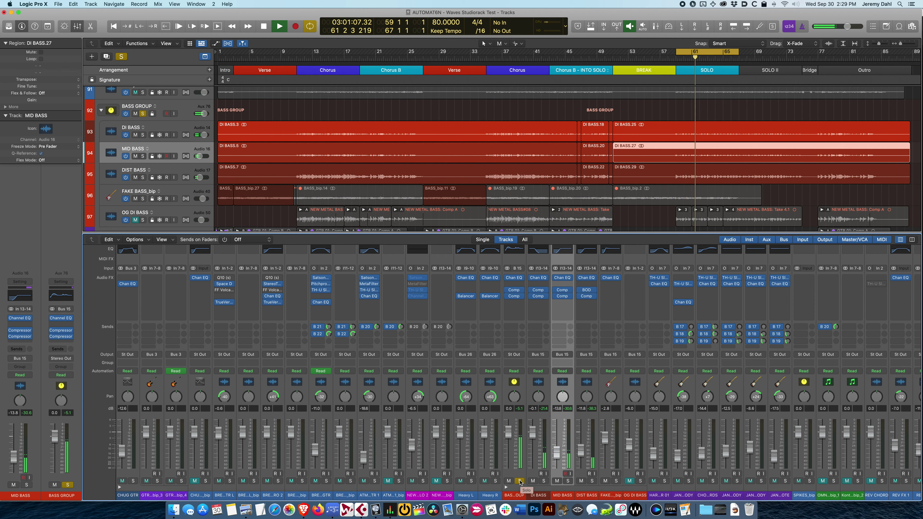
key(space)
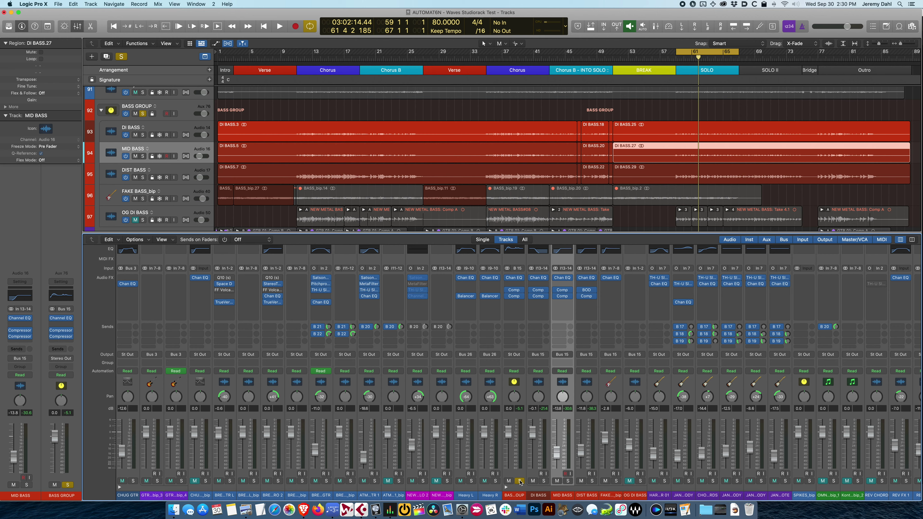
click(527, 482)
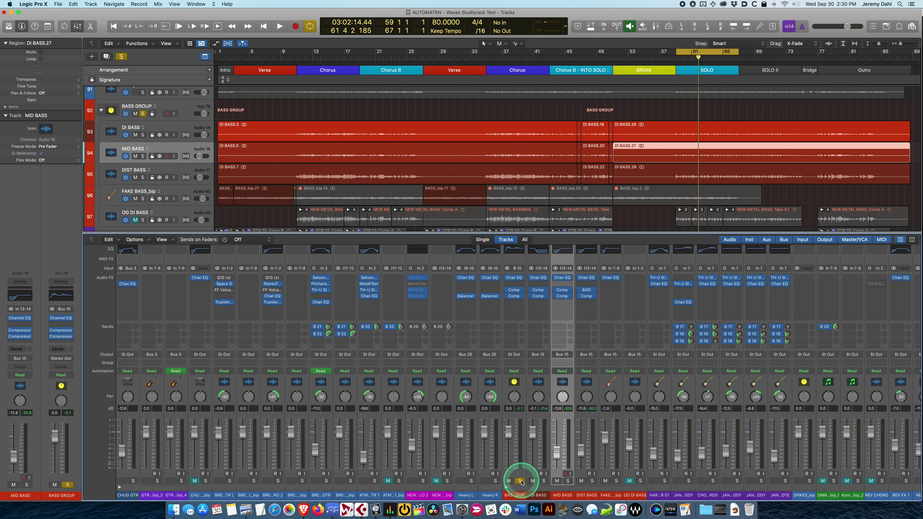
click(520, 482)
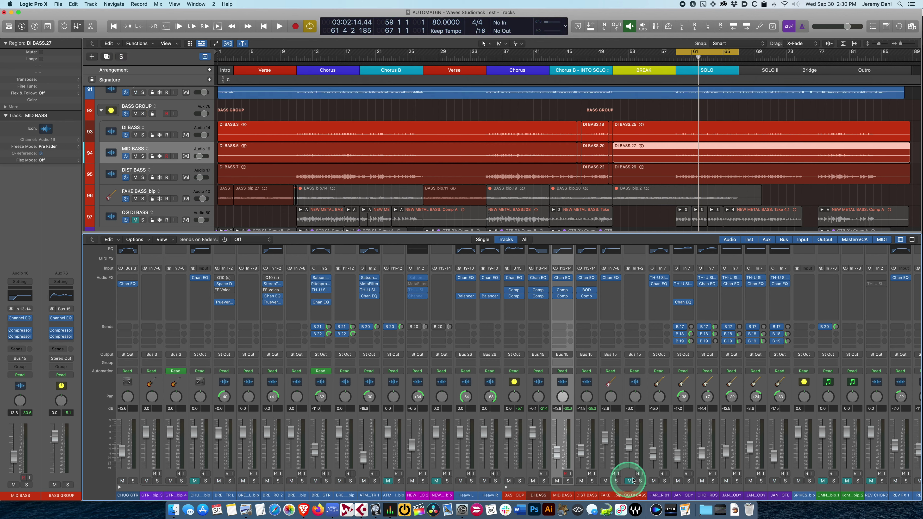
Step: Duplicate the DI BASS track with its regions and plug-ins, placing the copy directly above BASS GROUP
click(641, 457)
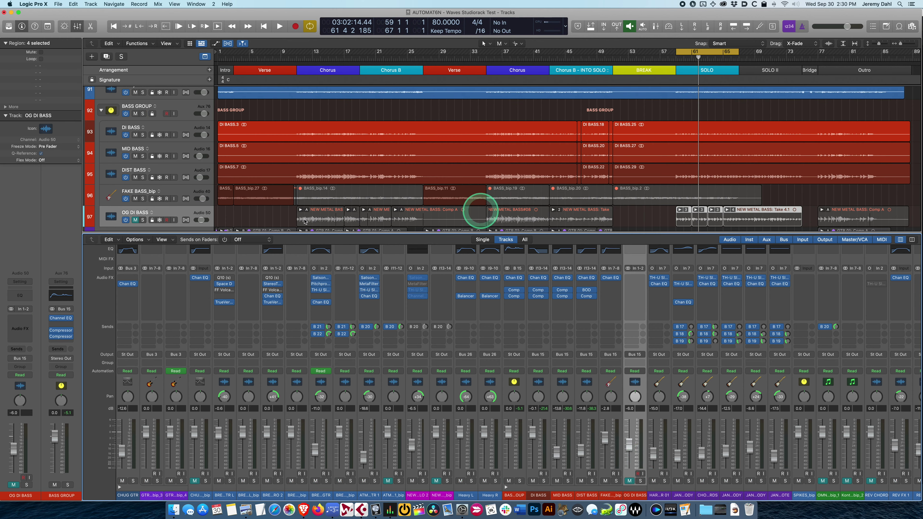
click(543, 461)
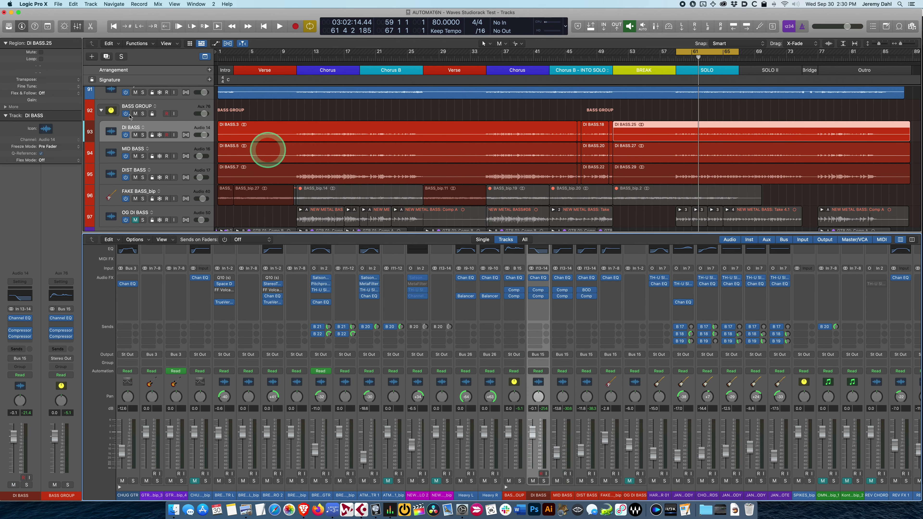
mouse_move(168, 120)
mouse_down()
mouse_move(168, 104)
mouse_move(180, 108)
mouse_up()
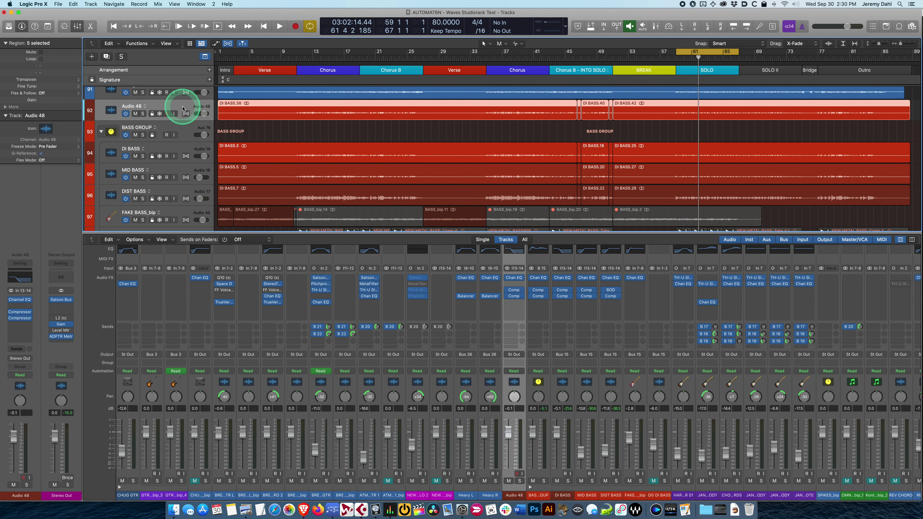
Step: Rename the duplicated track as DI BASS STUDIORACK
double_click(133, 105)
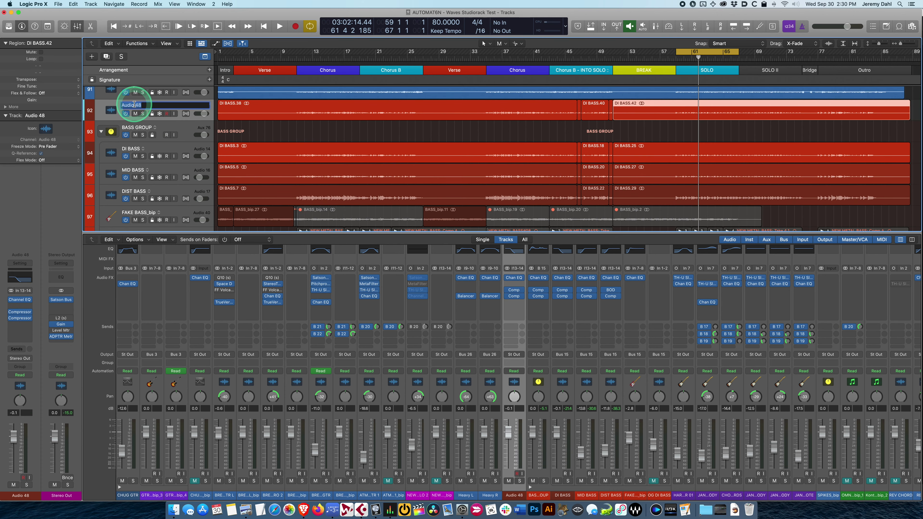
text(DI BASS)
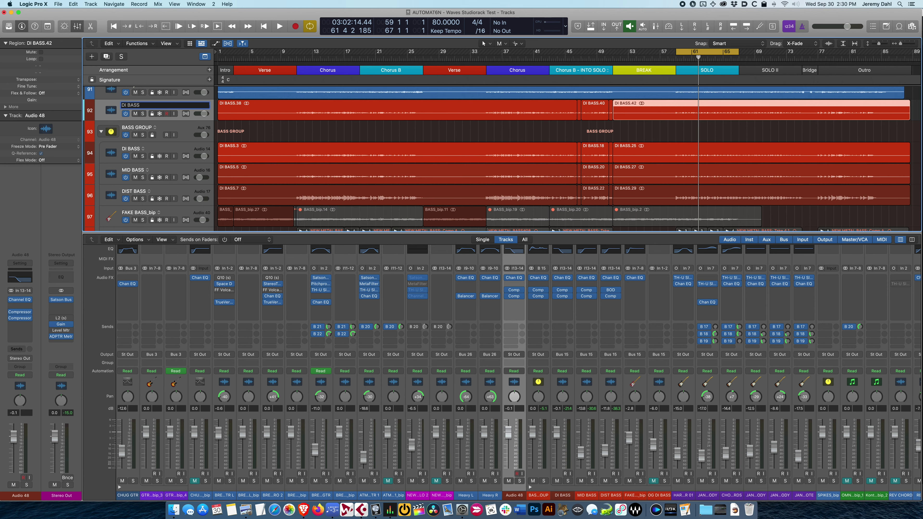
text(STUDIORACK)
key(Return)
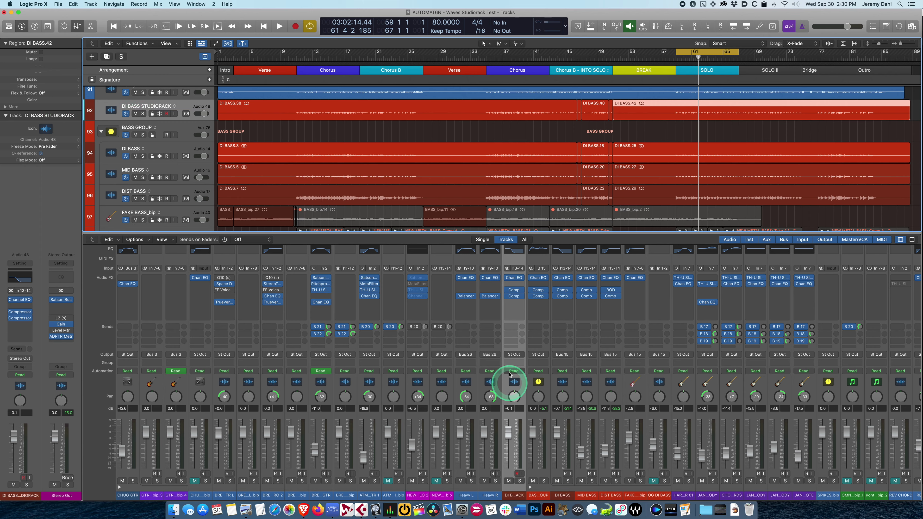
Step: Remove the Channel EQ and both Compressors from the DI BASS STUDIORACK channel
click(520, 279)
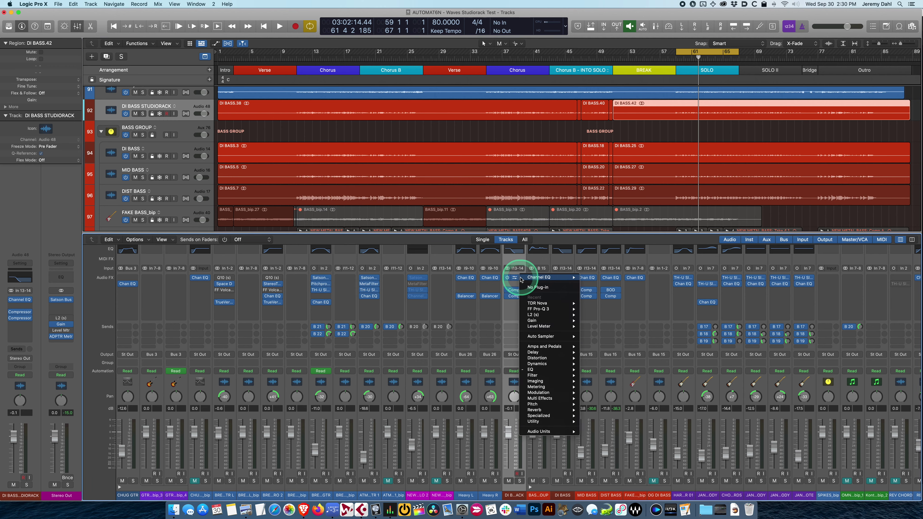
click(518, 257)
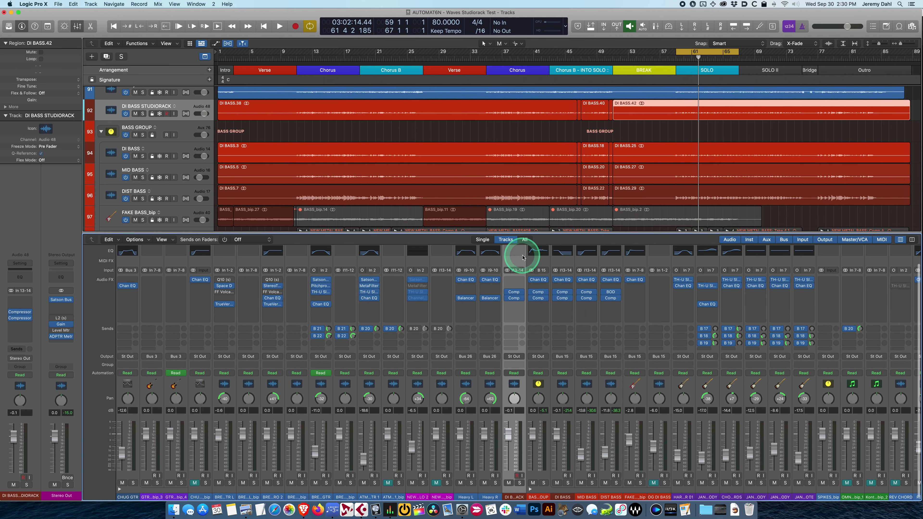
click(516, 291)
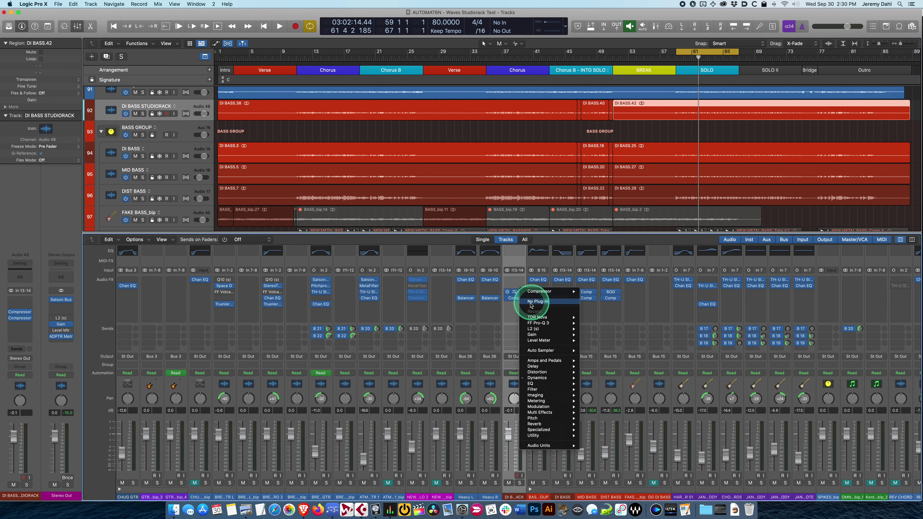
click(528, 306)
click(516, 297)
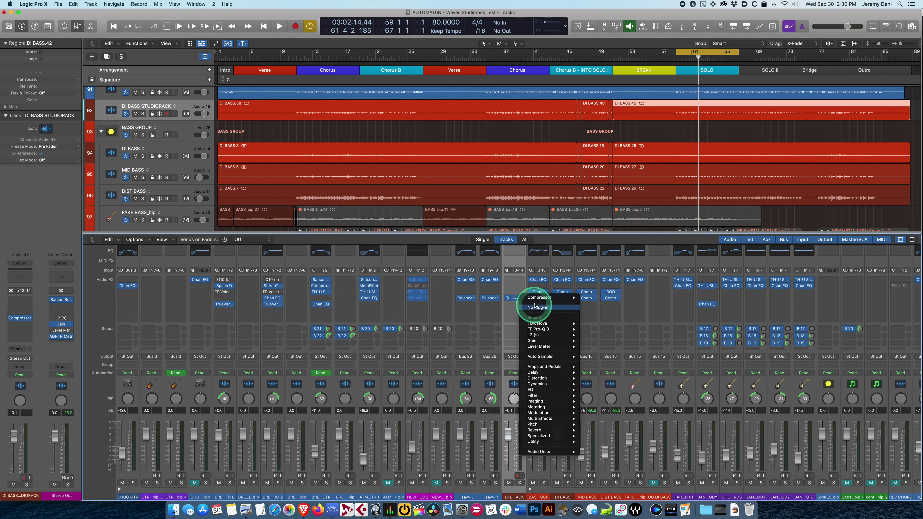
click(528, 308)
Step: Solo DI BASS STUDIORACK, play the loop, and lower its fader to about -0.5 dB
key(s)
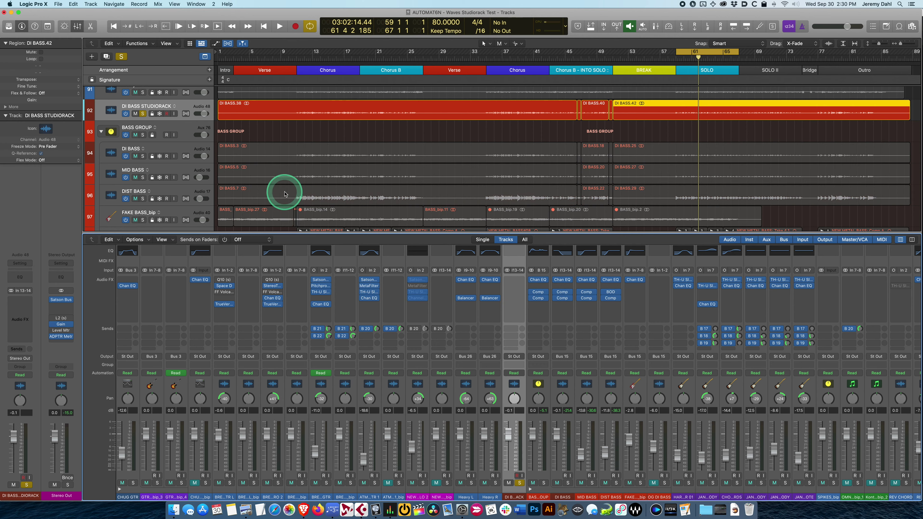
key(space)
drag(509, 434, 511, 440)
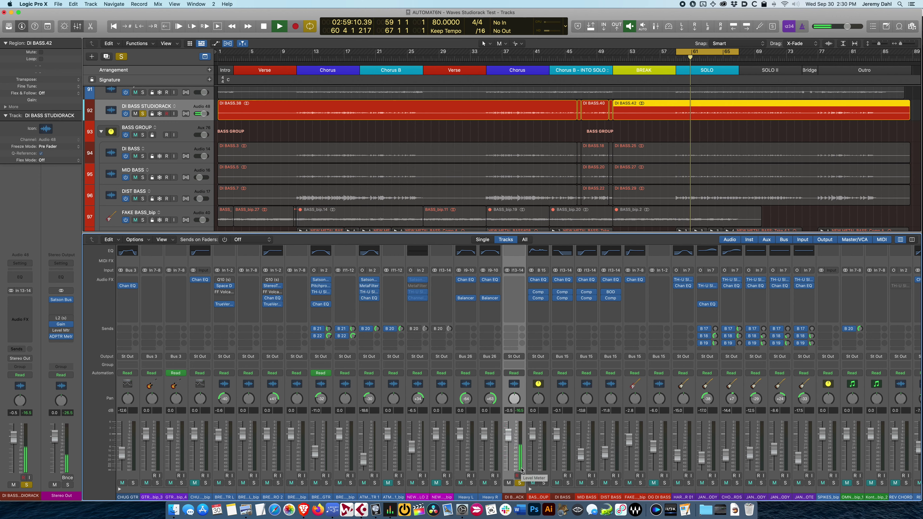
click(520, 461)
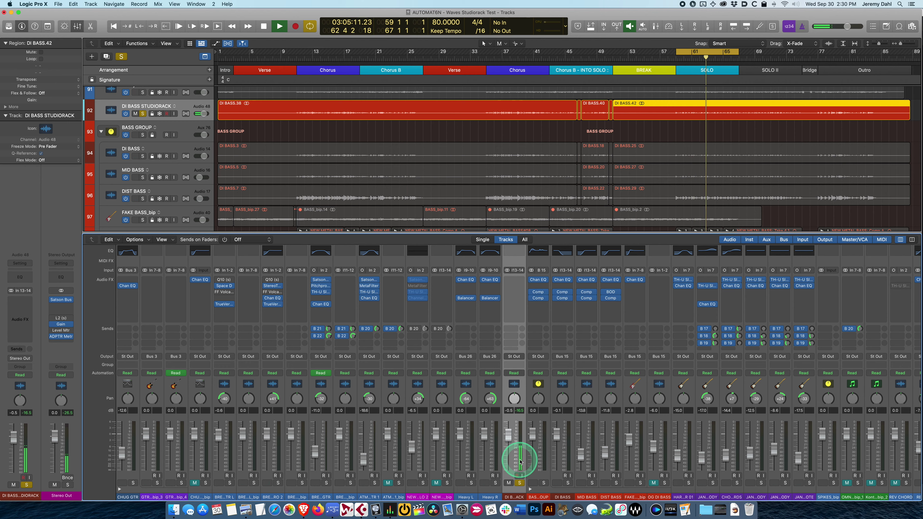
Step: Mute BASS GROUP and clear the solo on DI BASS STUDIORACK to hear it in the full mix
click(534, 483)
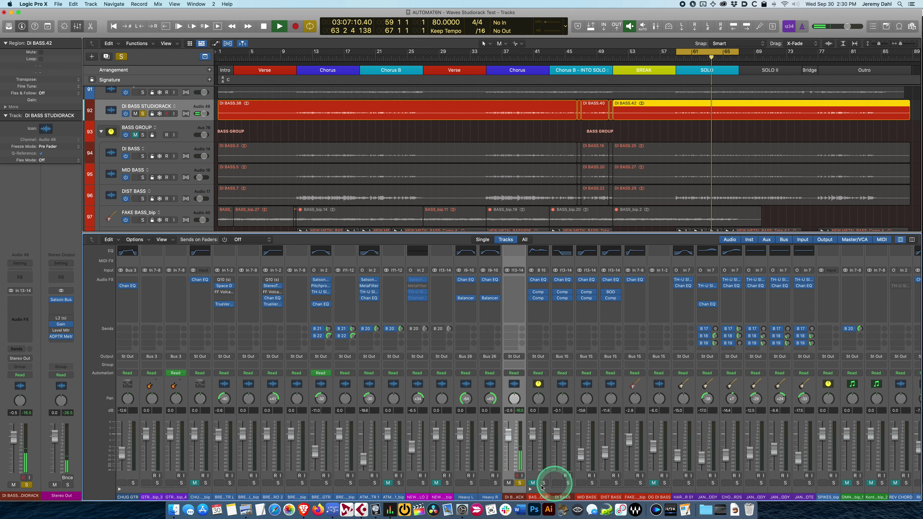
click(519, 483)
click(519, 484)
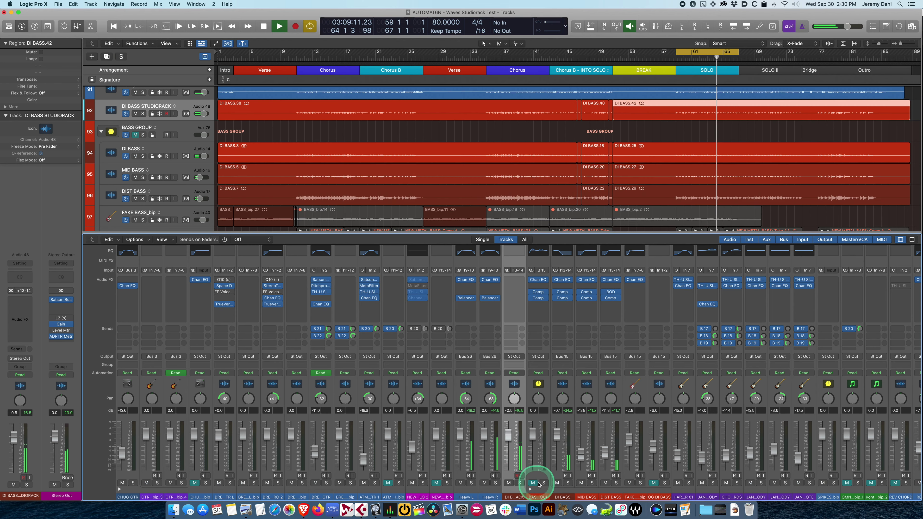
Step: Try the DI BASS STUDIORACK fader at 6.0 dB, reset it to 0.0 dB, and solo the track
drag(509, 442, 509, 418)
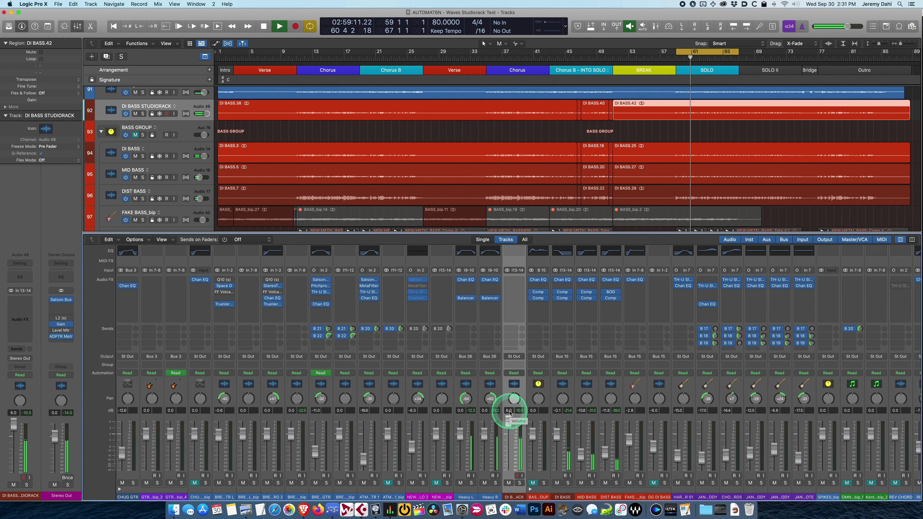
click(507, 426)
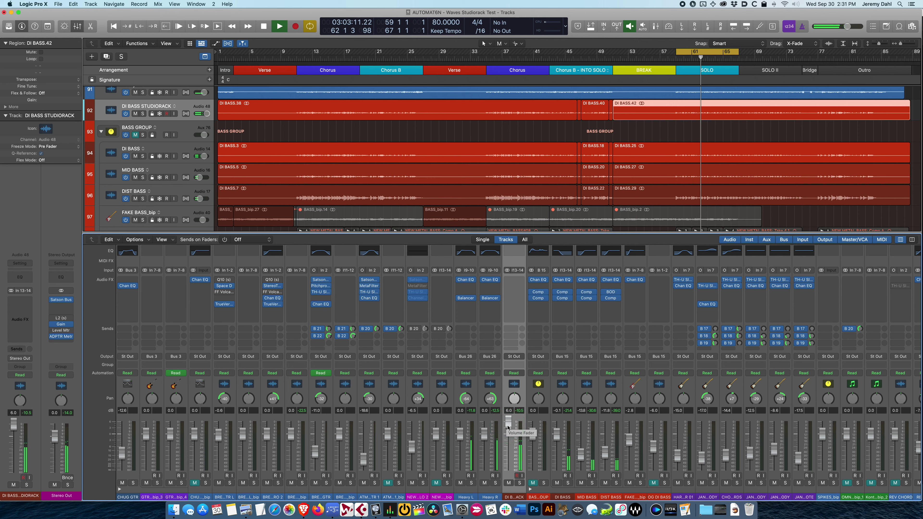
click(508, 425)
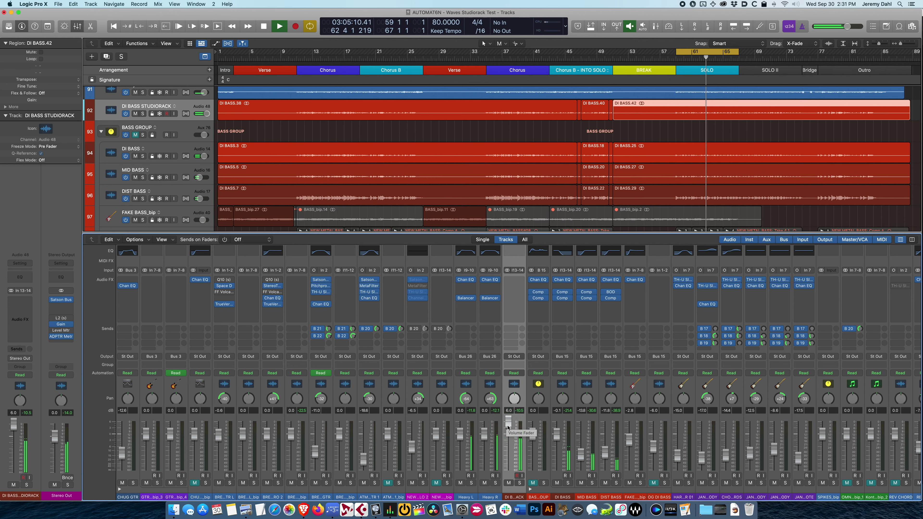
alt+click(508, 426)
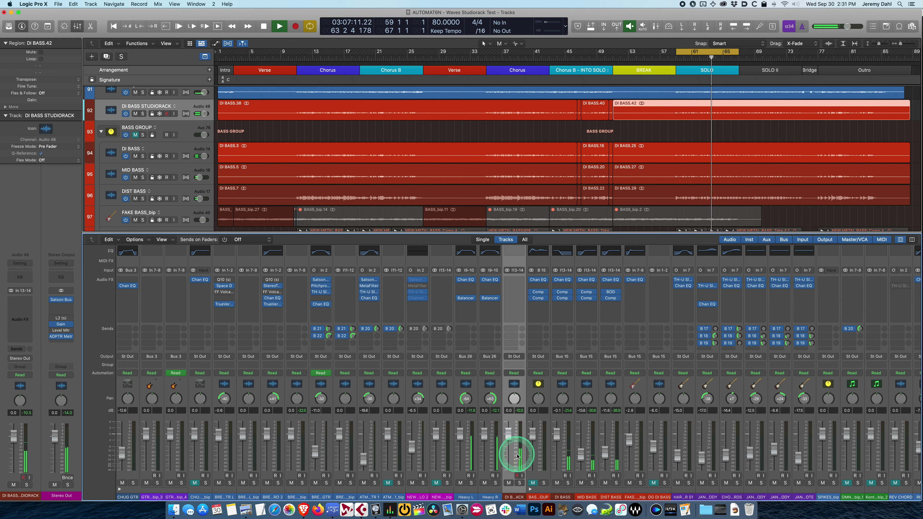
click(519, 483)
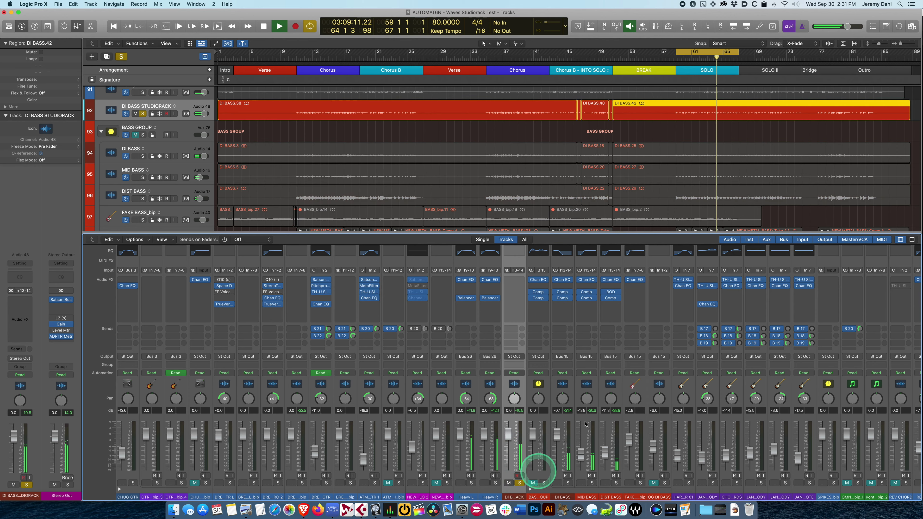
Step: Insert the stereo Waves StudioRack (s) plug-in on the DI BASS STUDIORACK channel
click(583, 381)
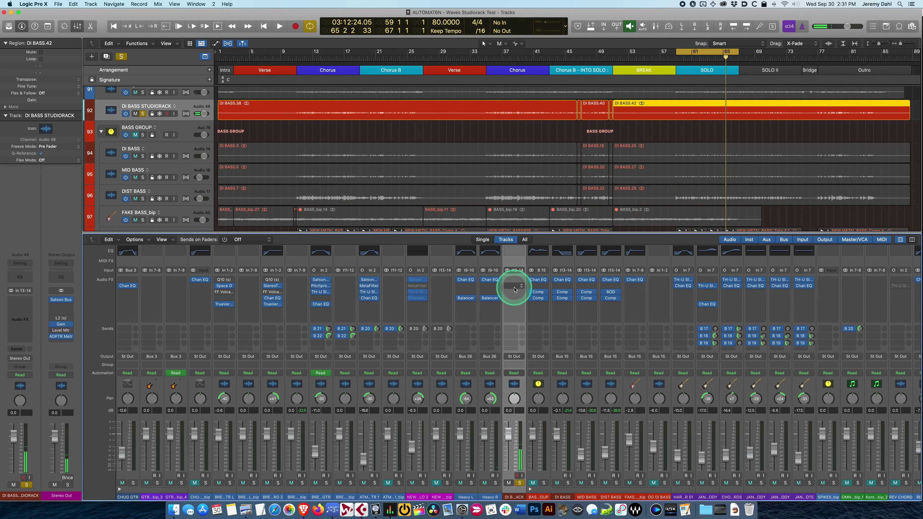
click(523, 287)
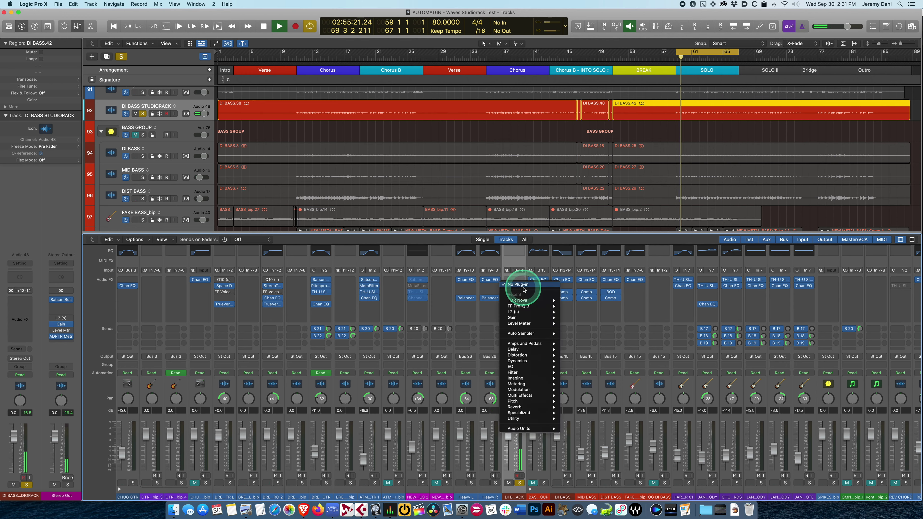
mouse_move(530, 428)
mouse_move(600, 490)
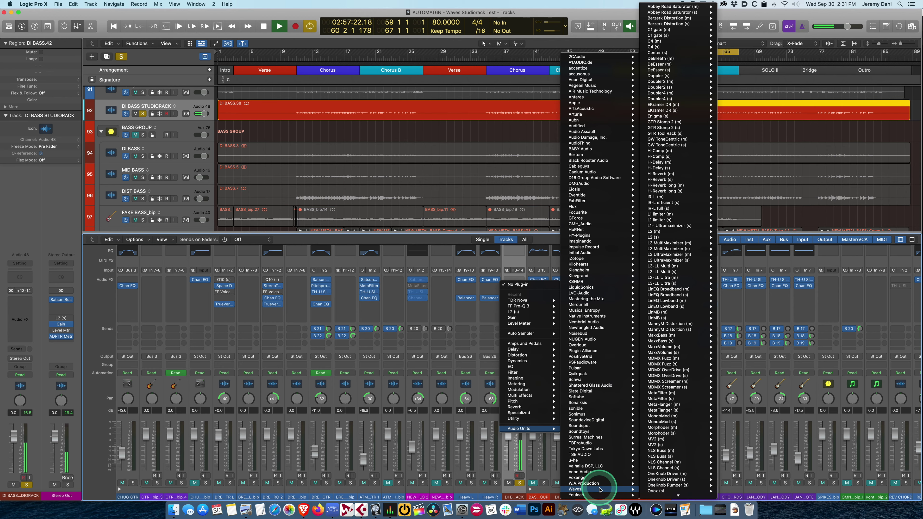
scroll(672, 436, down, 10)
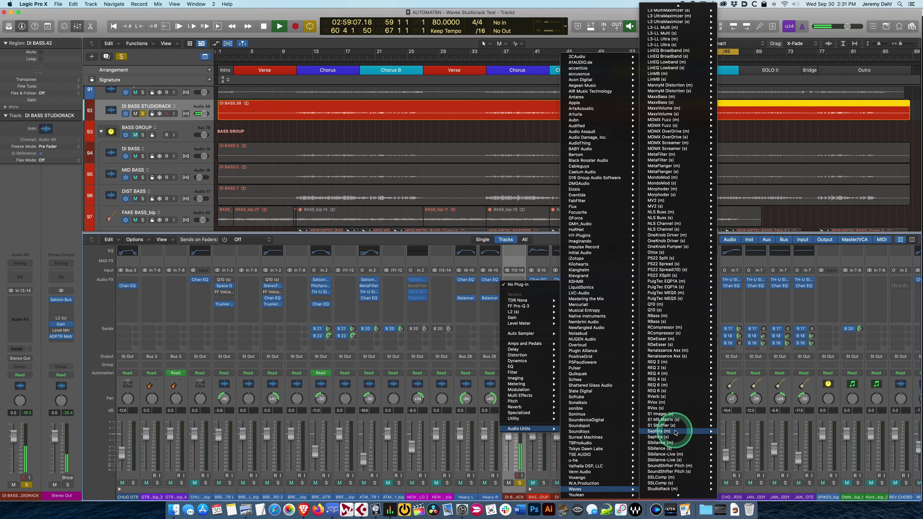
scroll(675, 432, down, 2)
mouse_move(681, 473)
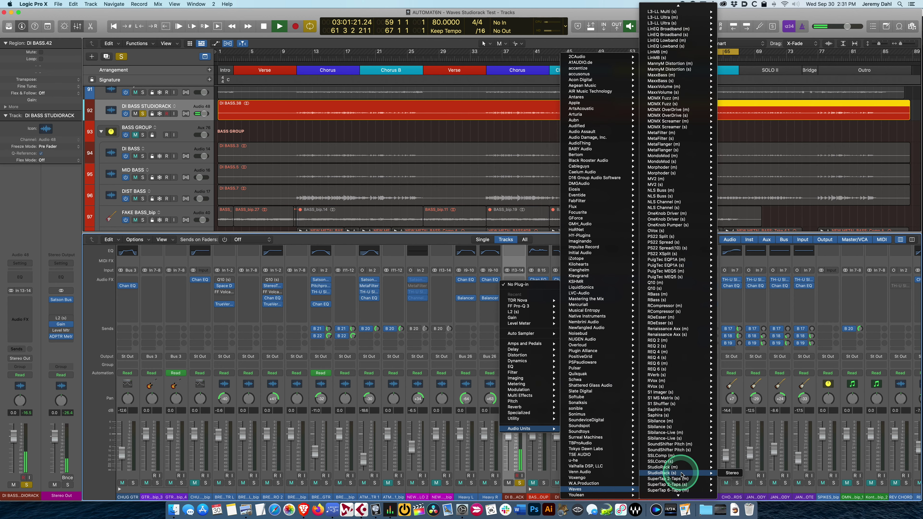
click(722, 474)
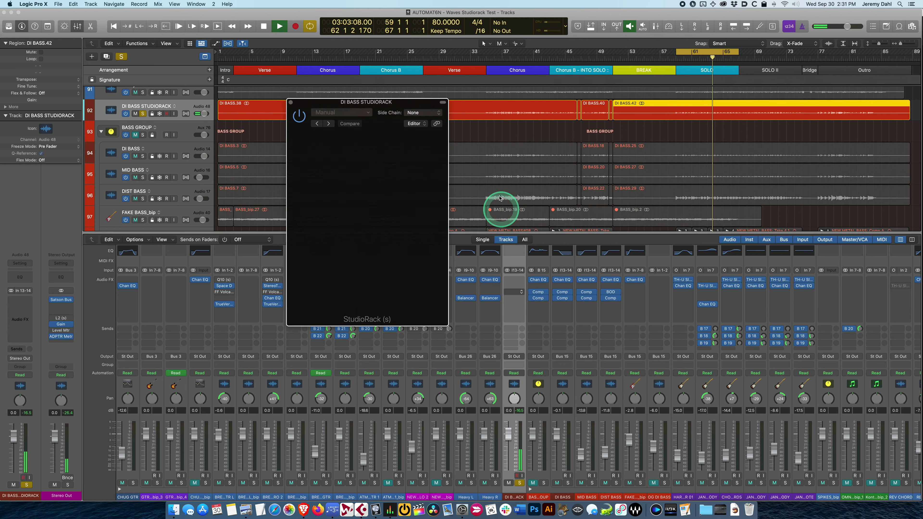
Step: Stop playback, add a MultiBand Split in the first StudioRack slot, and set its crossover to 200 Hz
drag(398, 102, 437, 103)
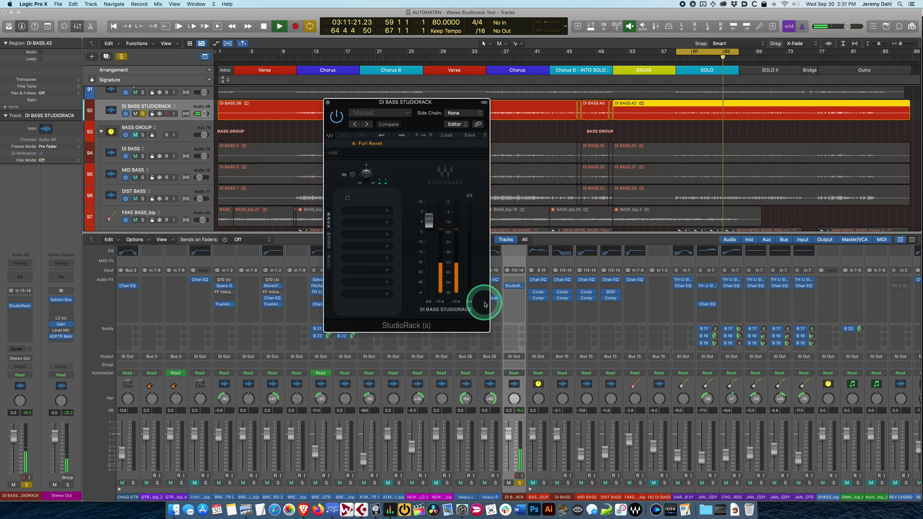
key(space)
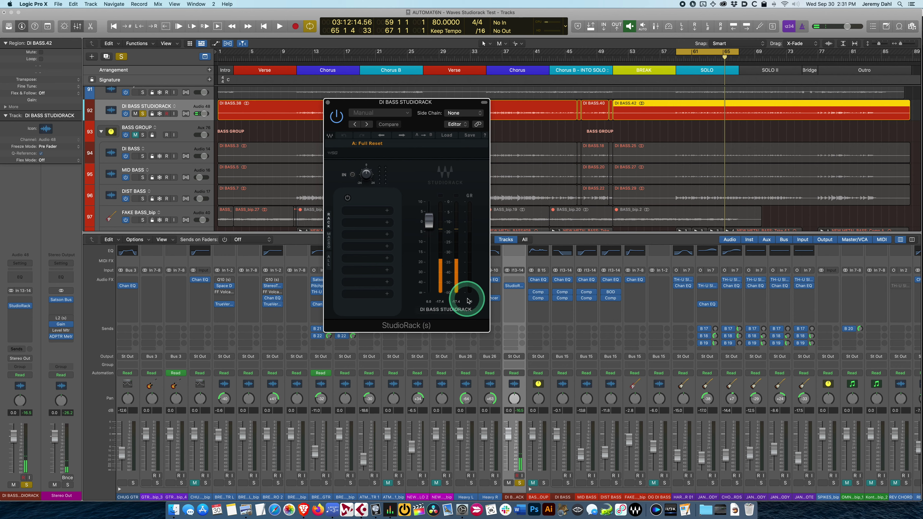
click(439, 266)
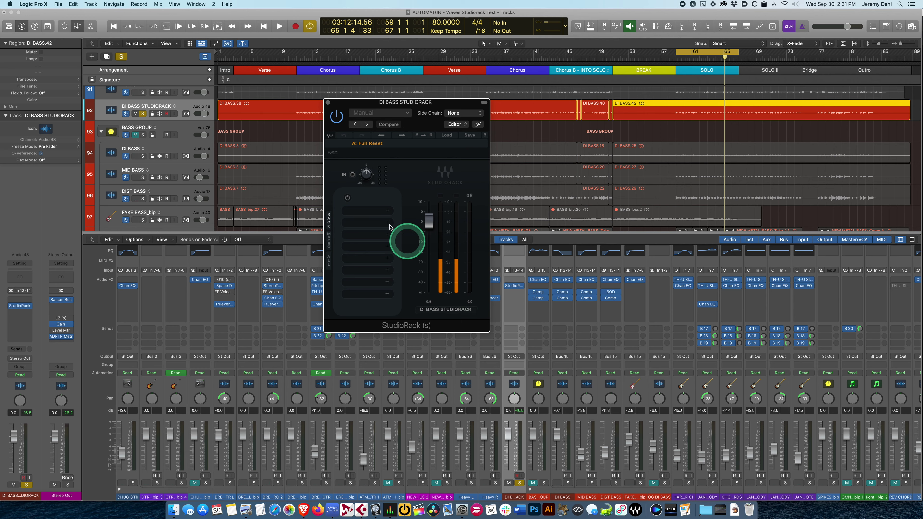
click(387, 212)
click(377, 288)
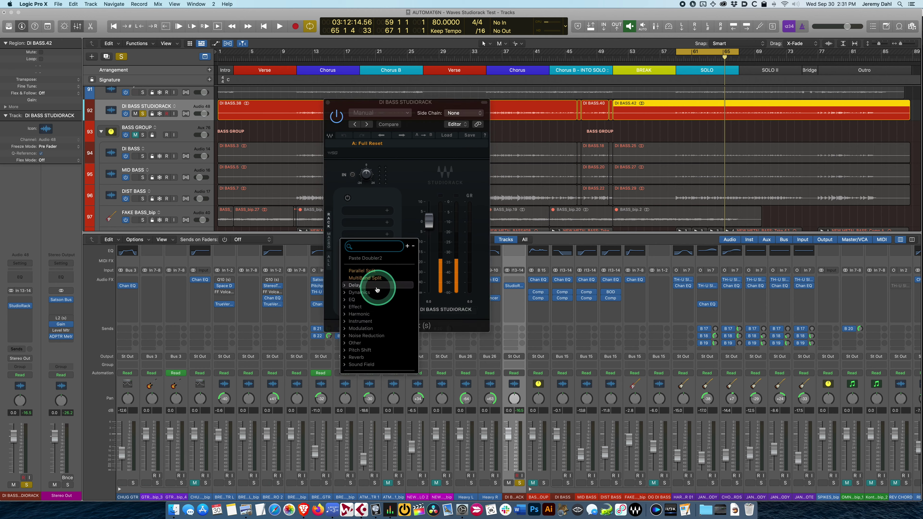
click(388, 274)
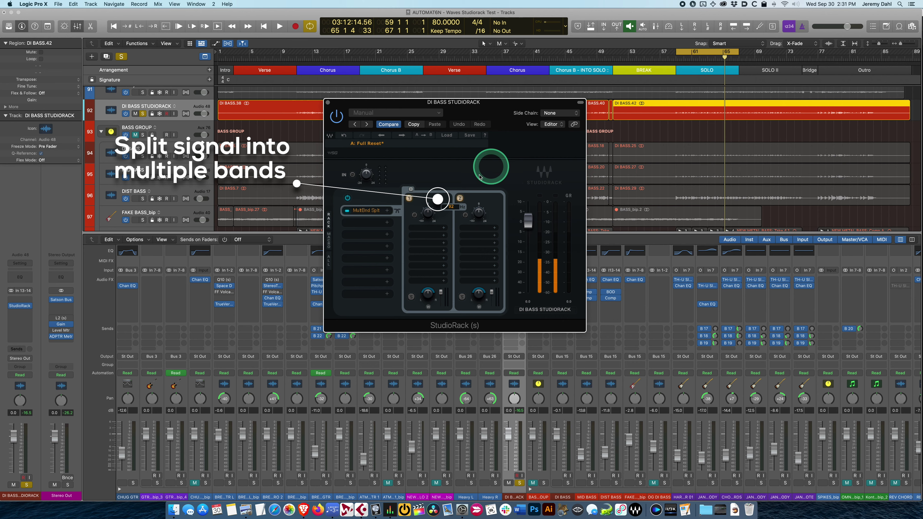
click(451, 208)
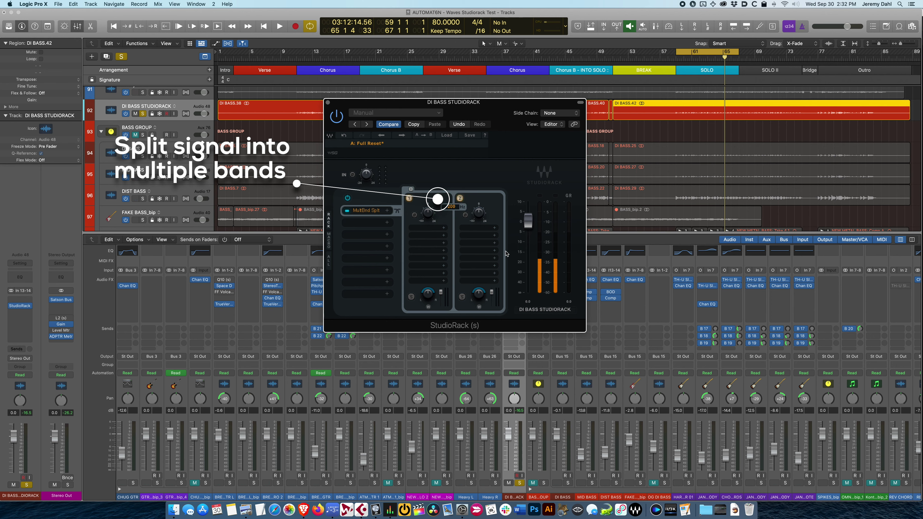
click(503, 254)
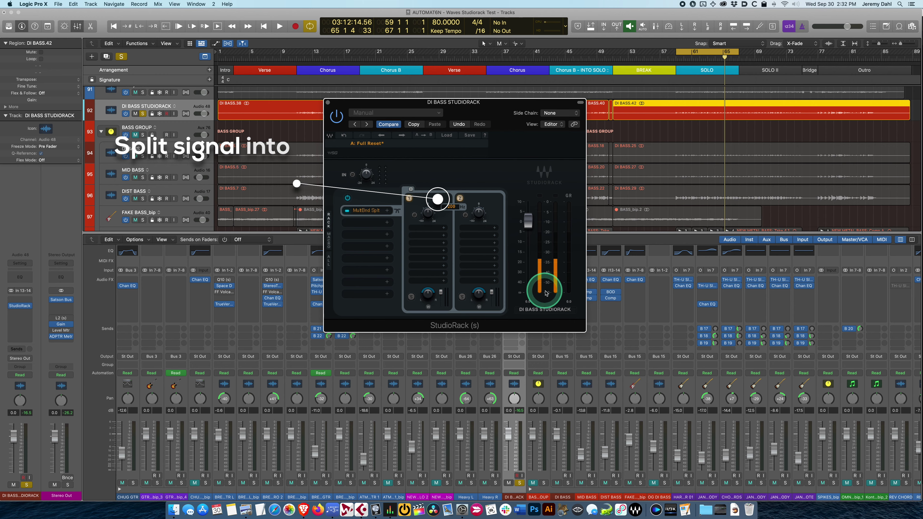
Step: Play the loop and solo the low and high bands in turn to audition the split, clearing both solos at the end
key(space)
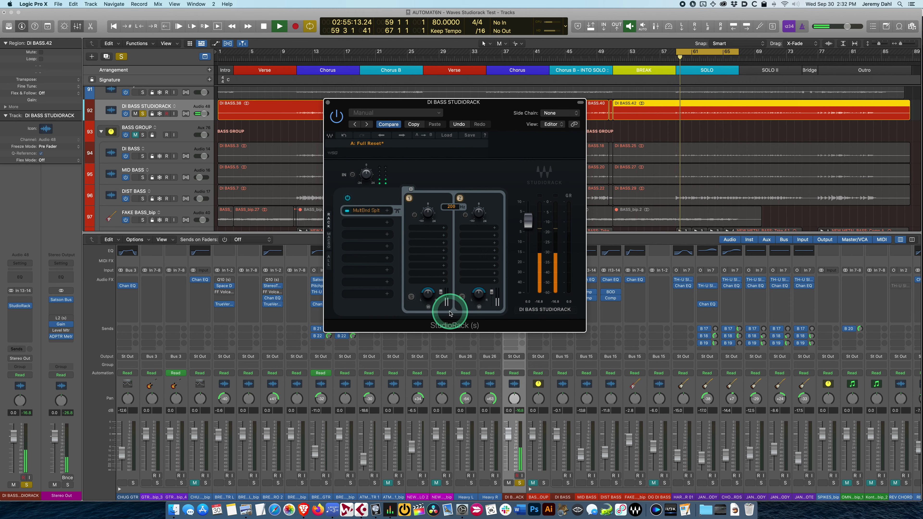
click(411, 297)
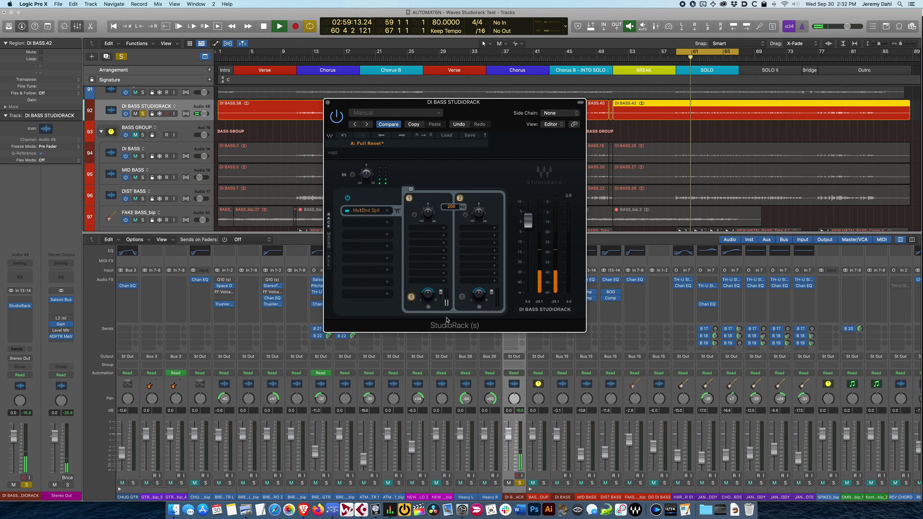
click(412, 297)
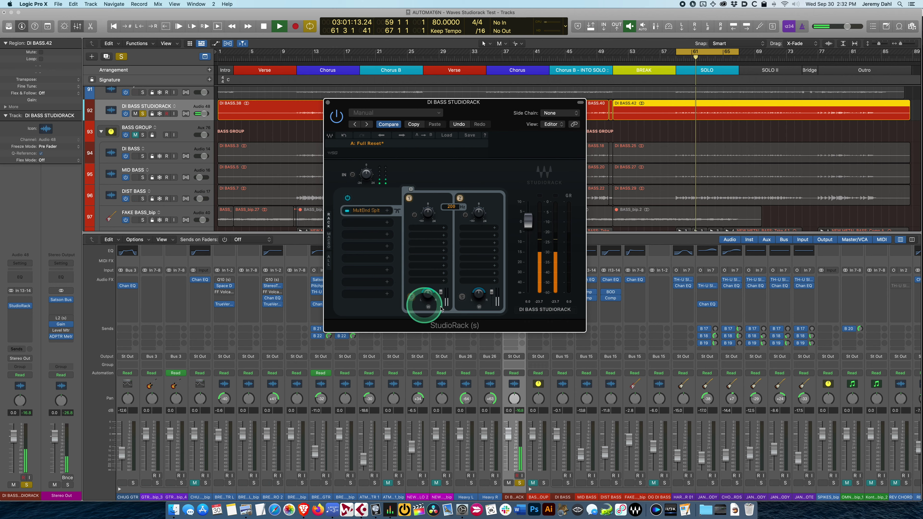
click(461, 297)
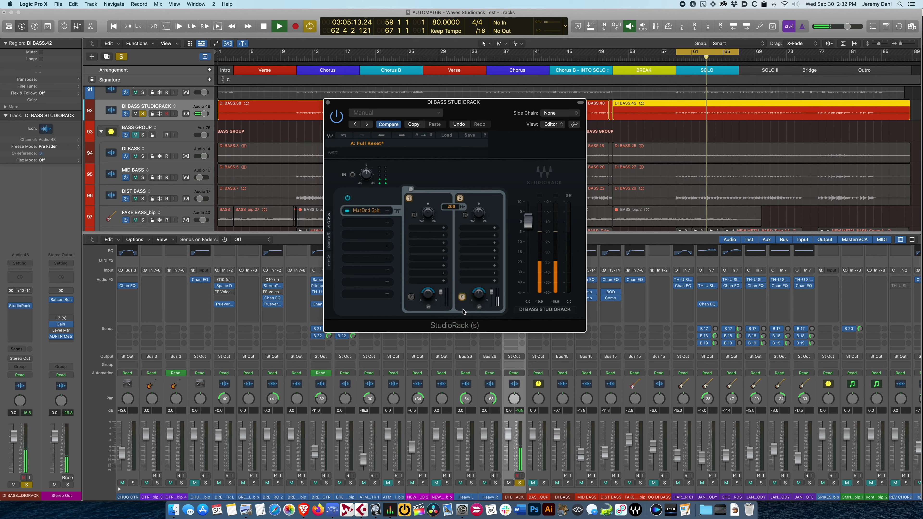
click(462, 299)
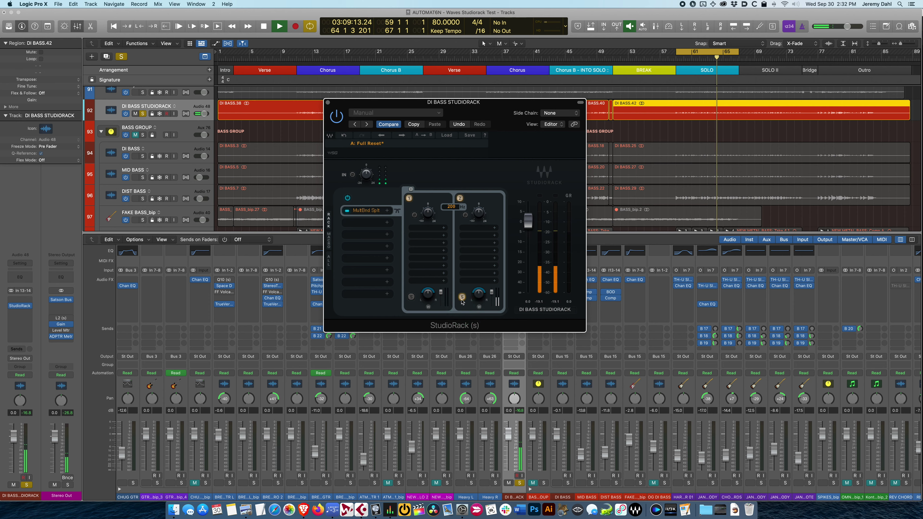
click(411, 296)
click(453, 309)
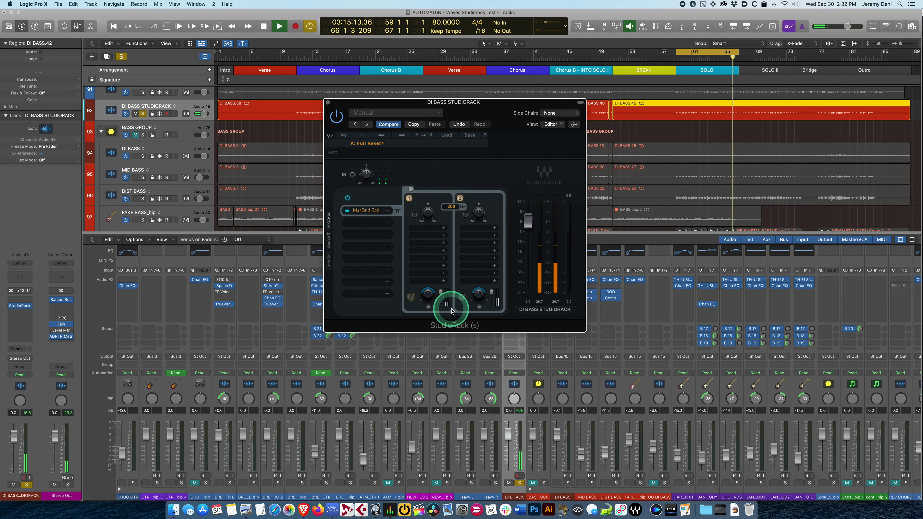
click(375, 213)
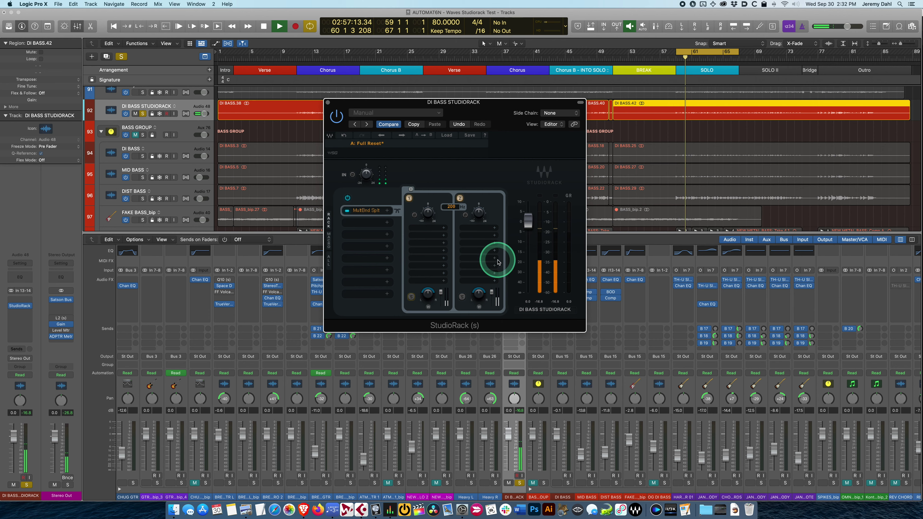
click(529, 264)
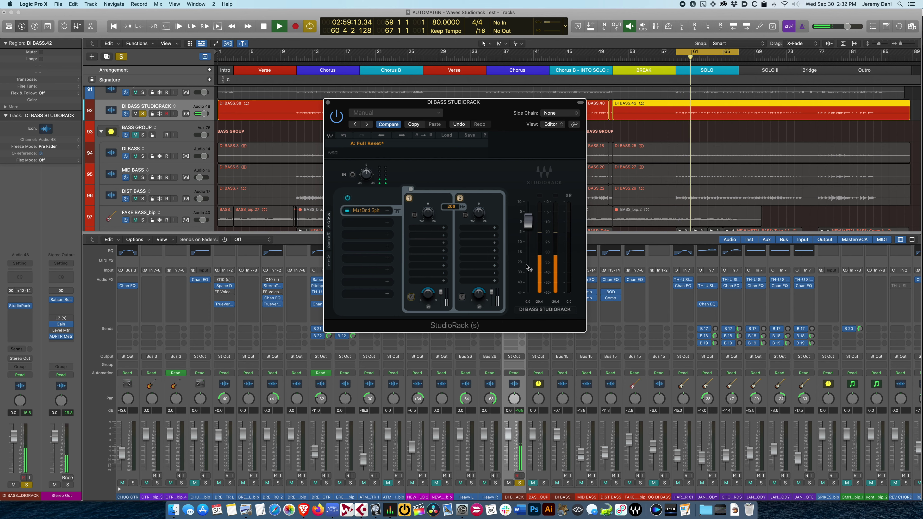
Step: Insert RCompressor in the first slot of the low band and switch its character from Warm to Smooth
click(438, 228)
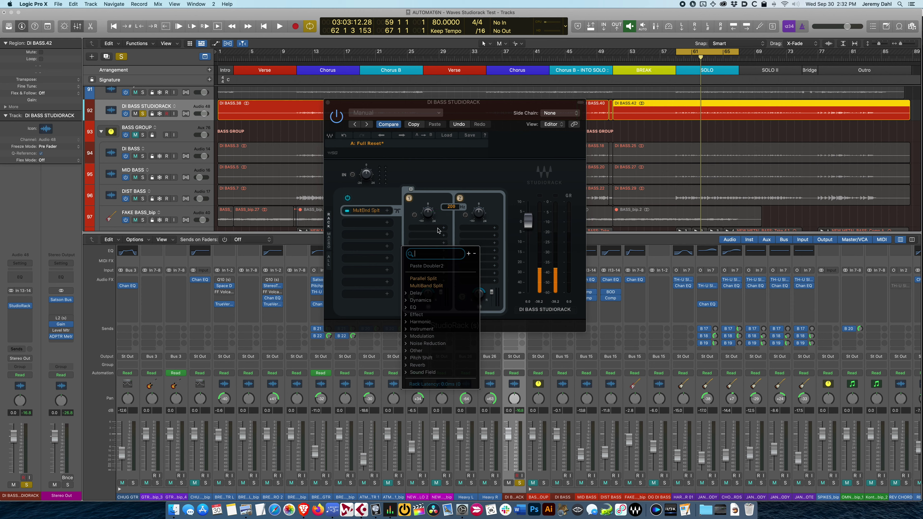
text(rcom)
click(440, 269)
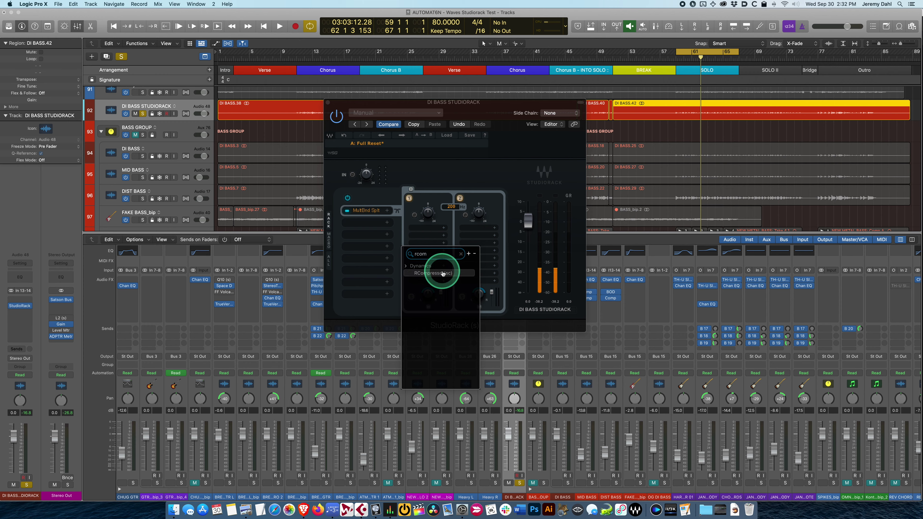
click(486, 337)
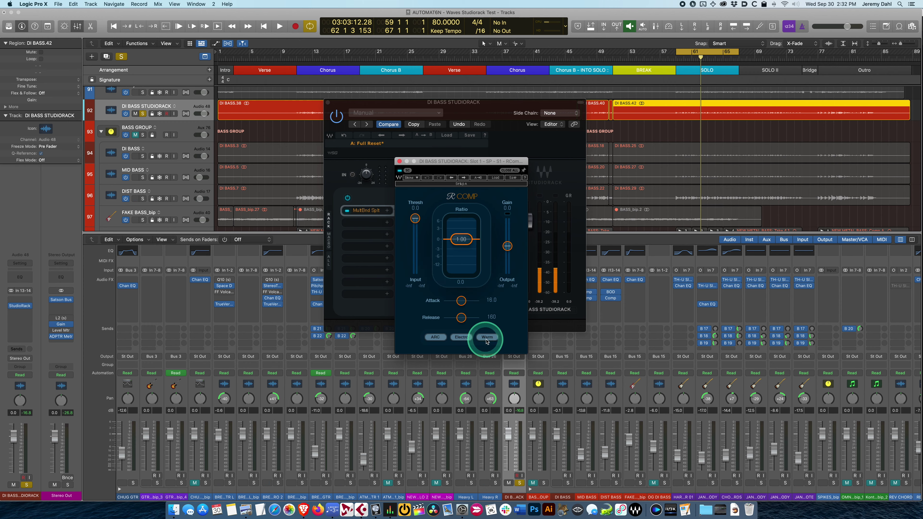
drag(475, 162, 383, 184)
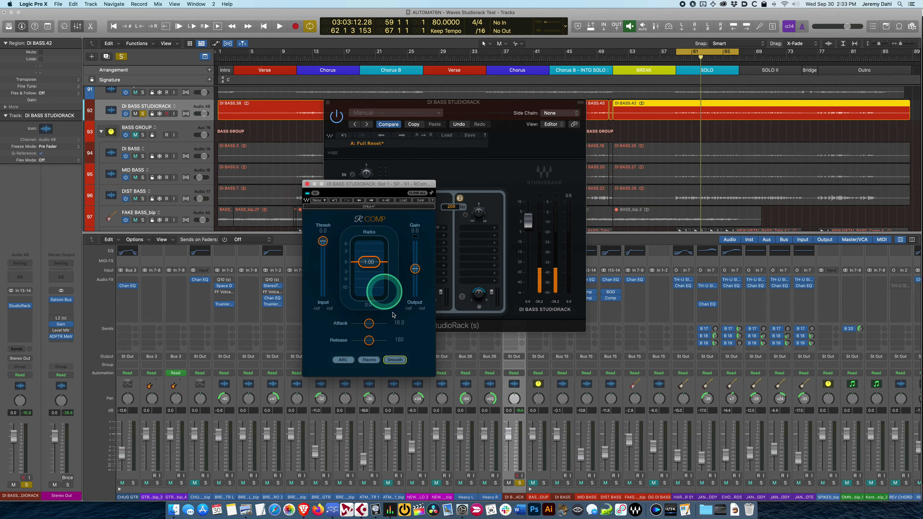
click(396, 359)
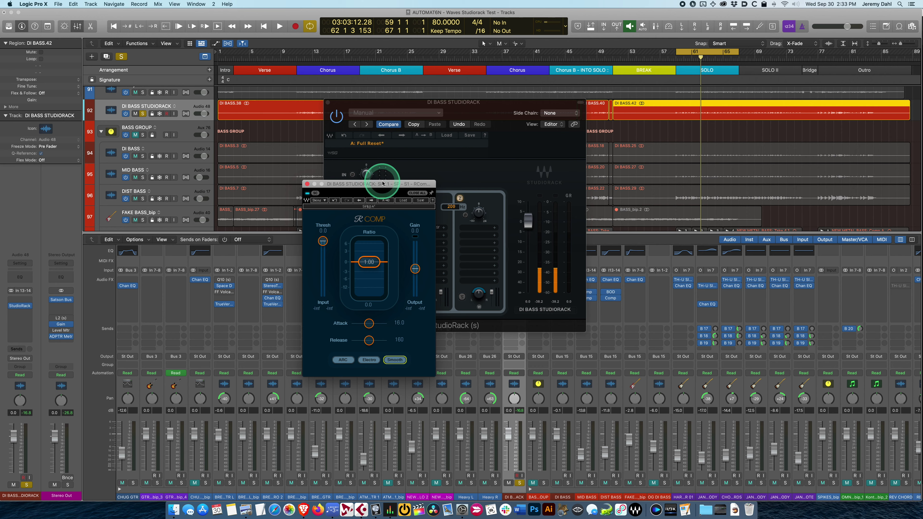
drag(381, 183, 270, 174)
Step: Set the low-band RCompressor's ratio to 3, attack to 10.0, and release to 80.0
click(257, 252)
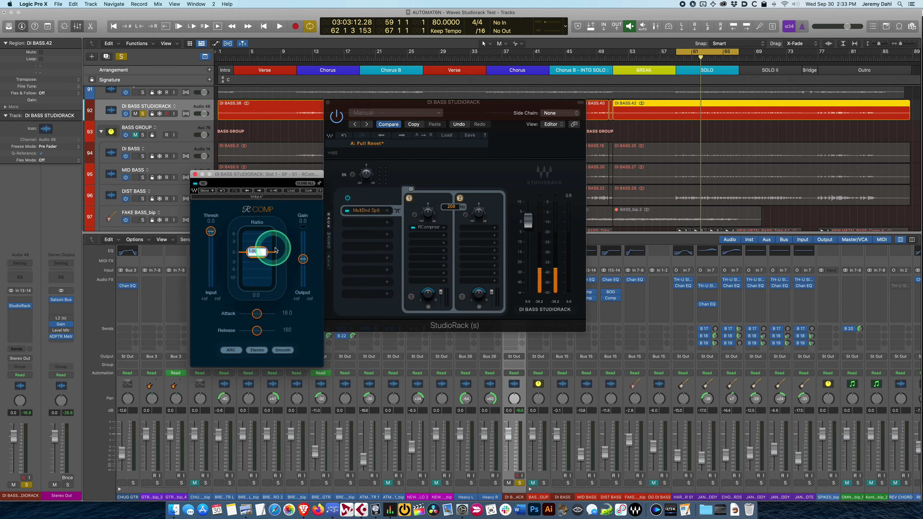
text(3)
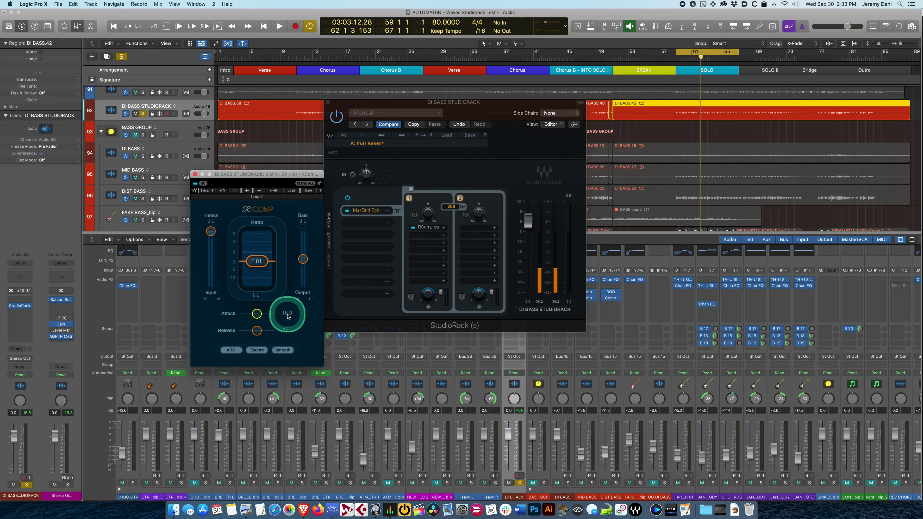
key(Return)
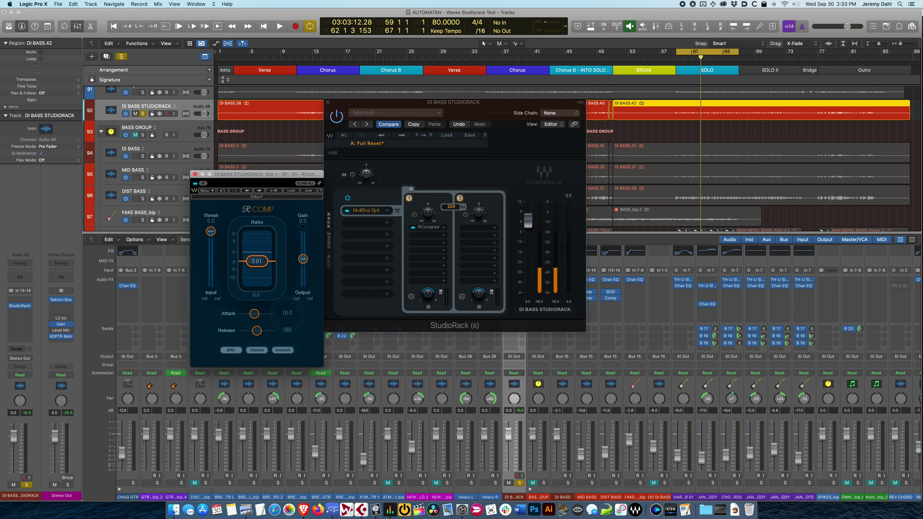
double_click(289, 329)
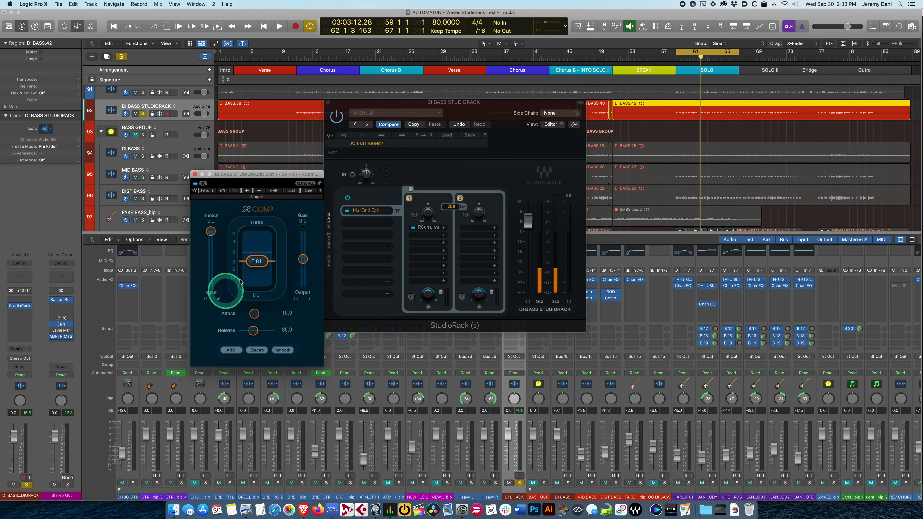
Step: With the loop playing and the low band soloed, set the RCompressor's threshold to about -35.7 and its gain to about 1.9
key(space)
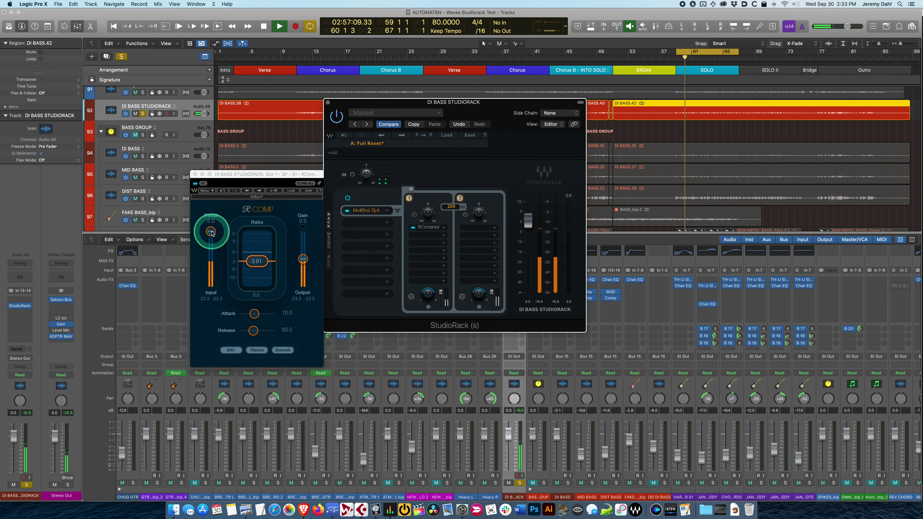
drag(211, 232, 210, 264)
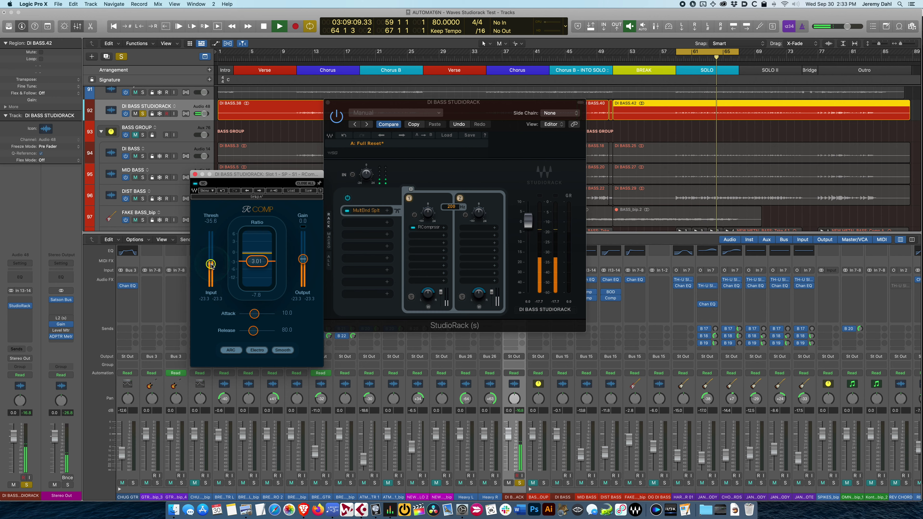
click(411, 297)
click(421, 312)
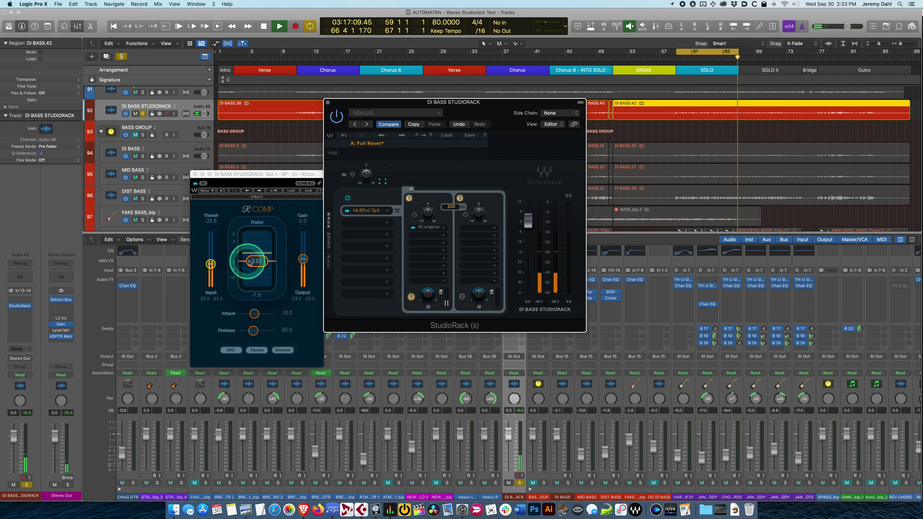
click(211, 264)
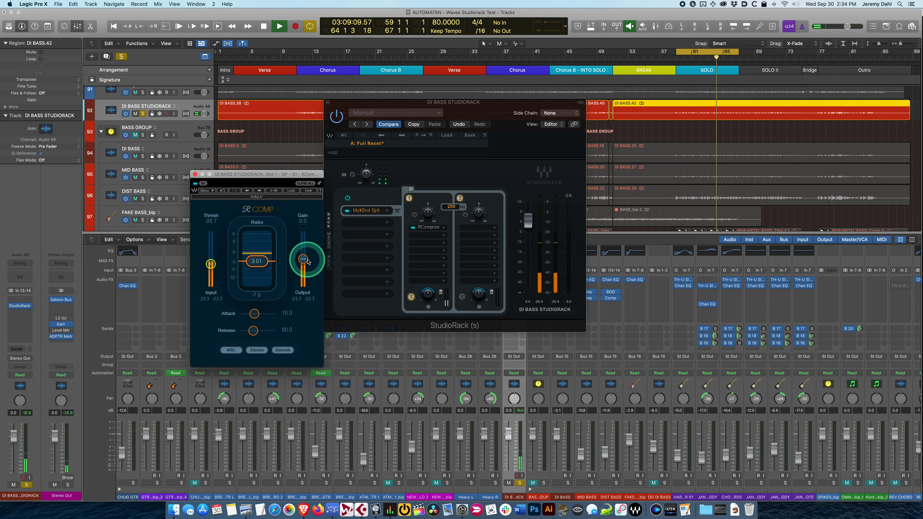
drag(308, 262, 303, 256)
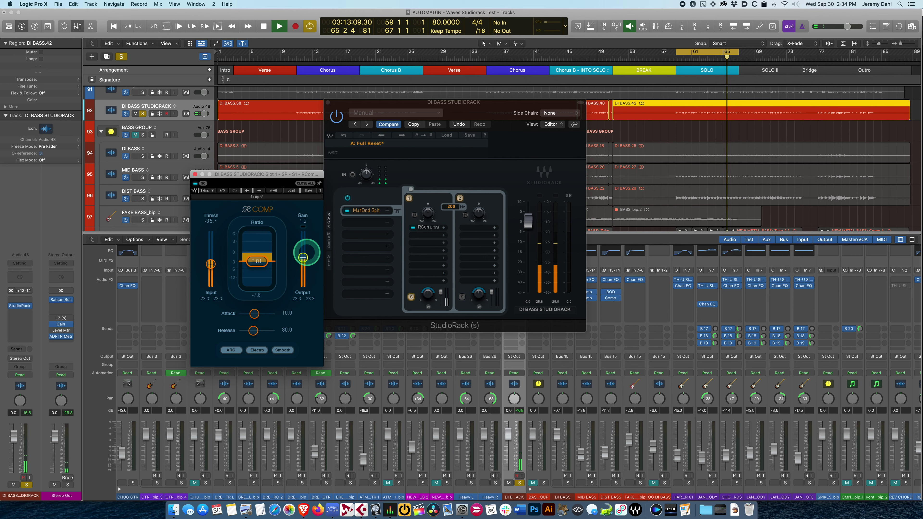
drag(303, 257, 302, 256)
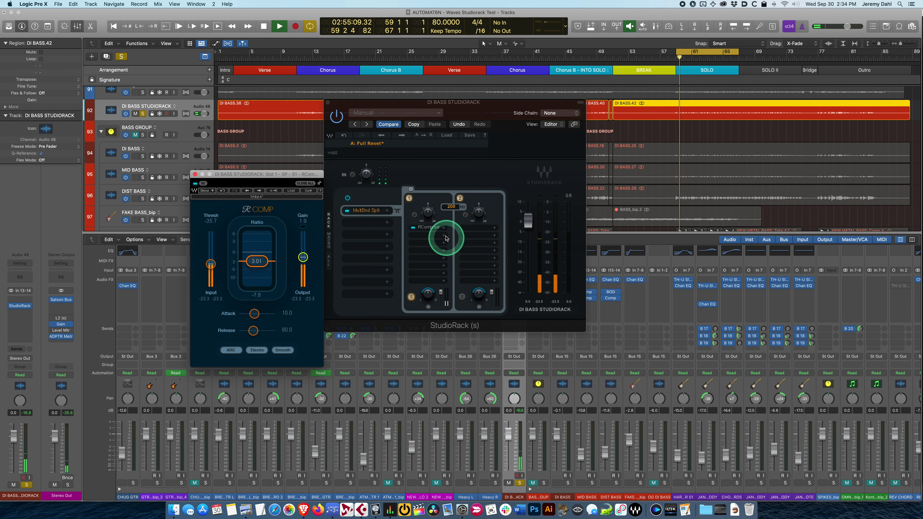
Step: Duplicate the RCompressor into the low band's second slot and set the copy's ratio to 25
drag(429, 227, 430, 237)
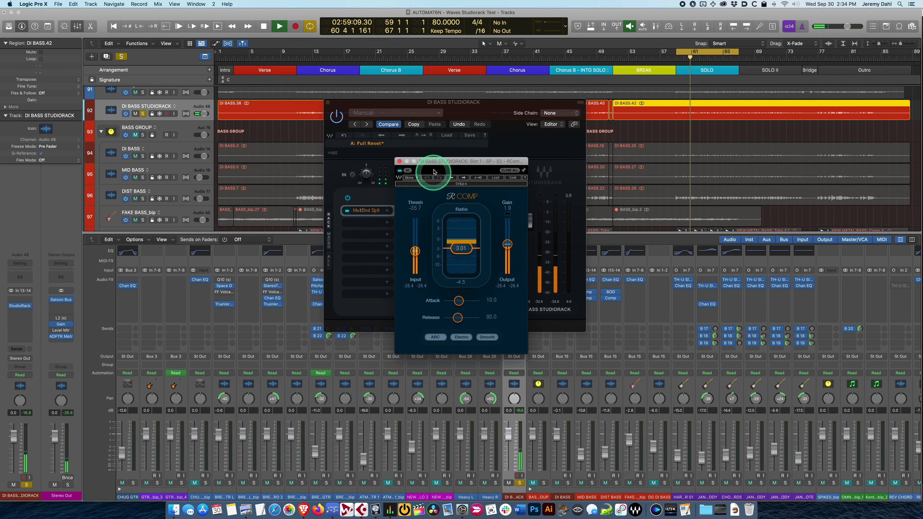
drag(434, 172, 258, 176)
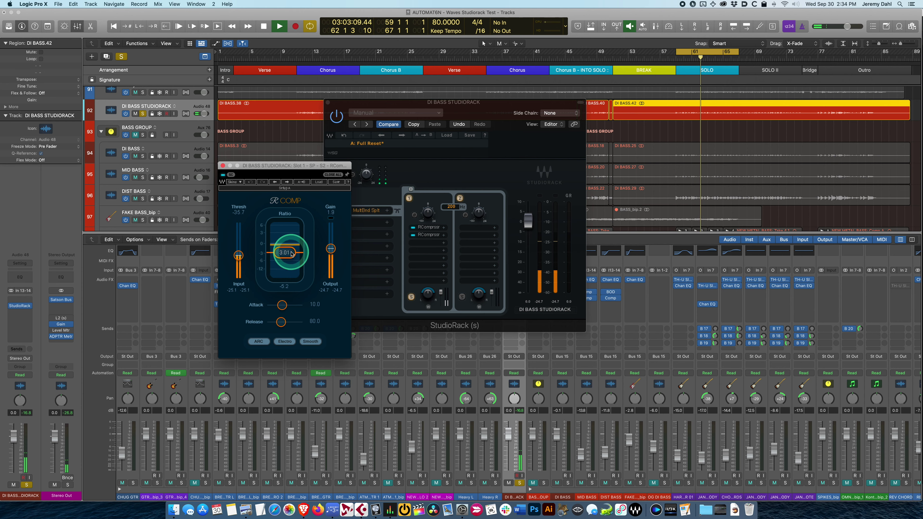
text(2)
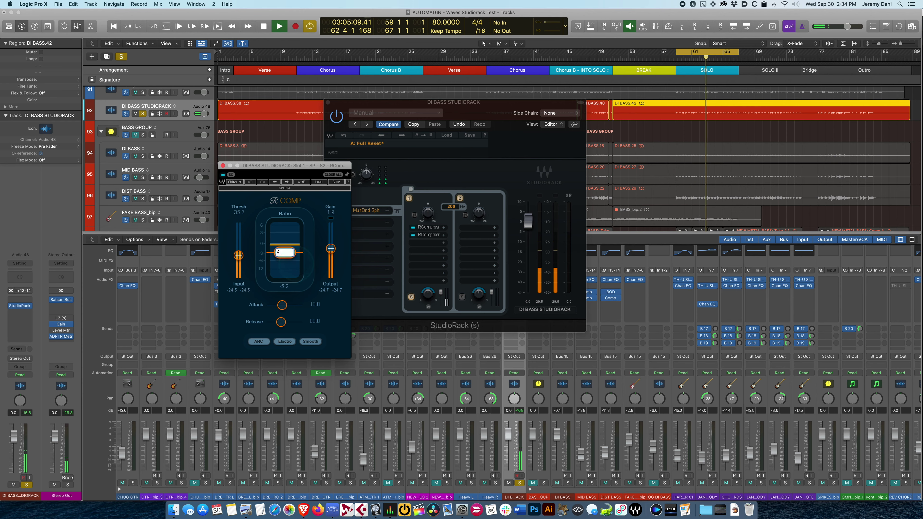
text(5)
key(Return)
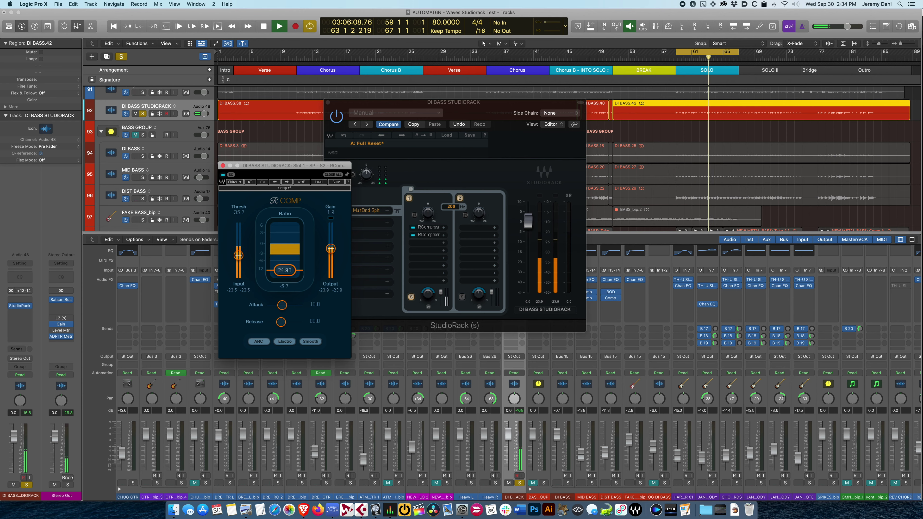
double_click(284, 270)
key(Return)
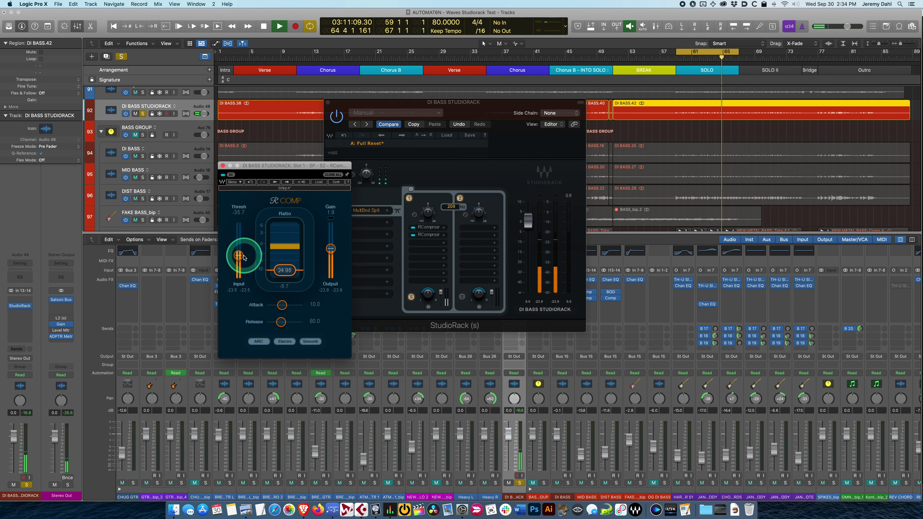
Step: Set the low band's second RCompressor to a threshold of about -32.9 and a gain of 2.9, comparing the band with its compressors bypassed
drag(241, 256, 241, 240)
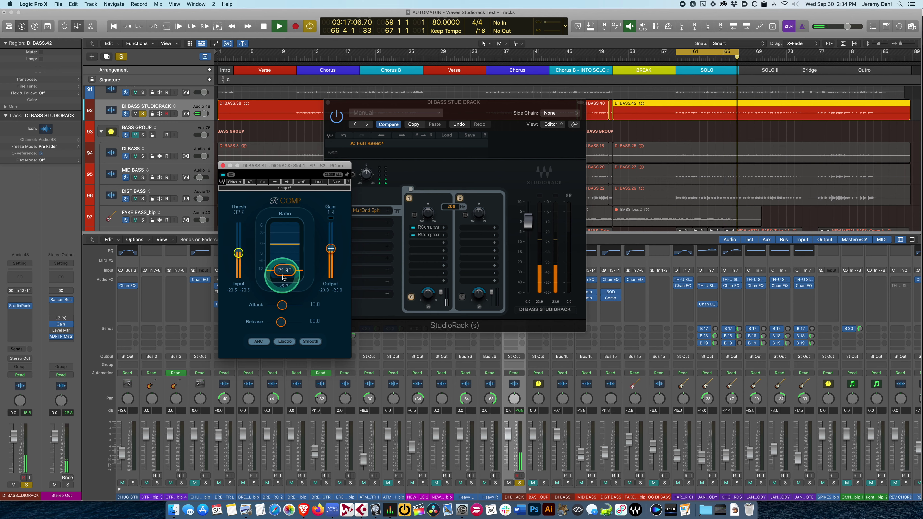
click(413, 235)
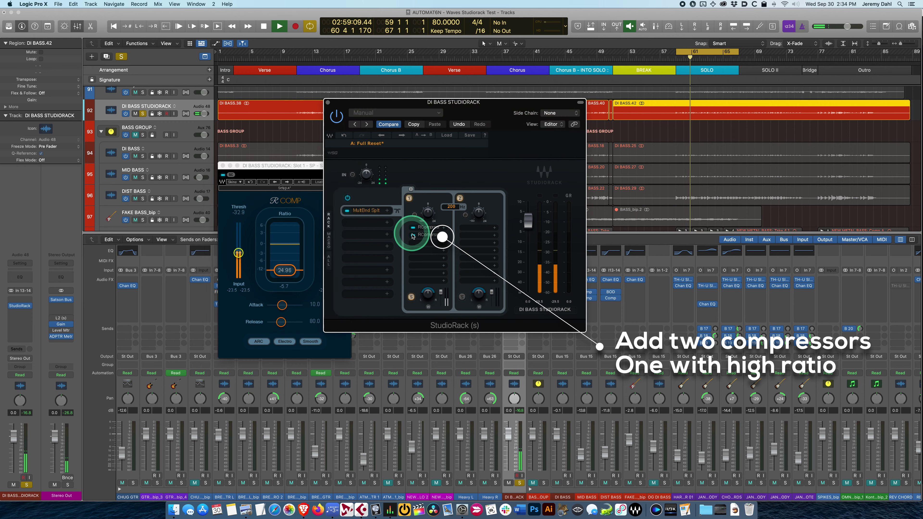
click(412, 229)
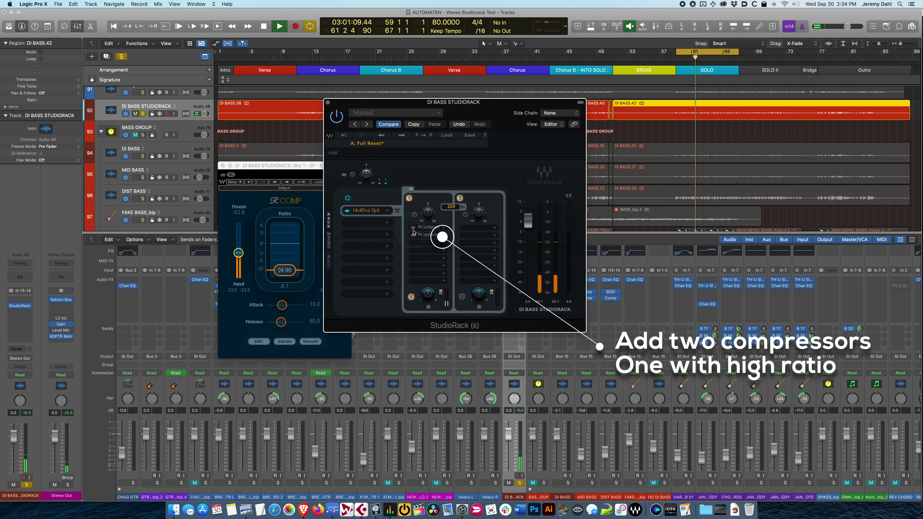
click(413, 229)
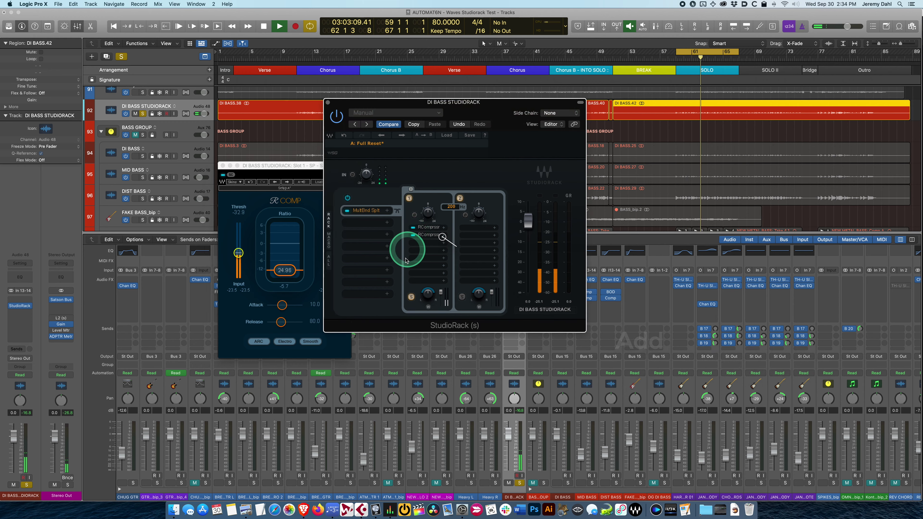
click(313, 199)
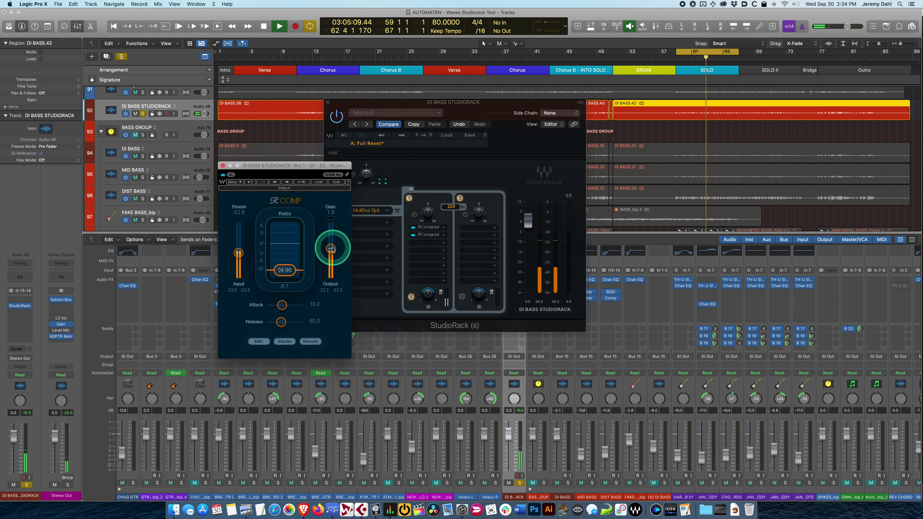
drag(331, 249, 330, 248)
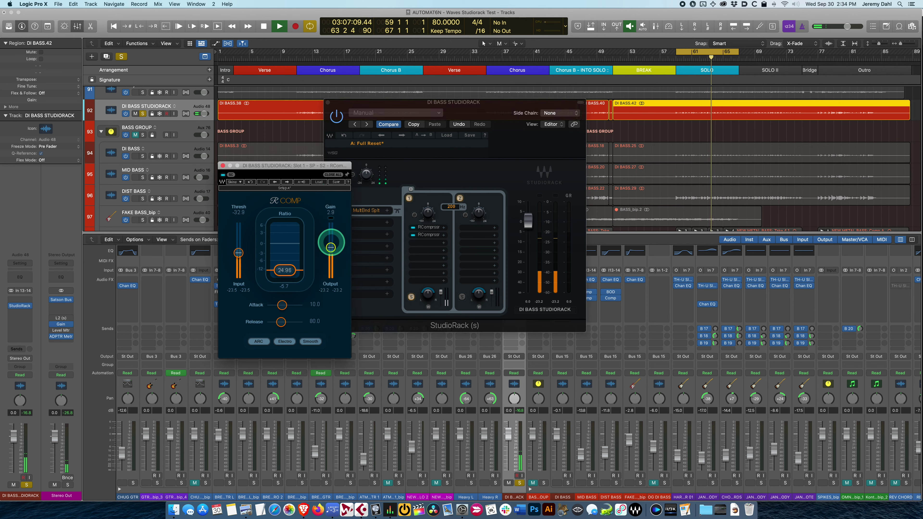
click(223, 165)
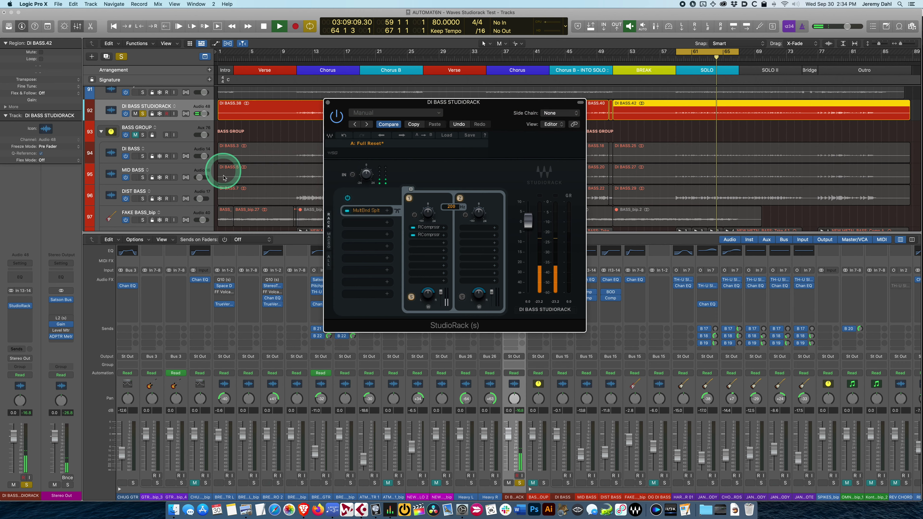
Step: Switch the solo from the low band to the high band and copy the ratio-3 RCompressor into the high band's first slot
click(411, 297)
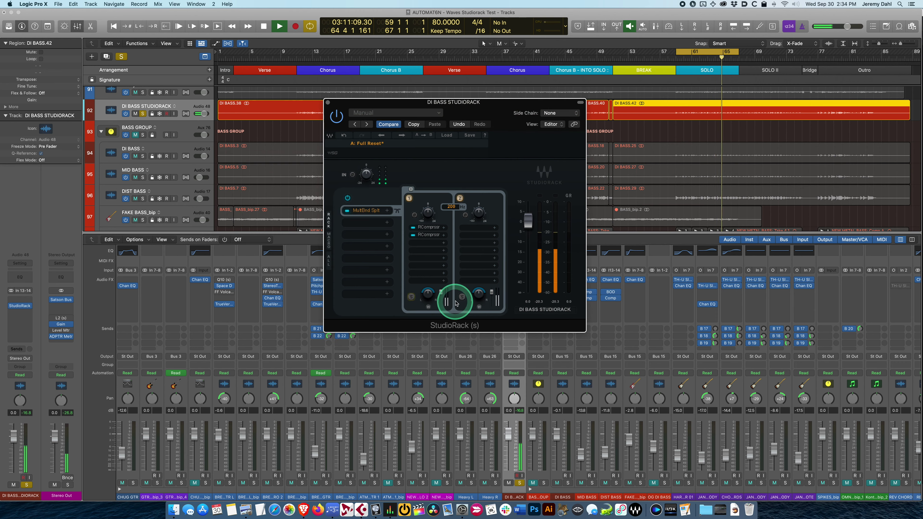
click(461, 297)
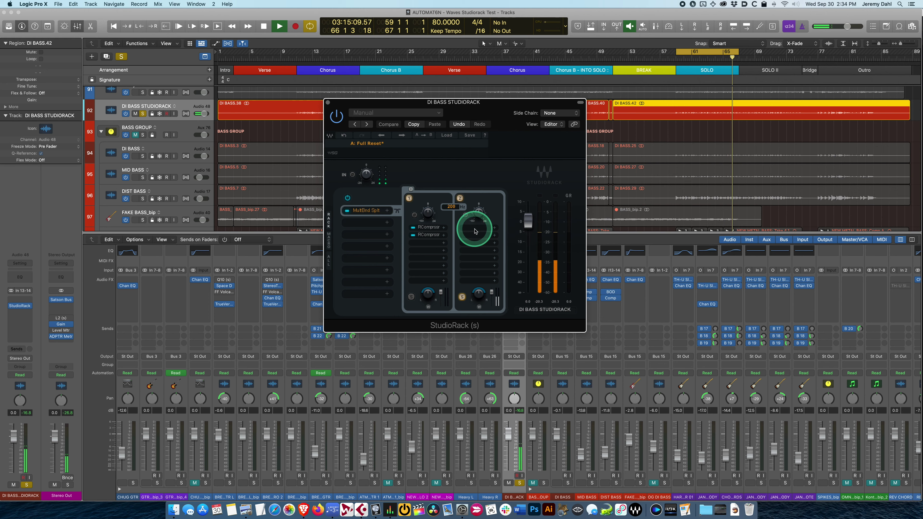
mouse_move(475, 231)
mouse_down()
mouse_move(428, 229)
mouse_move(472, 230)
mouse_up()
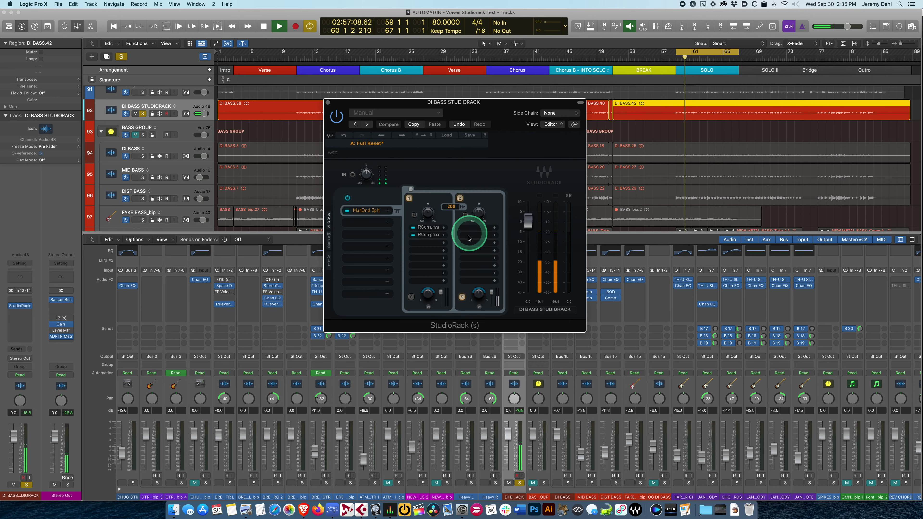
double_click(476, 231)
drag(457, 168, 648, 164)
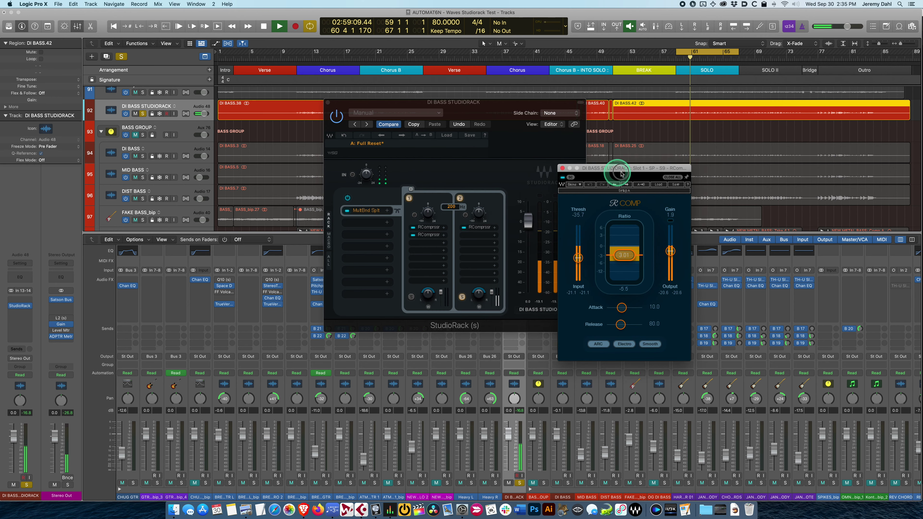
Step: Set the threshold of the high band's first RCompressor to about -33.9 and close its window
click(606, 248)
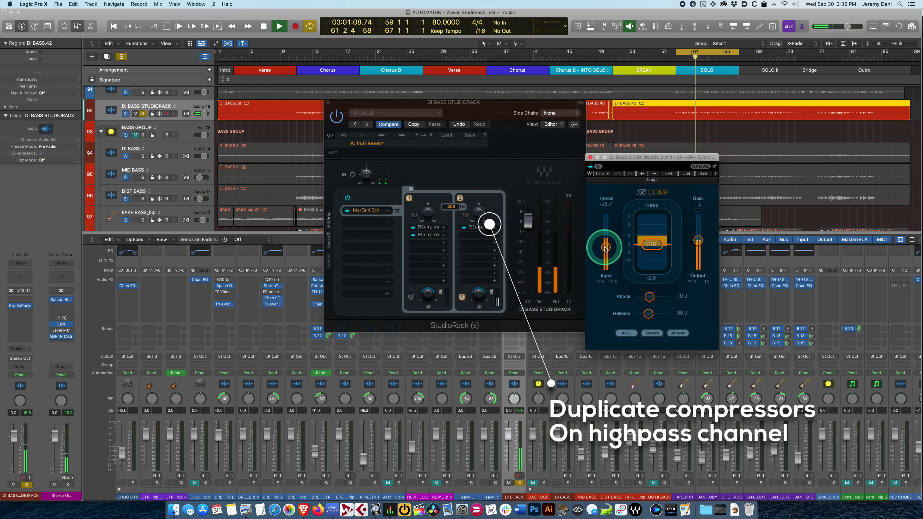
drag(606, 248, 606, 246)
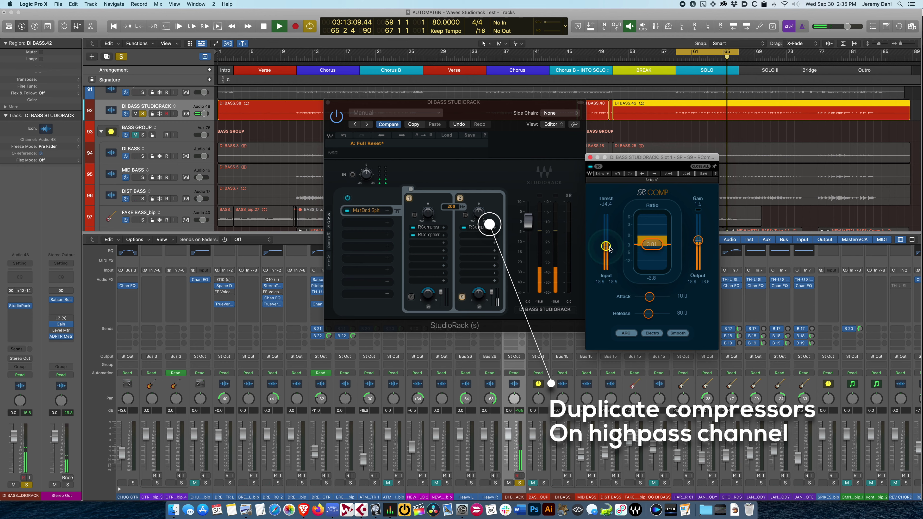
drag(607, 247, 606, 244)
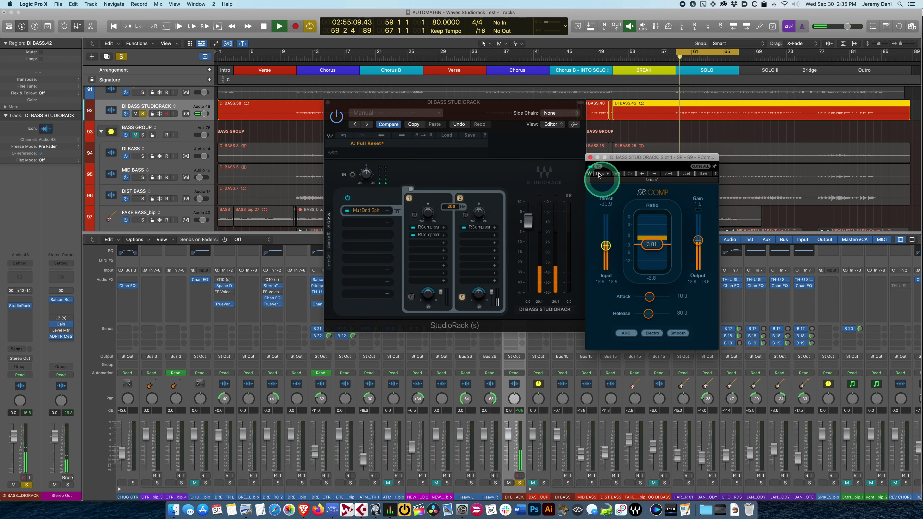
click(590, 157)
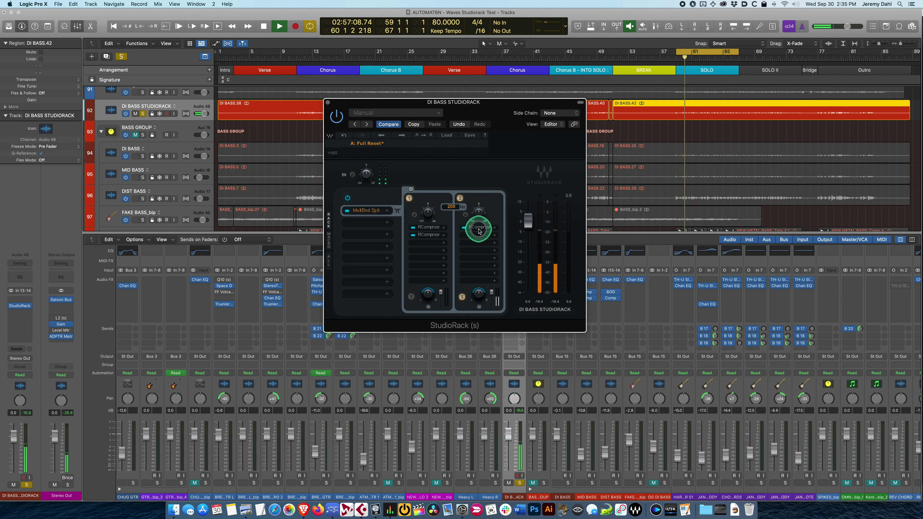
Step: Duplicate the RCompressor into the high band's second slot and set the copy's ratio to about 24.98
click(479, 232)
click(479, 233)
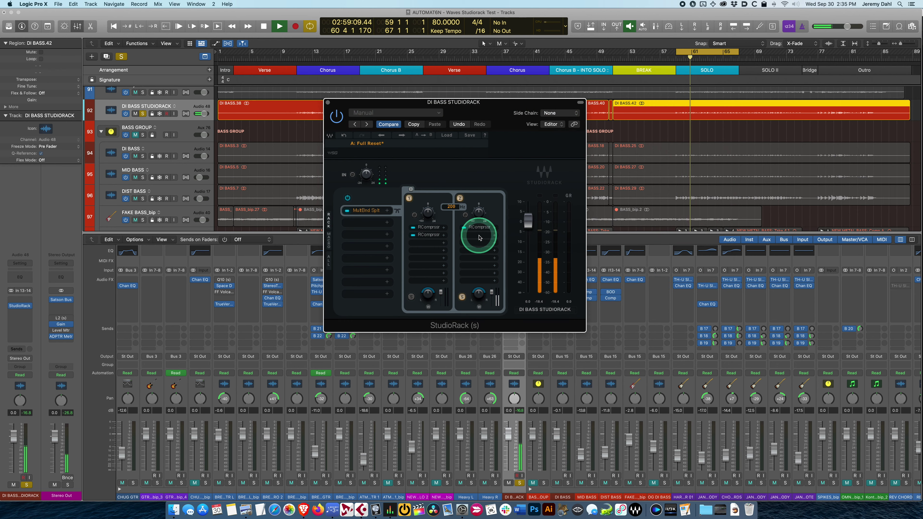
click(467, 255)
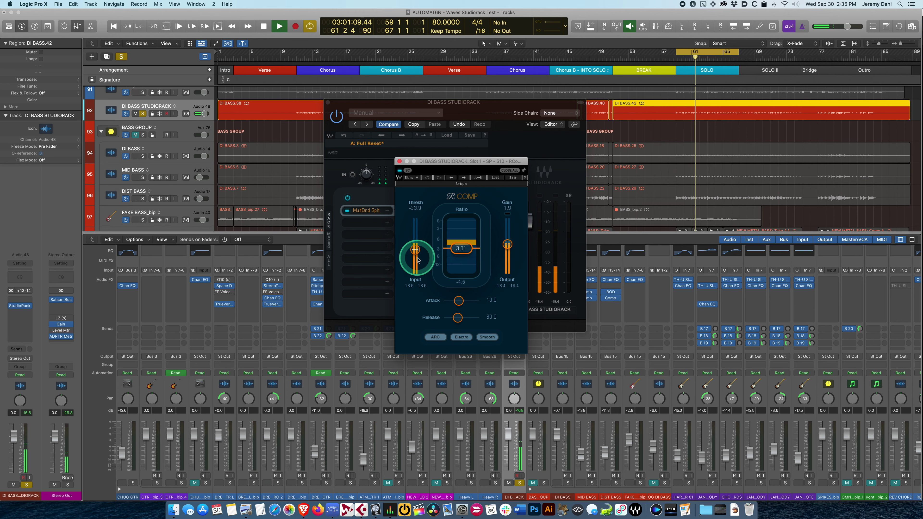
click(460, 248)
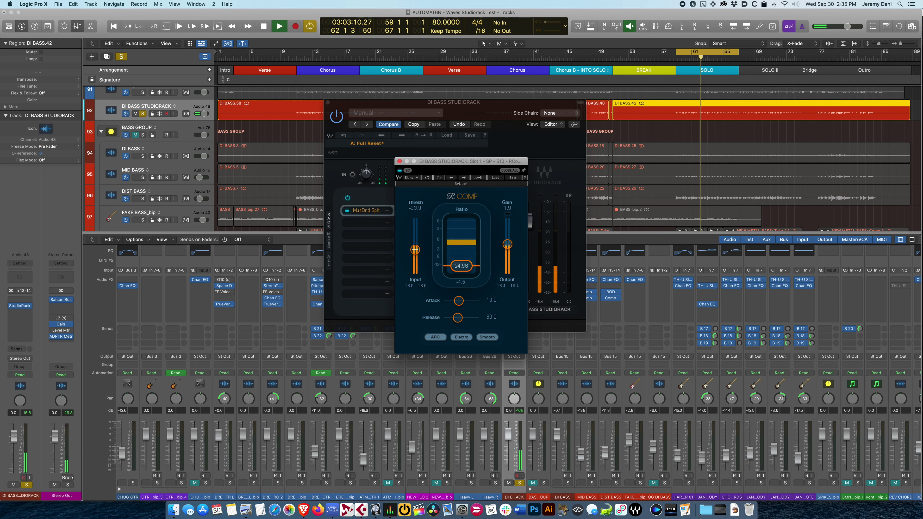
Step: Set the high band's second RCompressor to a threshold of about -32.8 and a gain of about 2.6, and close its window
click(416, 250)
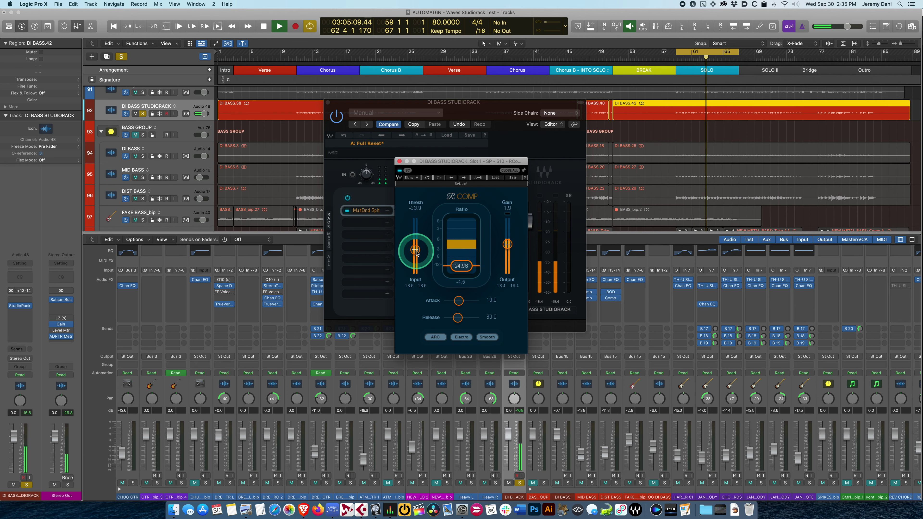
drag(416, 251, 415, 248)
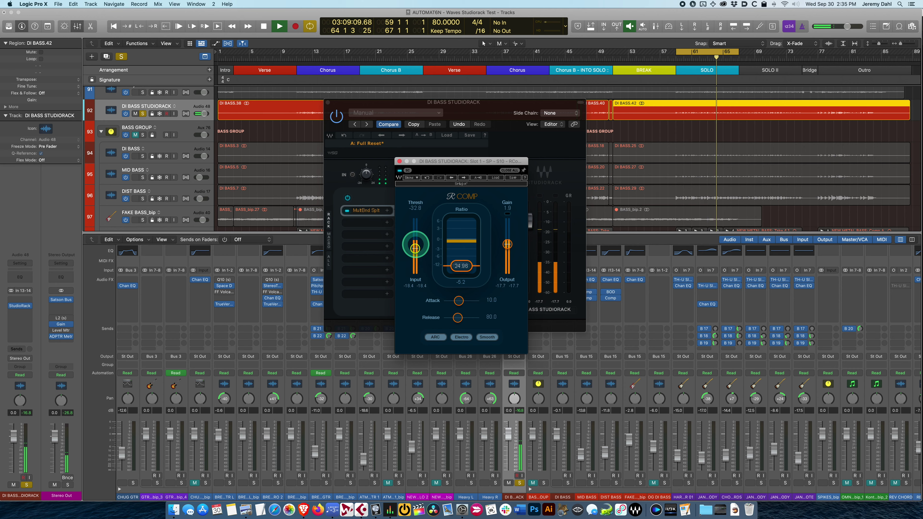
click(507, 246)
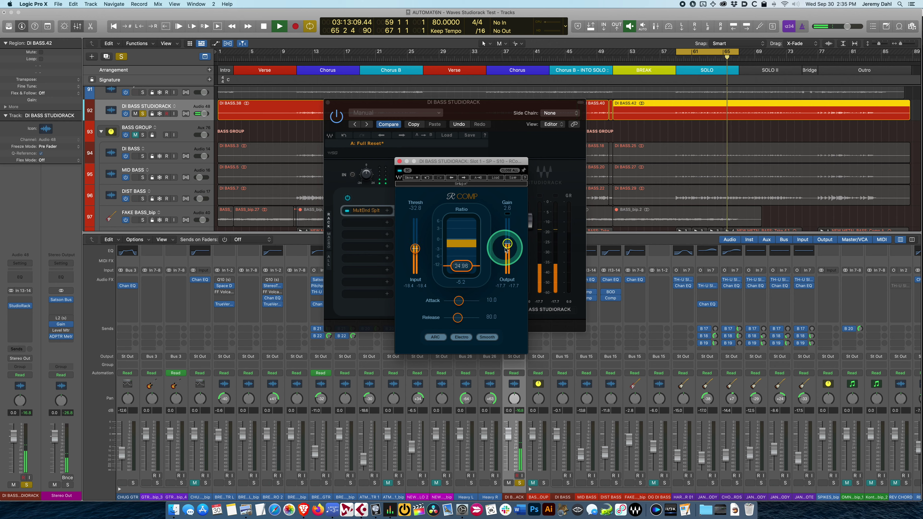
click(399, 161)
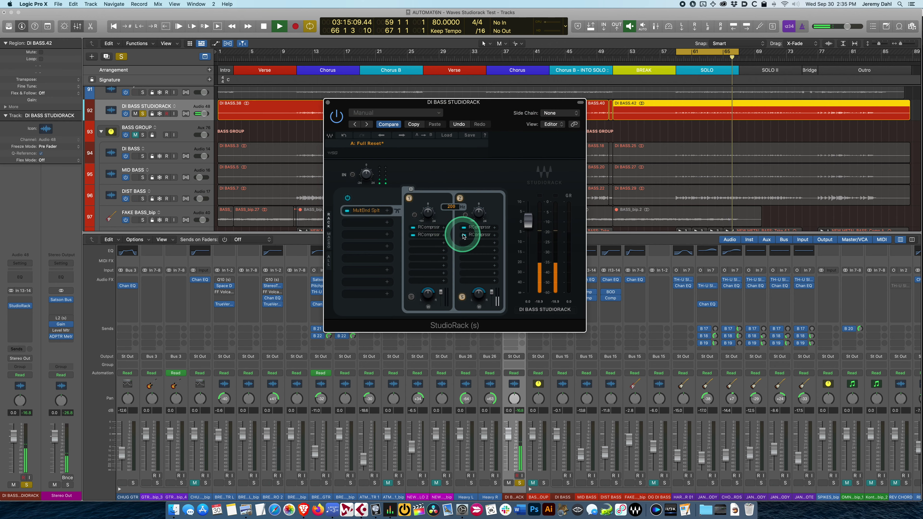
Step: Compare the soloed high band with both its RCompressors bypassed and re-enabled, and with the whole StudioRack bypassed and re-enabled
click(464, 236)
click(464, 227)
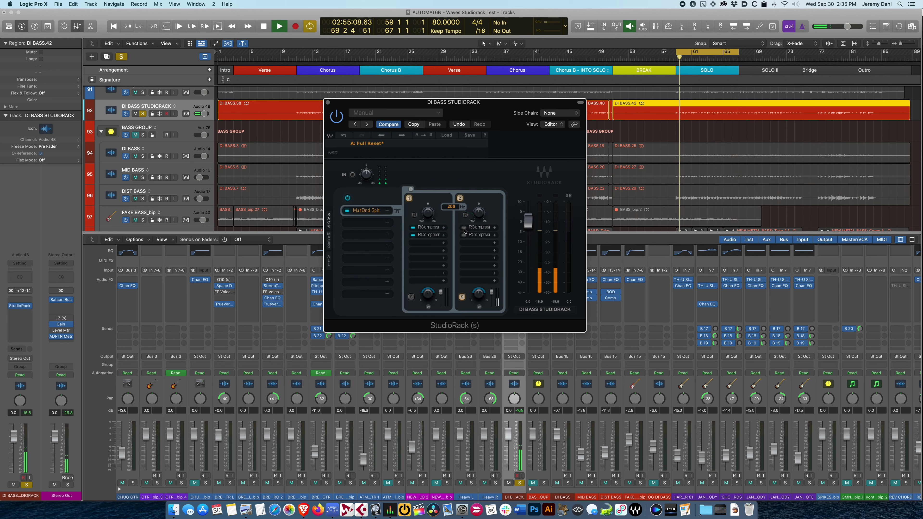
click(464, 227)
click(464, 235)
click(433, 259)
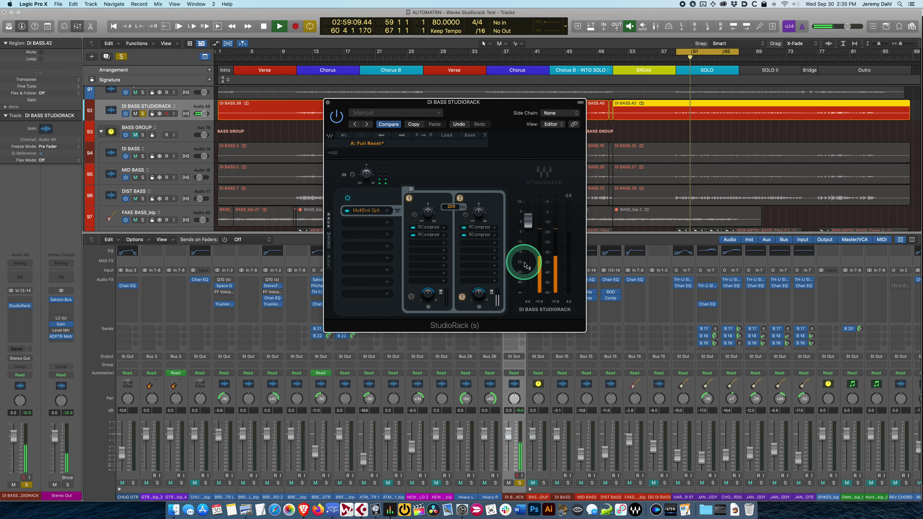
drag(526, 267, 340, 123)
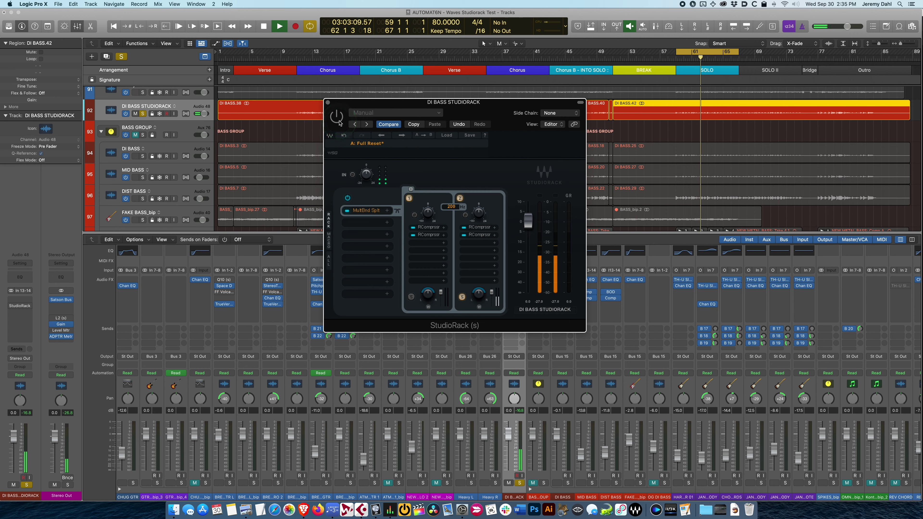
click(339, 122)
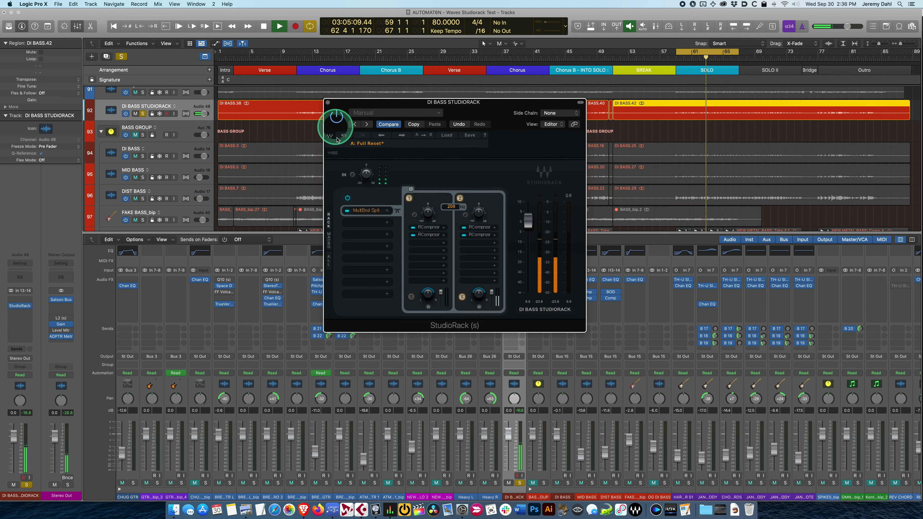
Step: Unsolo the high band and compare the full bass sound with StudioRack bypassed and re-enabled
mouse_move(462, 299)
mouse_down()
mouse_move(536, 309)
mouse_move(587, 295)
mouse_move(573, 306)
mouse_up()
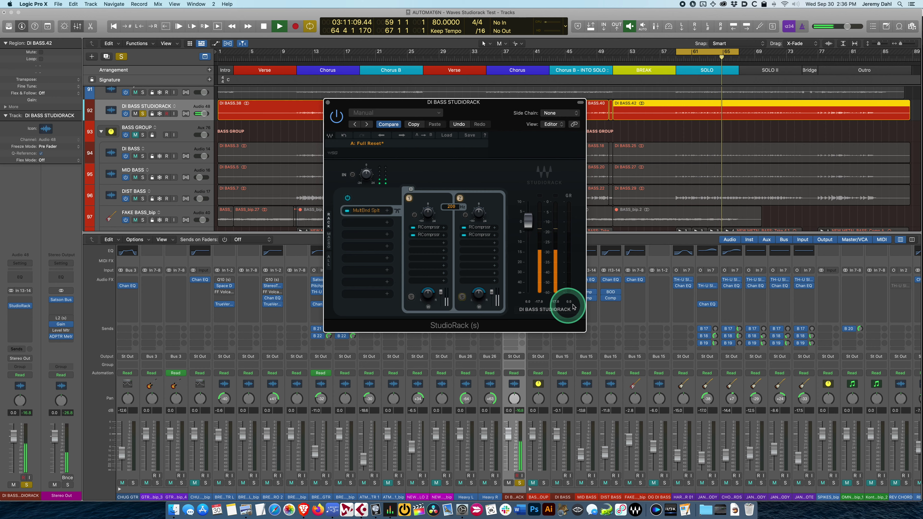
click(341, 123)
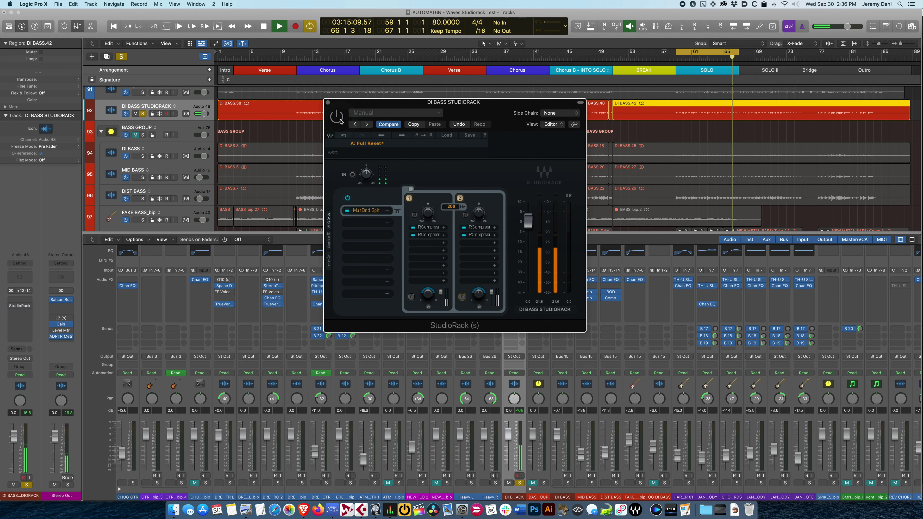
click(341, 122)
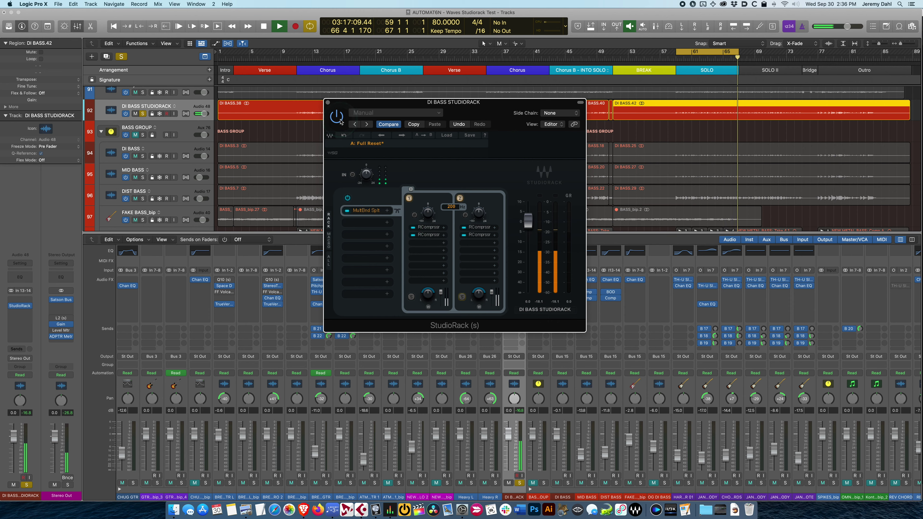
drag(443, 236, 426, 237)
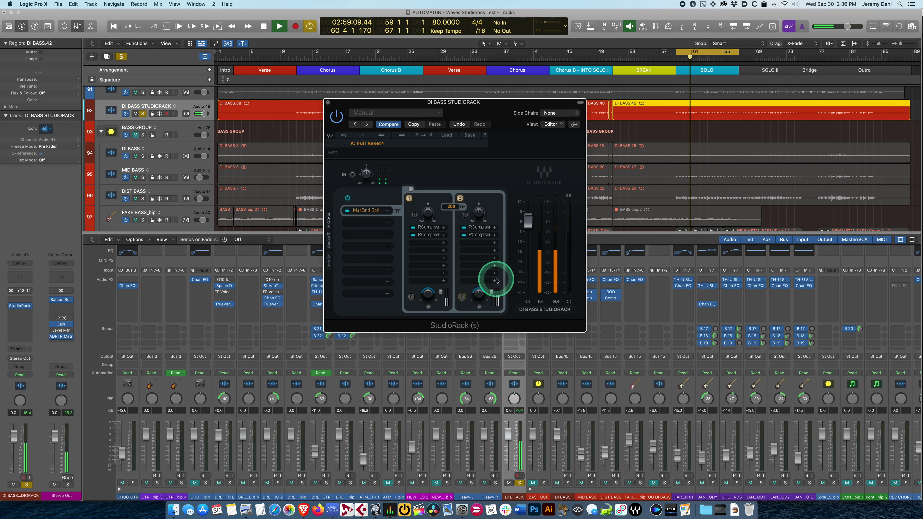
drag(497, 280, 532, 277)
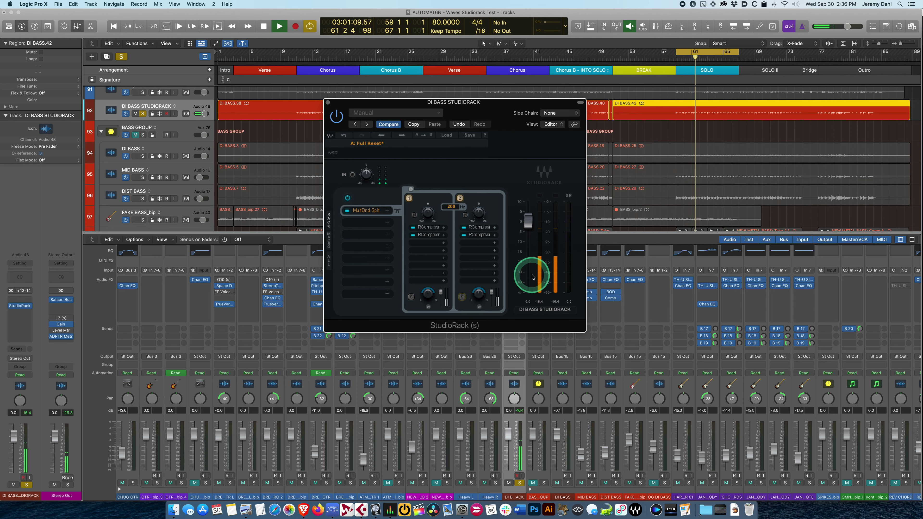
Step: Move the high band's two RCompressors down one slot and insert a Parallel Split in the freed first slot
mouse_move(538, 268)
mouse_down()
mouse_move(577, 268)
mouse_move(583, 260)
mouse_move(480, 252)
mouse_move(479, 239)
mouse_up()
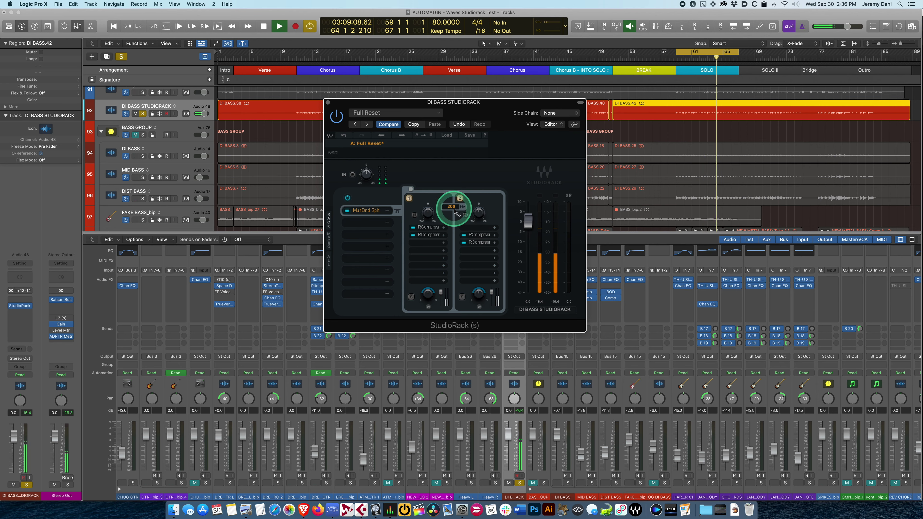
click(479, 228)
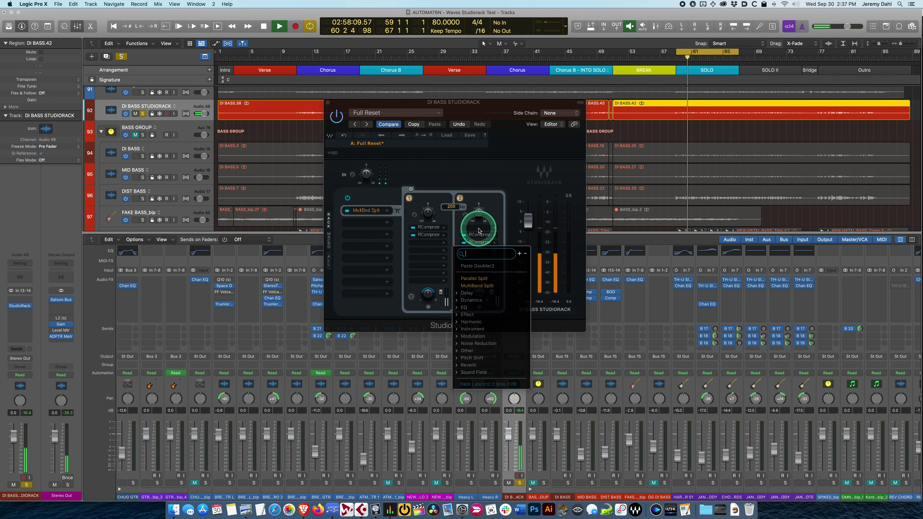
click(490, 279)
drag(477, 181, 605, 186)
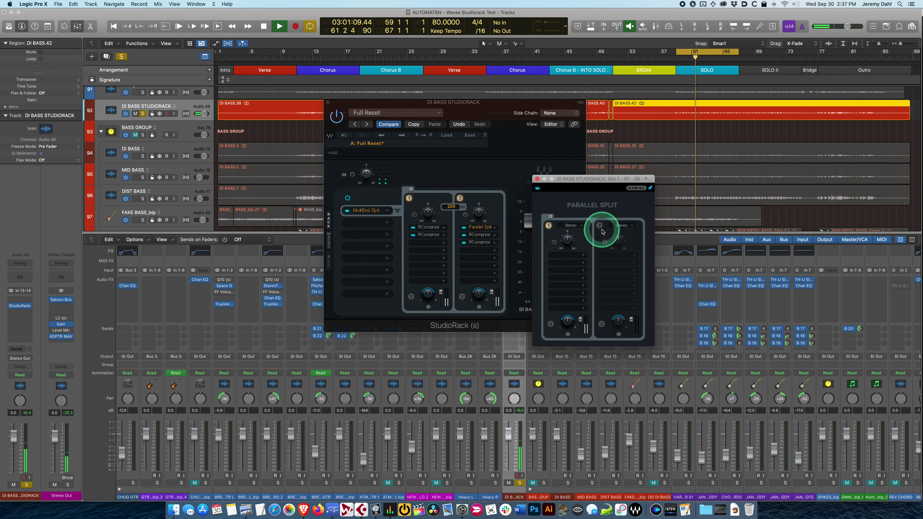
Step: Enable the second parallel chain in the high band's Parallel Split
click(569, 255)
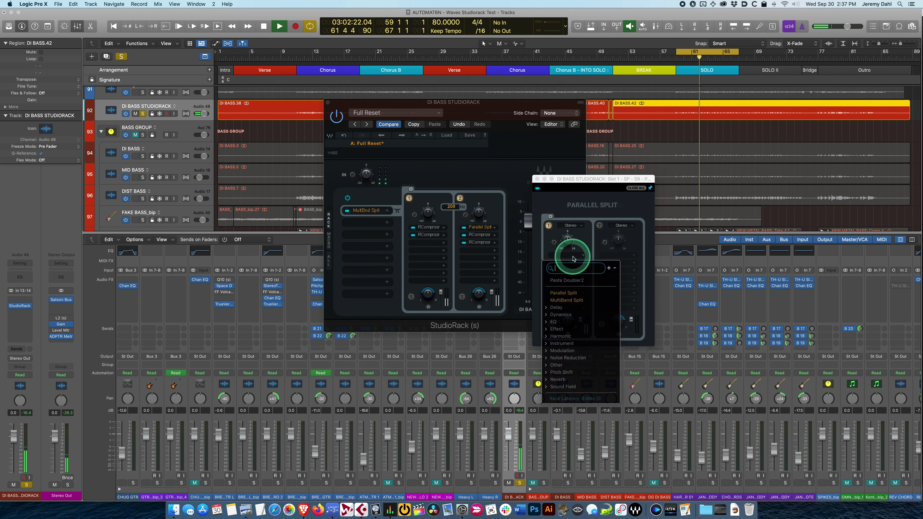
click(590, 248)
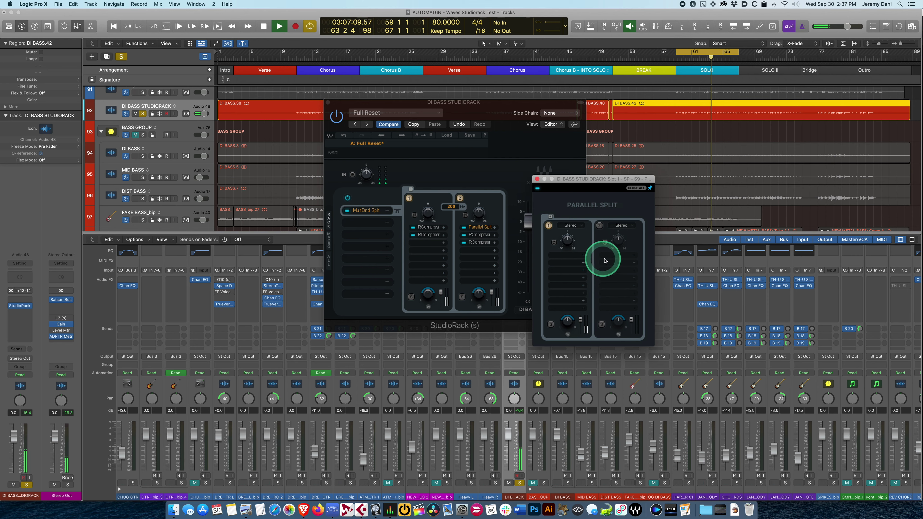
click(598, 227)
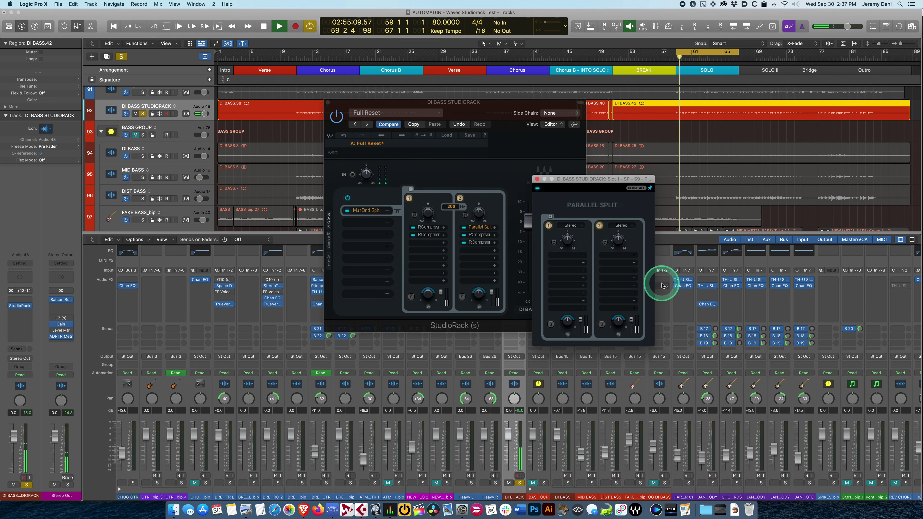
Step: Insert the OverDrive Stomp in the first slot of the Parallel Split's second chain and raise its drive
click(612, 255)
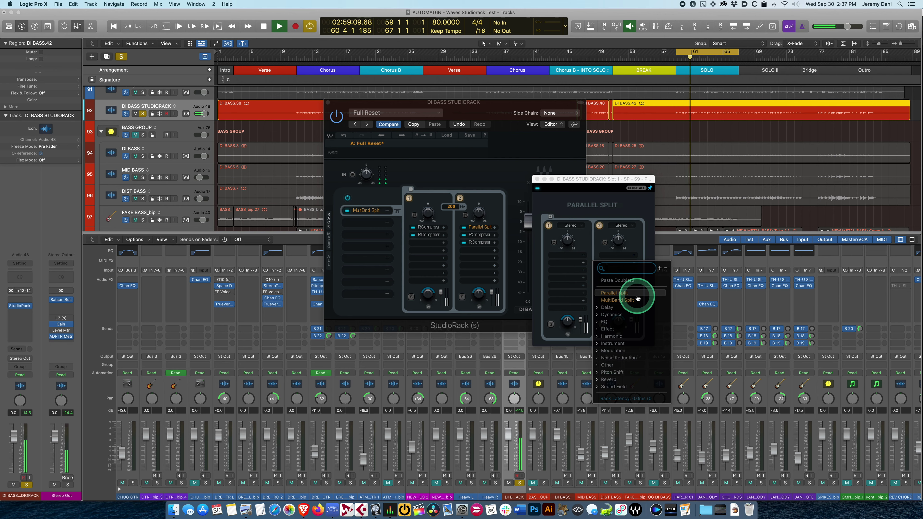
click(633, 274)
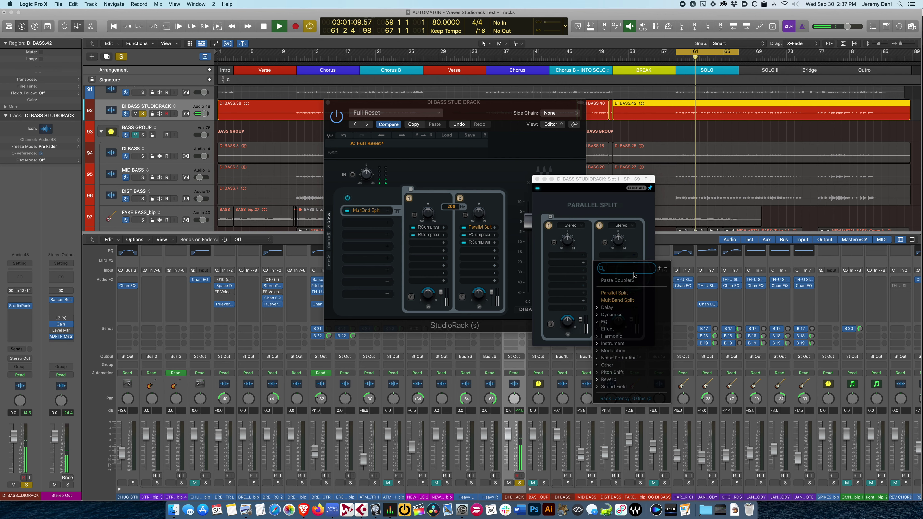
text(over)
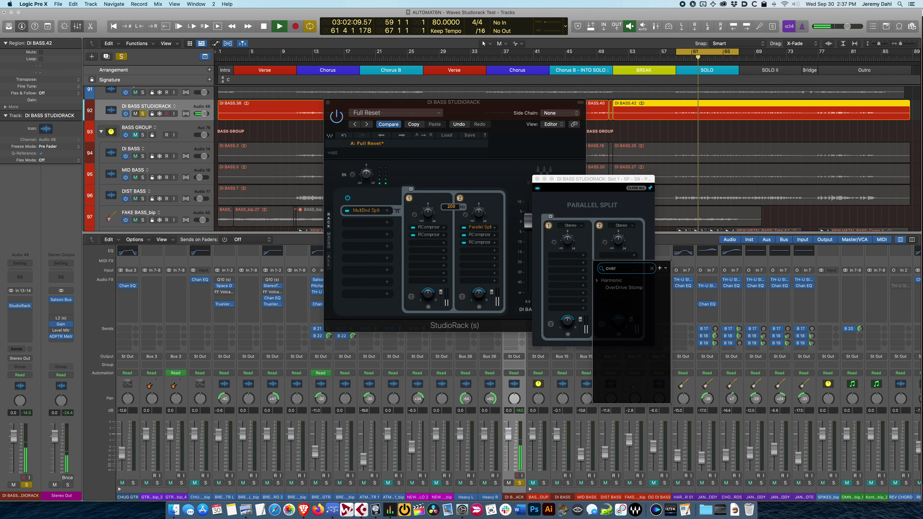
click(623, 287)
drag(449, 243, 450, 190)
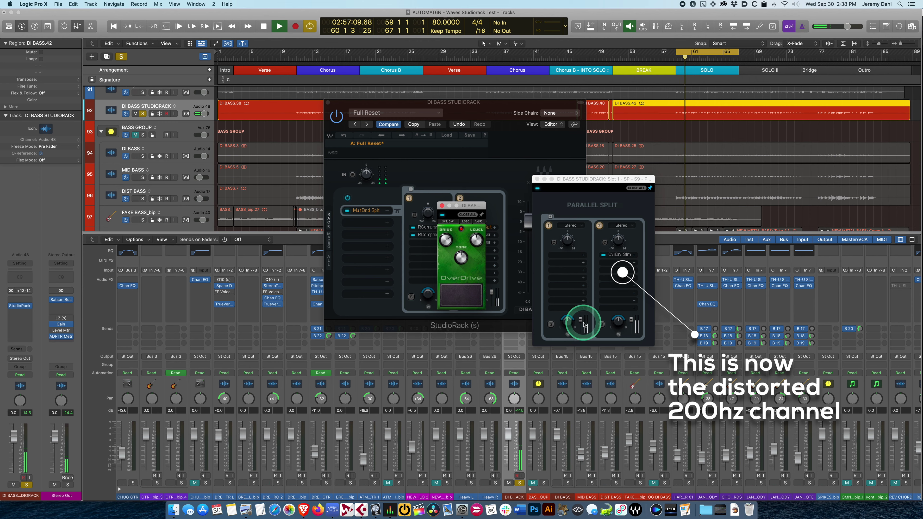
Step: Compare the overdriven and clean chains of the Parallel Split by lowering and raising their output levels in turn
drag(581, 320, 543, 414)
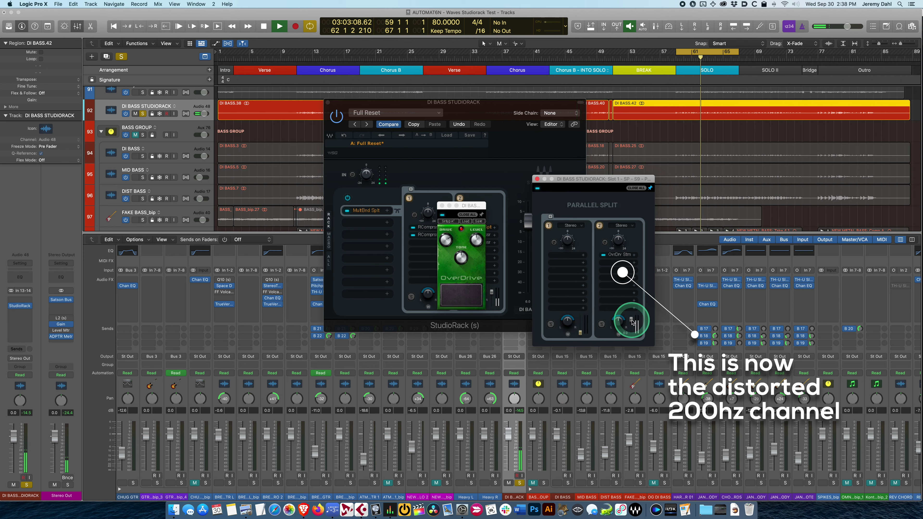
drag(632, 321, 623, 353)
drag(580, 333, 587, 255)
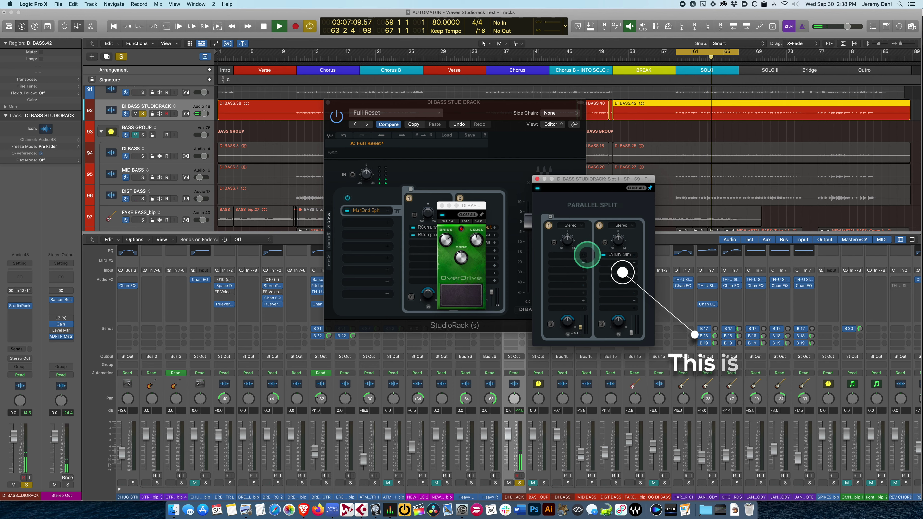
click(581, 328)
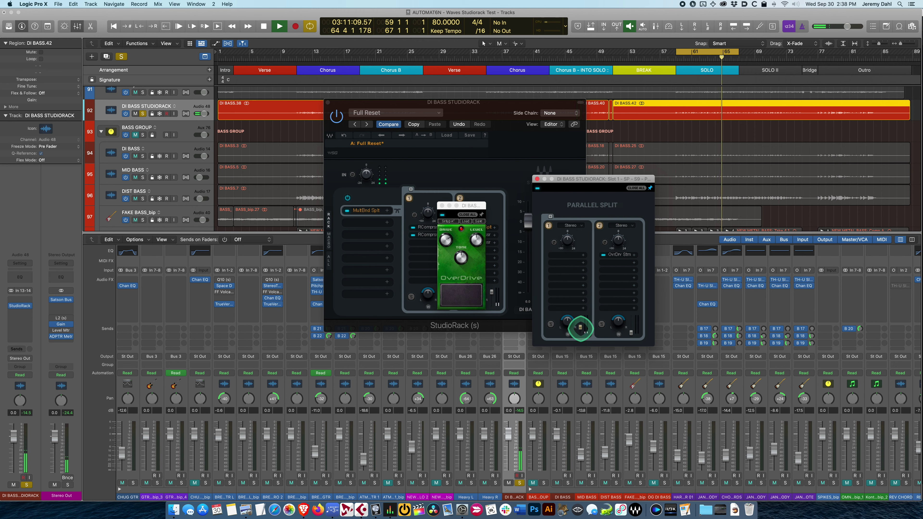
drag(580, 318, 582, 302)
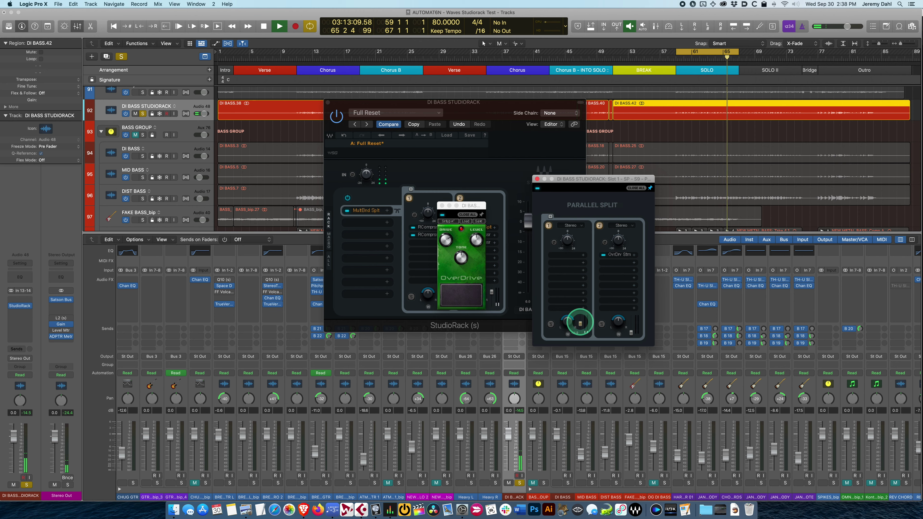
click(582, 318)
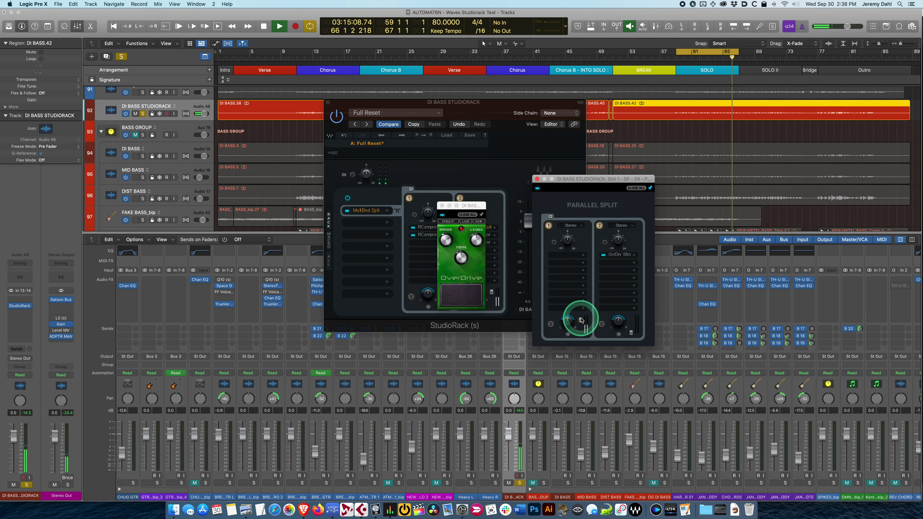
mouse_move(578, 336)
mouse_down()
mouse_move(575, 365)
mouse_move(569, 336)
mouse_up()
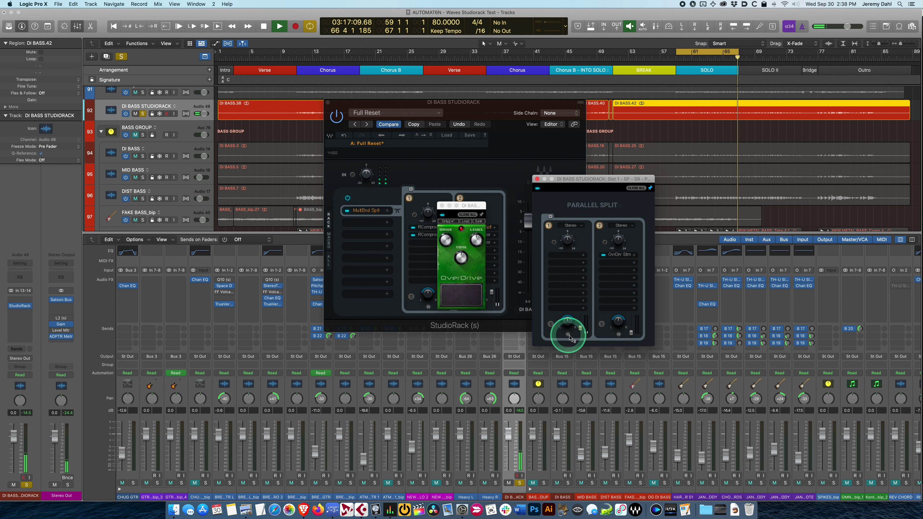
Step: Balance the Parallel Split with the clean chain set below the overdriven chain, and close its window
alt+click(581, 328)
alt+click(631, 332)
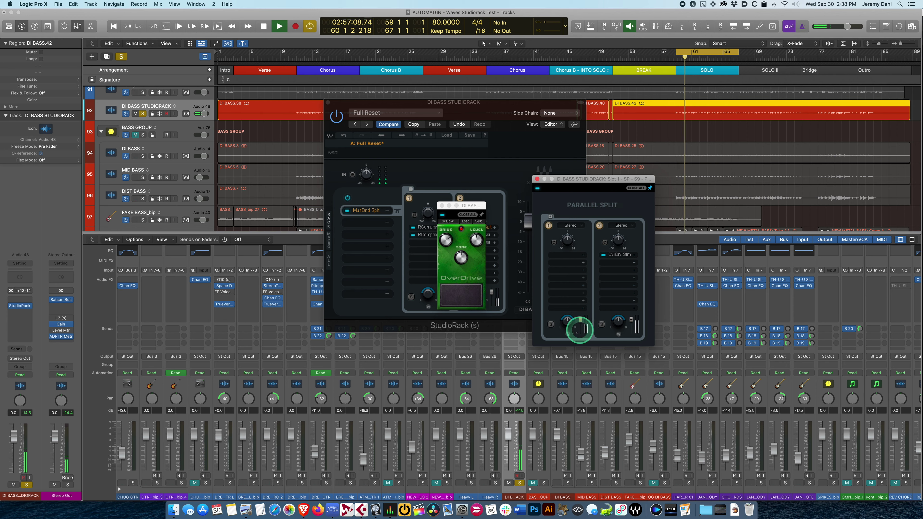
drag(581, 319, 580, 324)
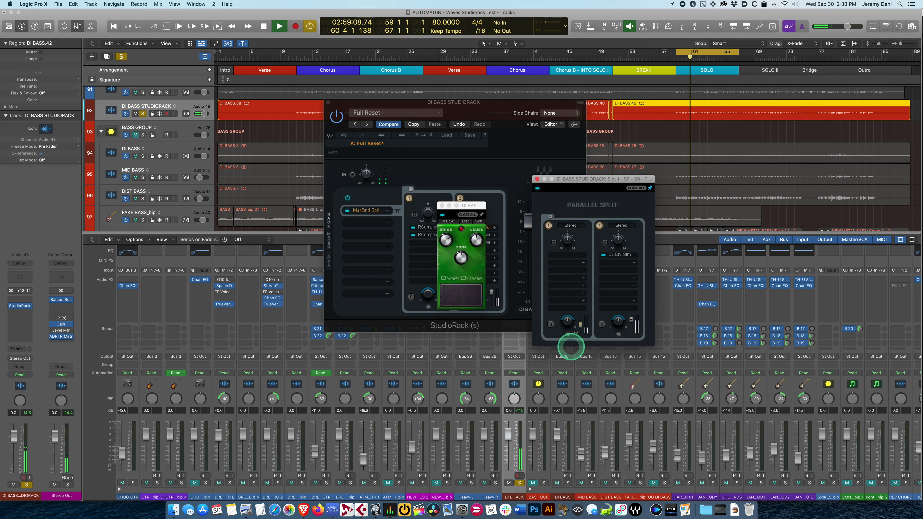
click(628, 320)
click(581, 329)
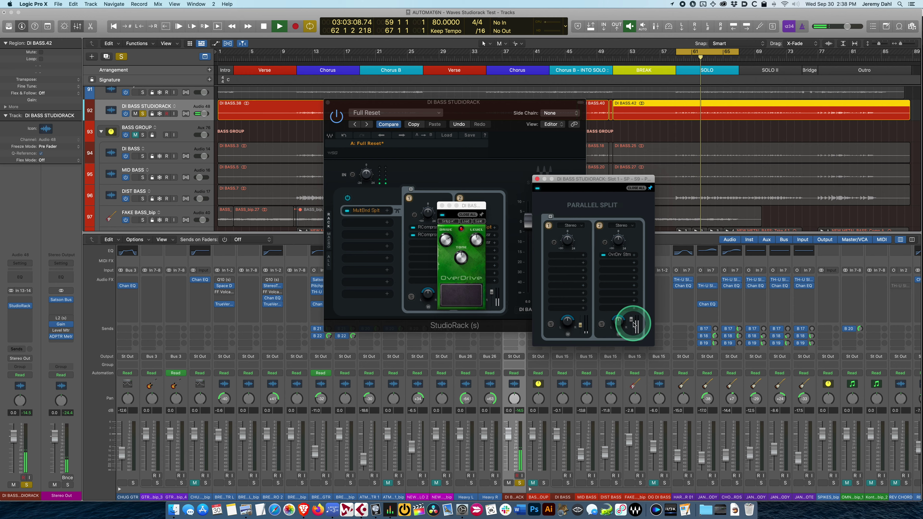
drag(632, 322, 618, 337)
click(537, 178)
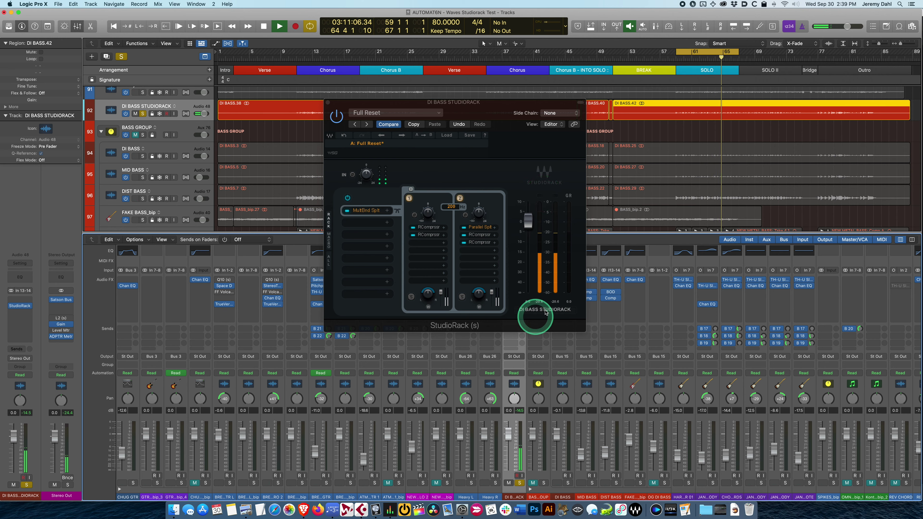
Step: Reopen the high band's Parallel Split and keep its window pinned beside the StudioRack window
click(483, 230)
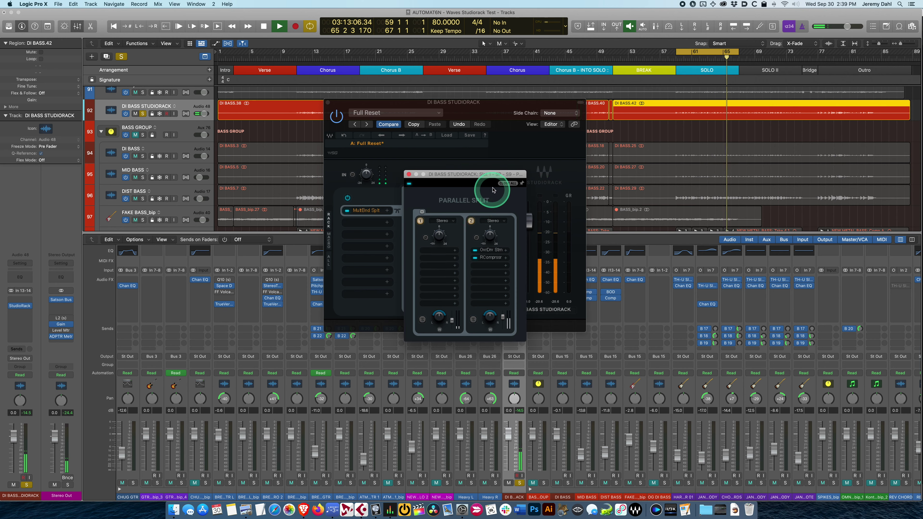
drag(480, 179, 551, 174)
drag(583, 314, 523, 330)
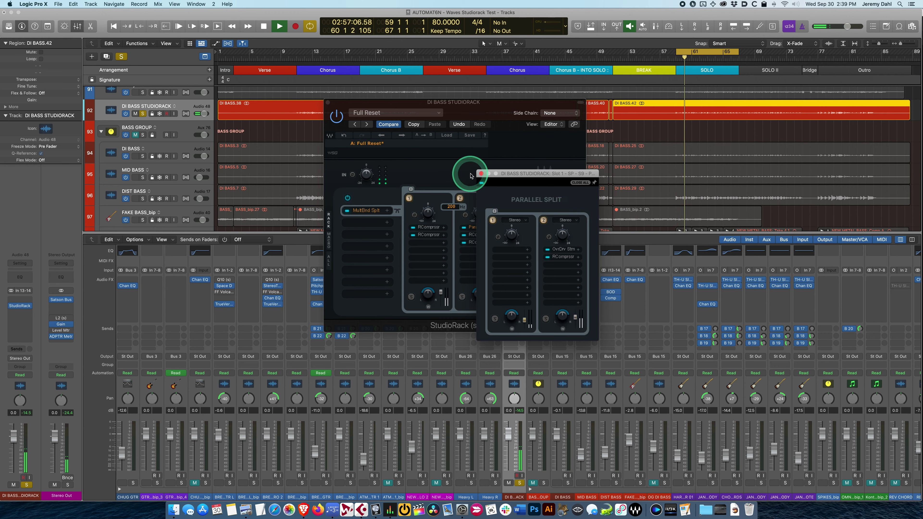
drag(539, 173, 680, 177)
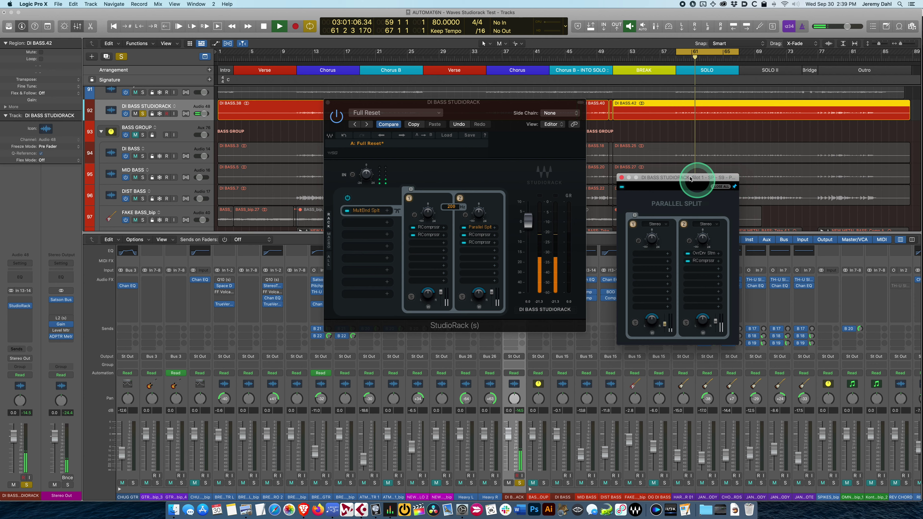
drag(696, 178, 729, 135)
click(509, 158)
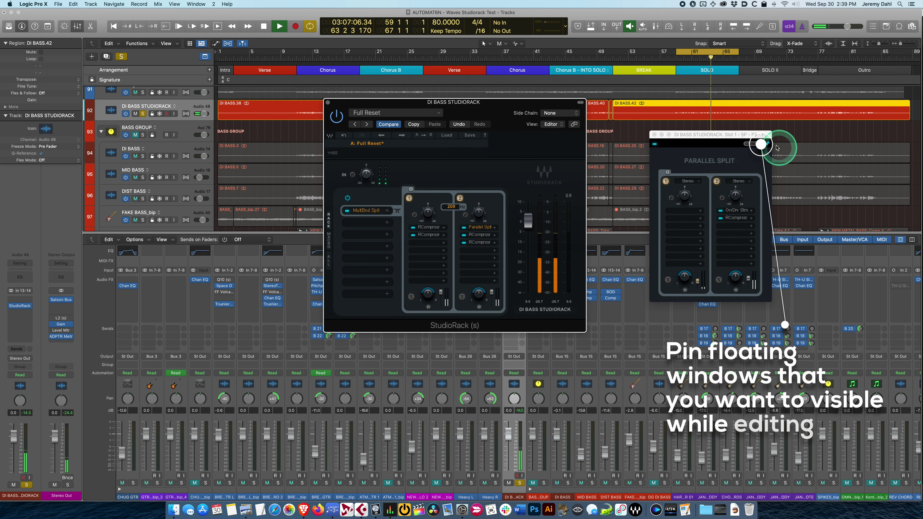
click(700, 135)
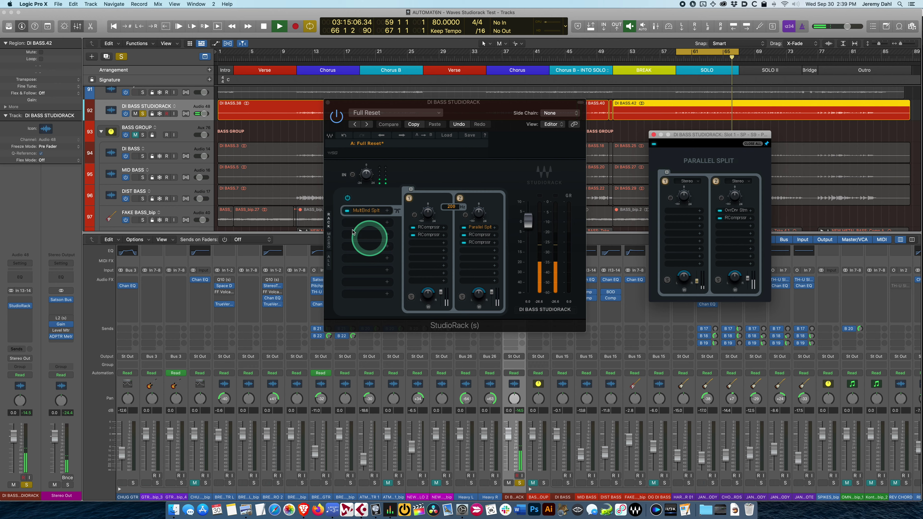
Step: Insert the REQ 4 equalizer in the main rack's second slot, after the MultiBand Split
click(367, 224)
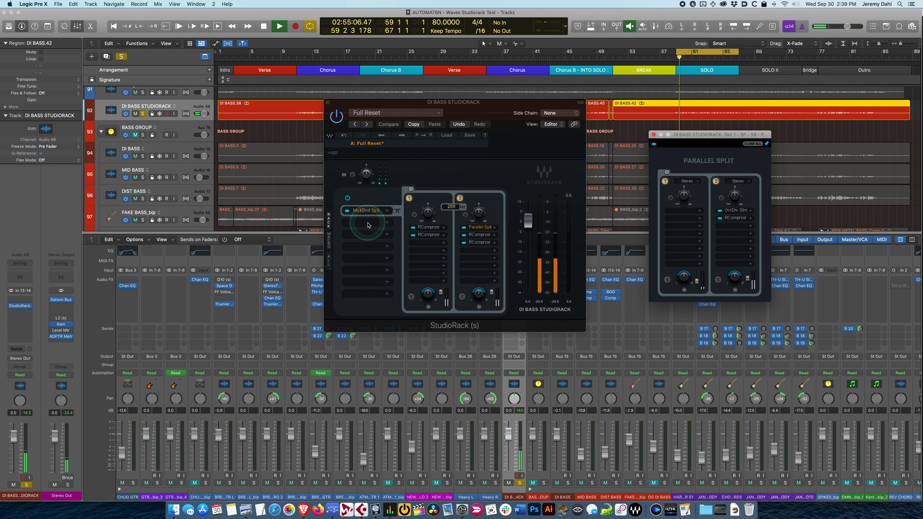
click(434, 305)
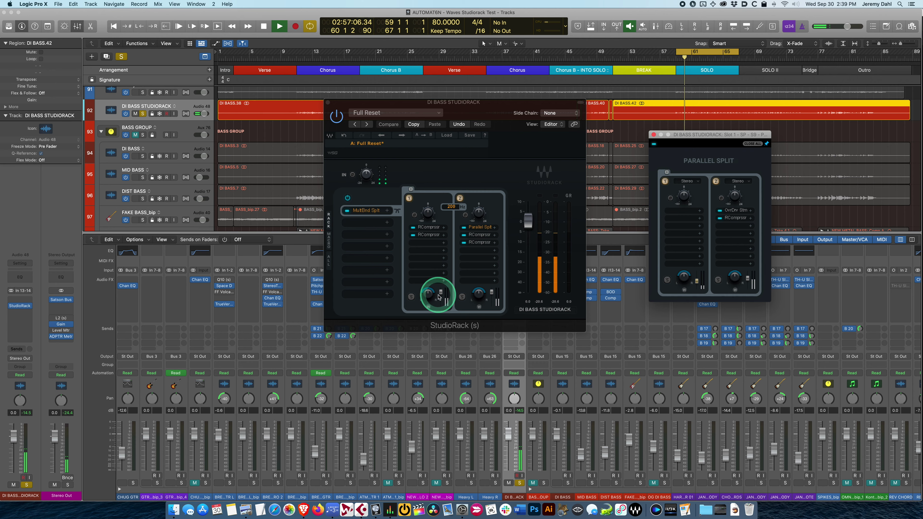
click(361, 223)
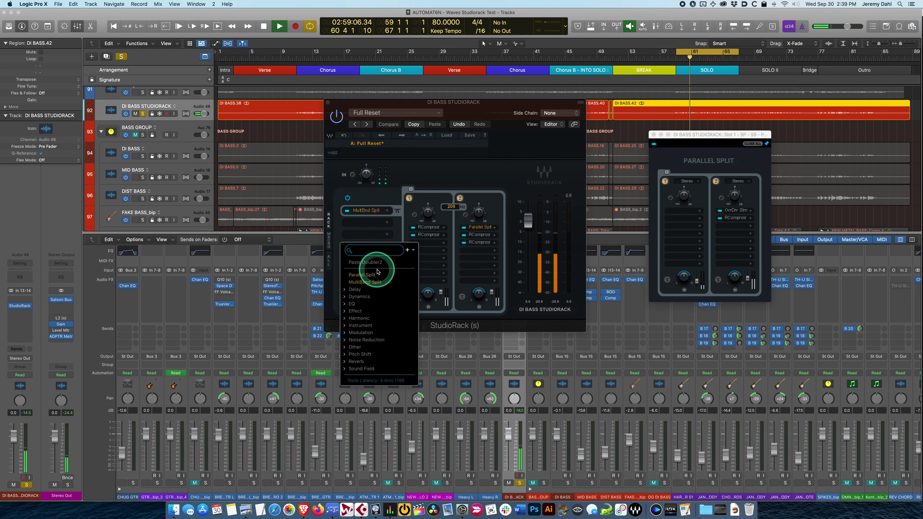
text(req)
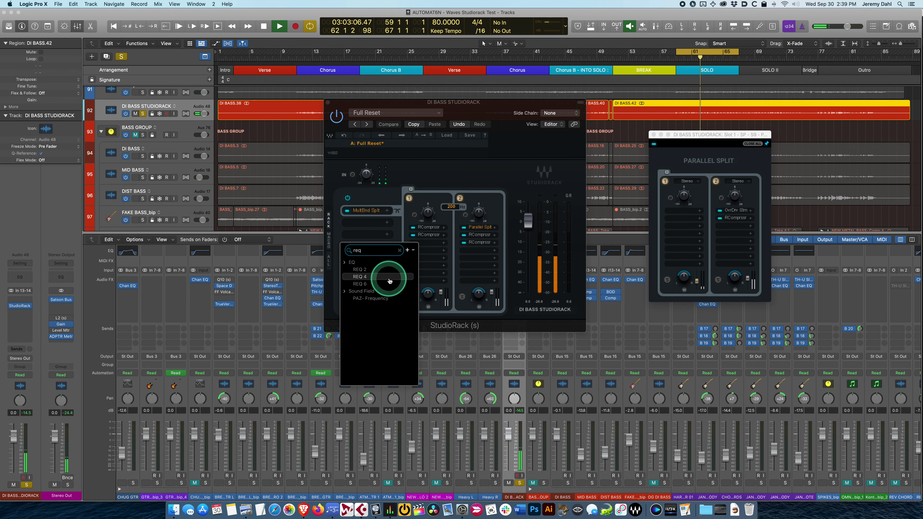
click(389, 277)
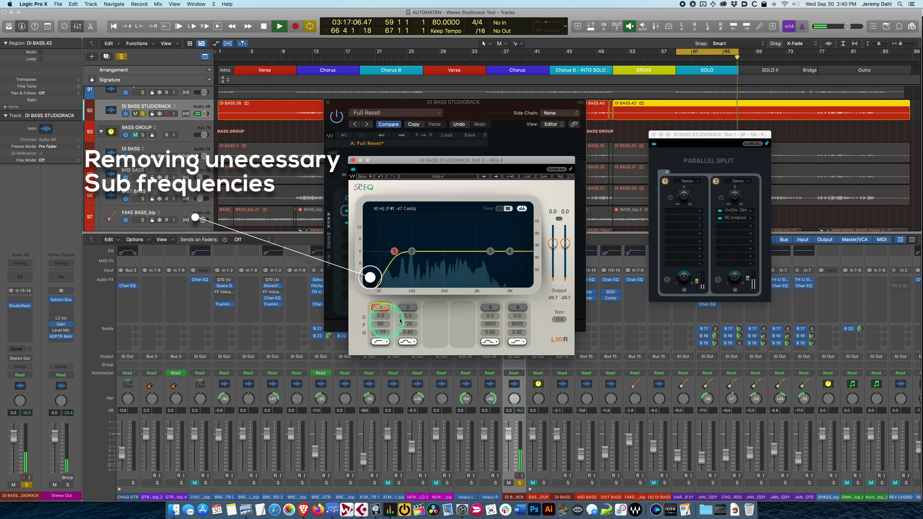
Step: Set REQ 4's band 2 to a low shelf at 100 Hz with a gain of 11.9
click(414, 342)
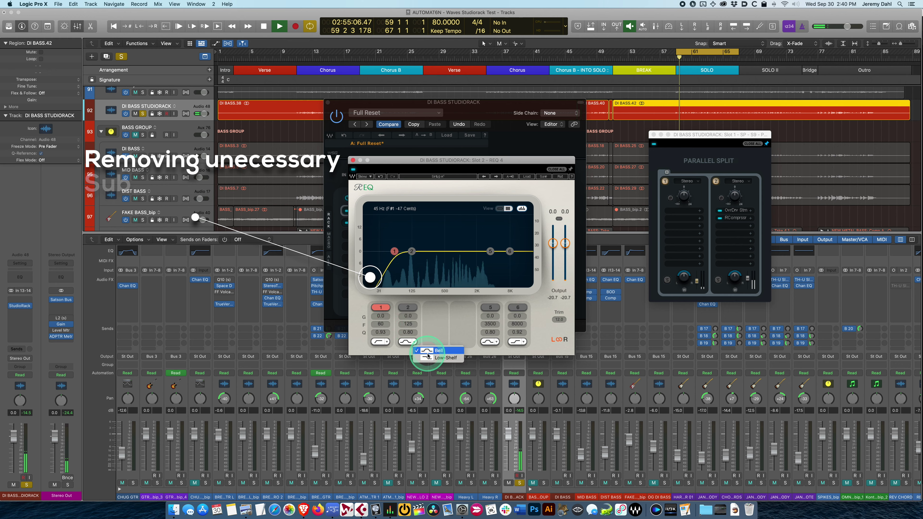
click(423, 359)
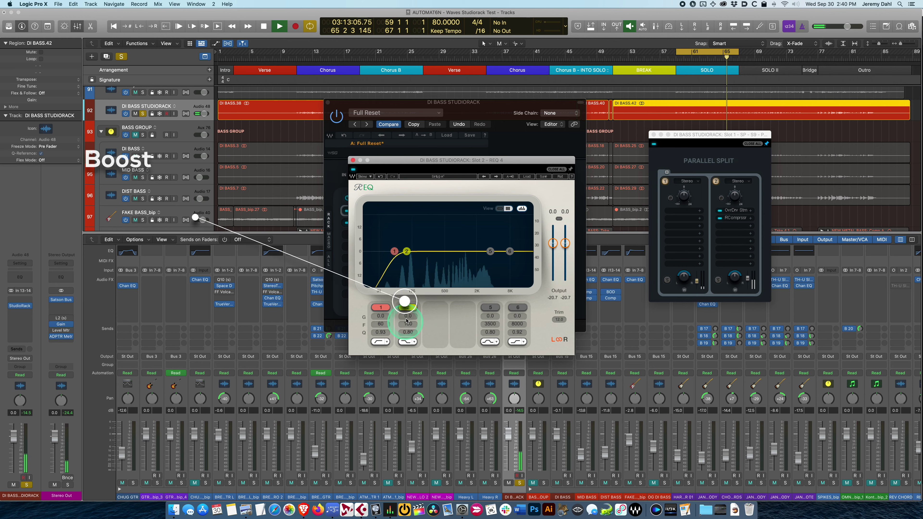
drag(408, 316, 408, 306)
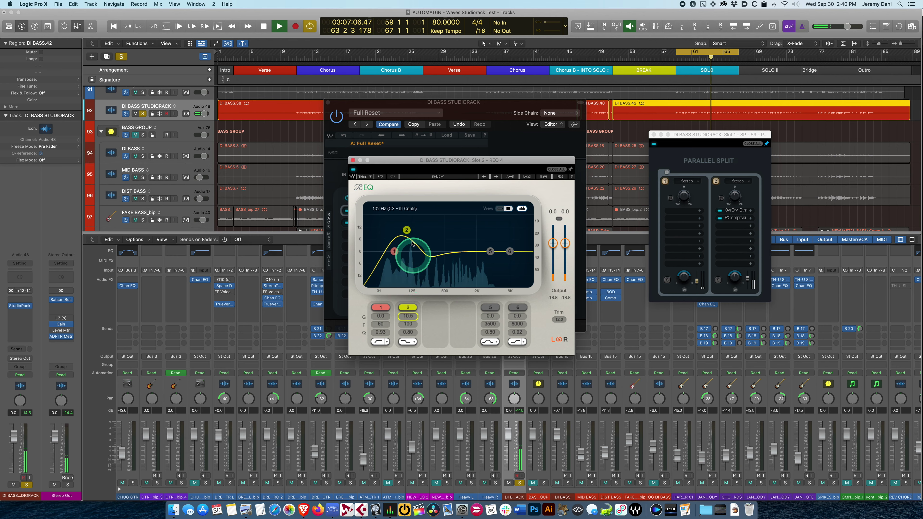
drag(407, 230, 407, 229)
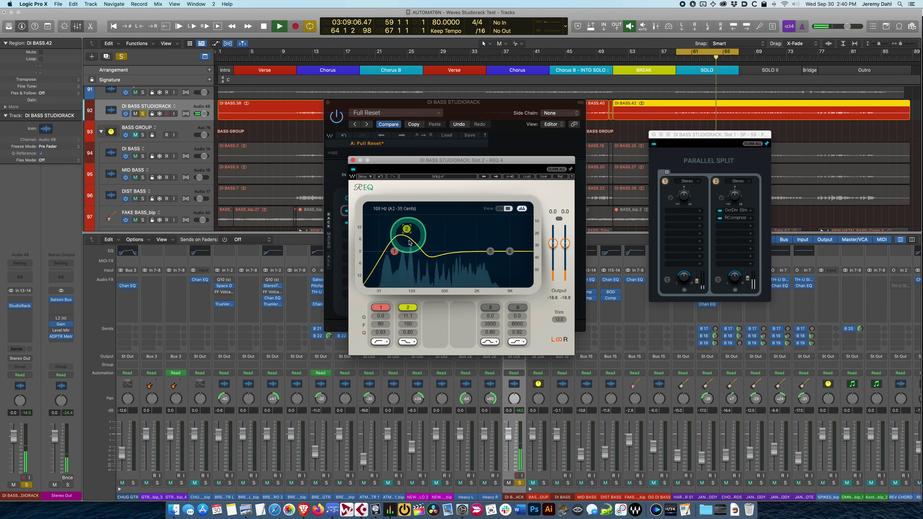
drag(409, 317, 409, 312)
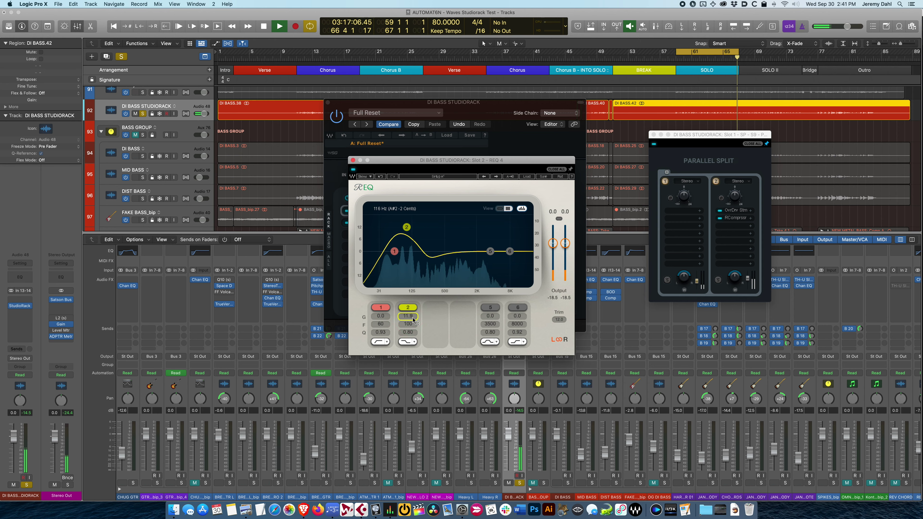
click(414, 320)
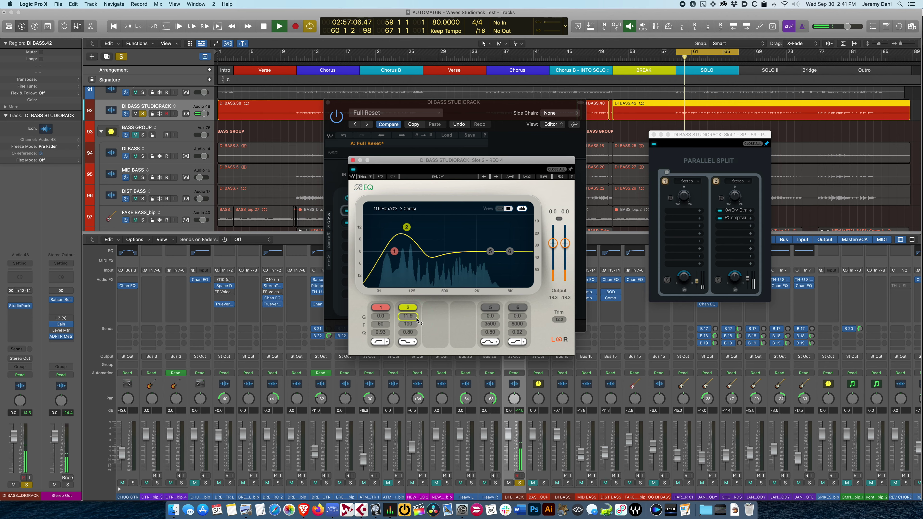
click(416, 318)
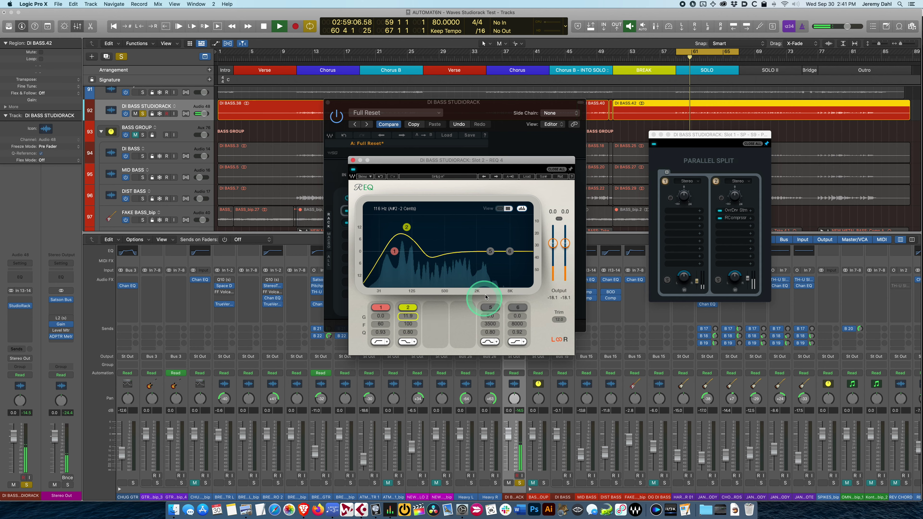
Step: Boost REQ 4's band 5 bell at about 2444 Hz with a gain of about 2.9
click(494, 296)
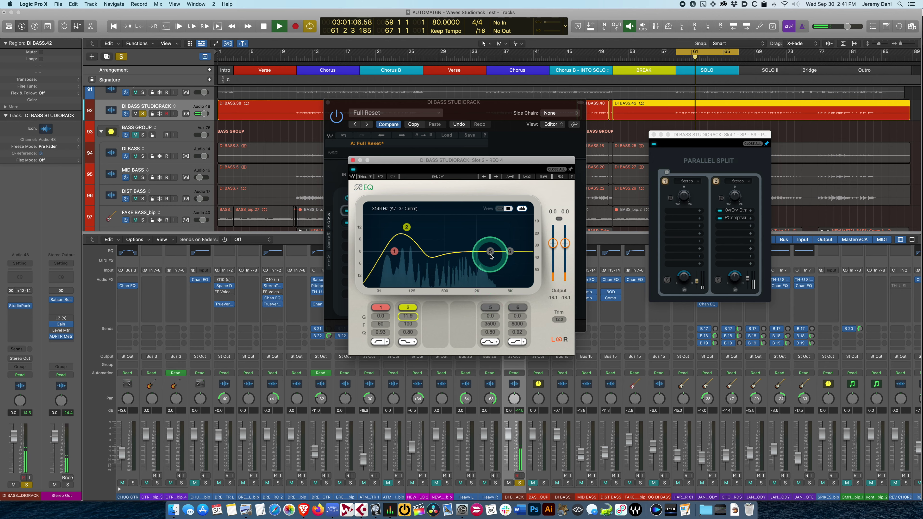
drag(491, 254, 475, 224)
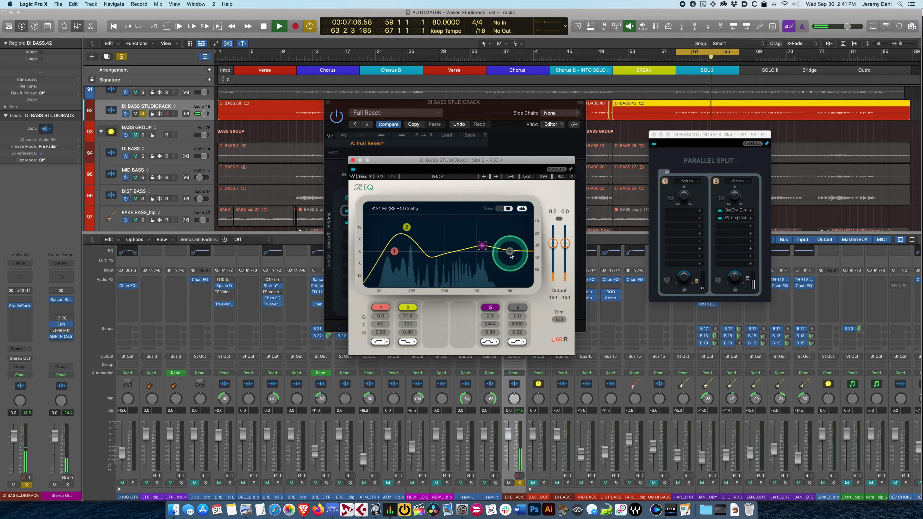
Step: Enable REQ 4's band 6 as a low-pass filter at 7000 Hz
click(527, 307)
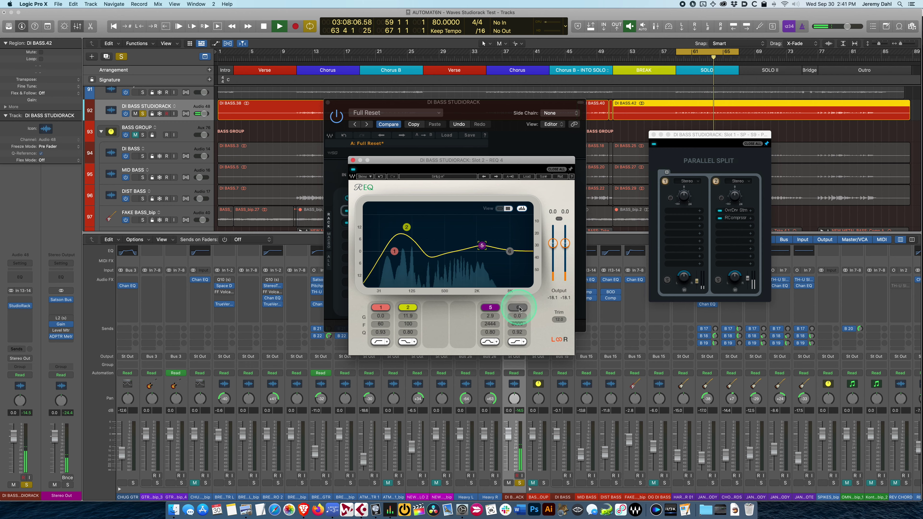
click(518, 342)
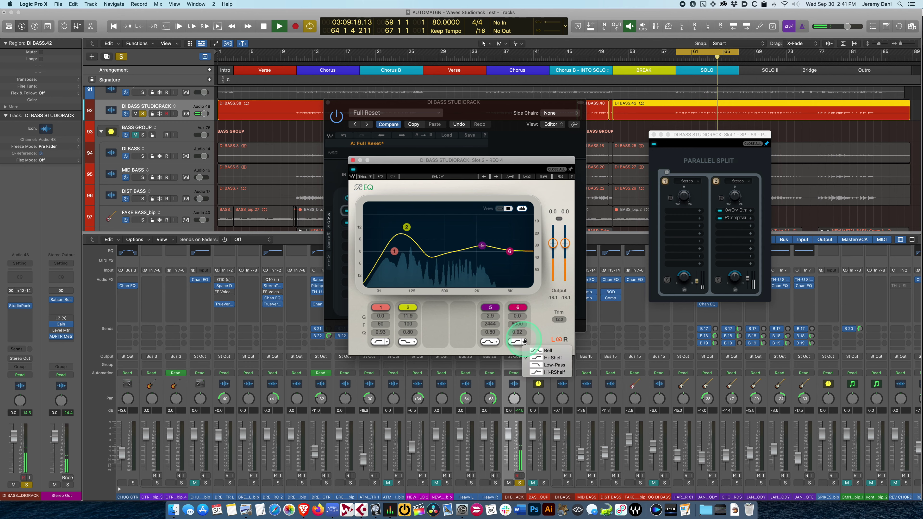
click(555, 365)
click(519, 325)
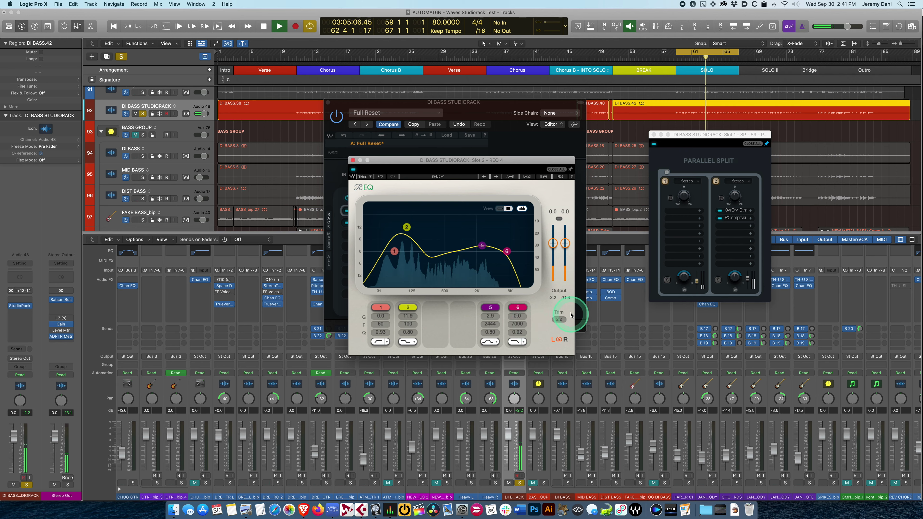
Step: Compare the sound with REQ 4 bypassed and active, set band 2's gain to 14.7, and close the equalizer window
click(354, 170)
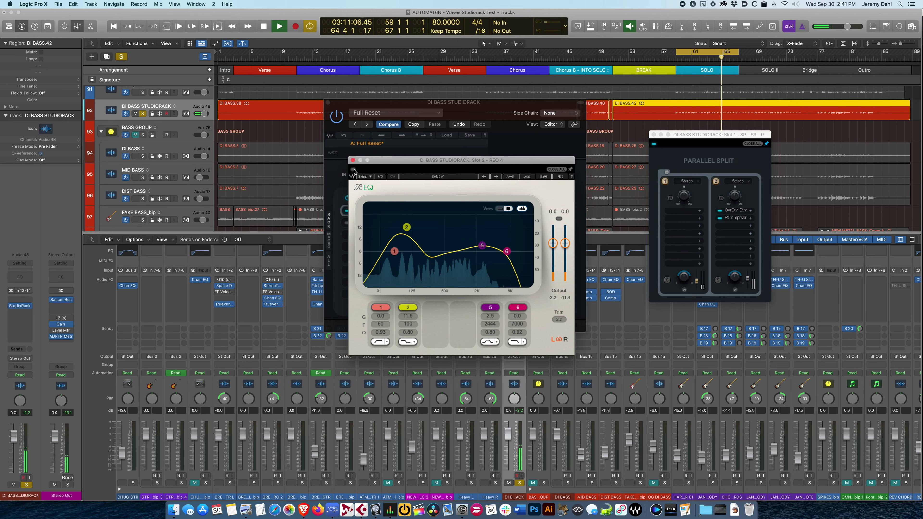
click(353, 170)
click(410, 317)
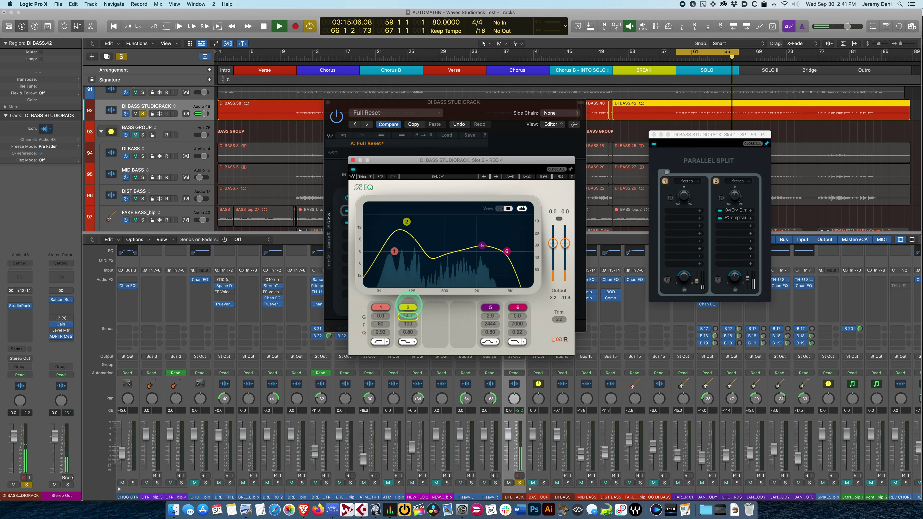
click(353, 161)
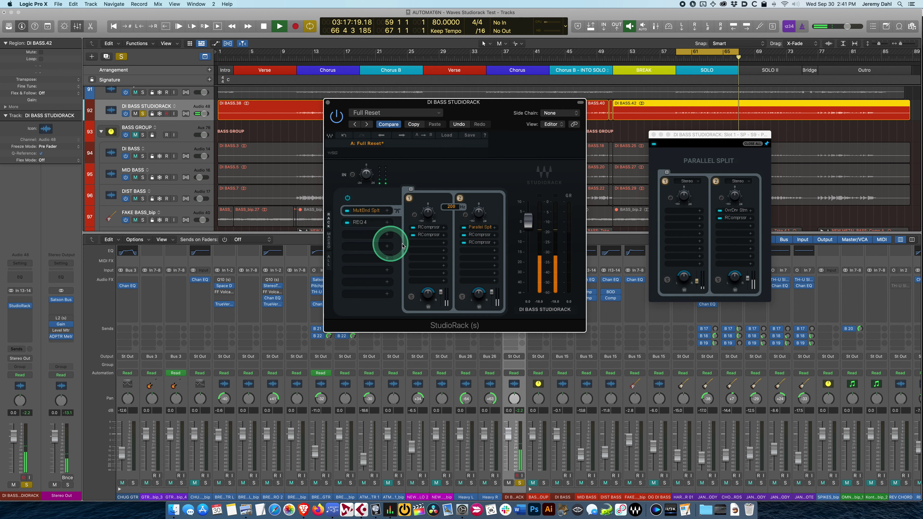
Step: Insert RCompressor in the main rack's third slot, after REQ 4, and load the Bass Comp 1 user preset
click(369, 237)
text(r)
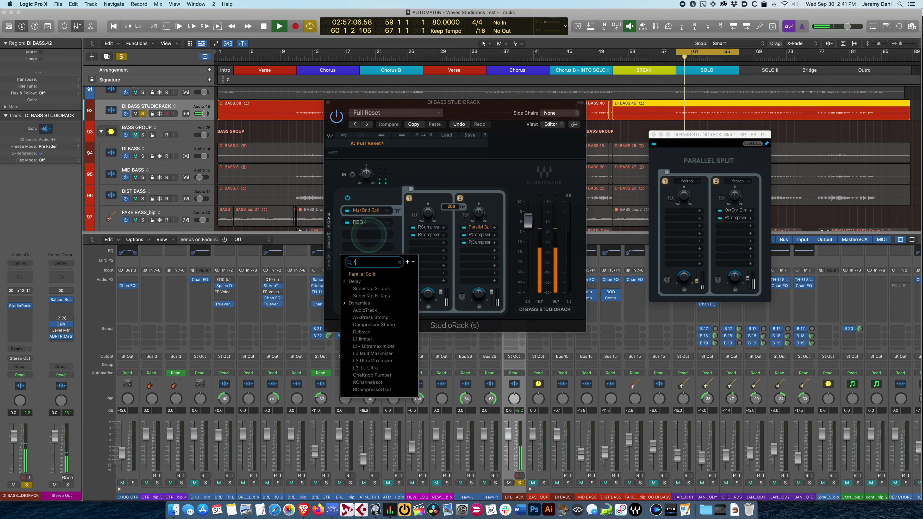
text(comp)
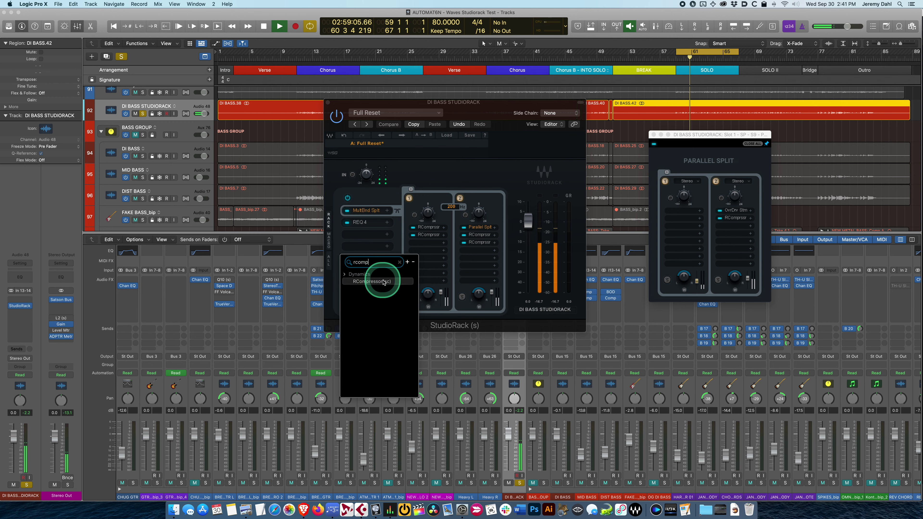
click(372, 281)
click(496, 177)
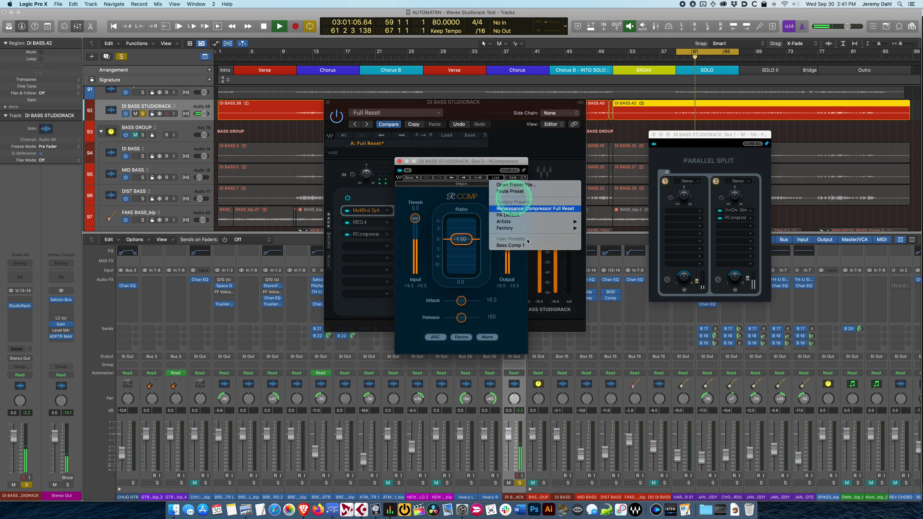
key(Return)
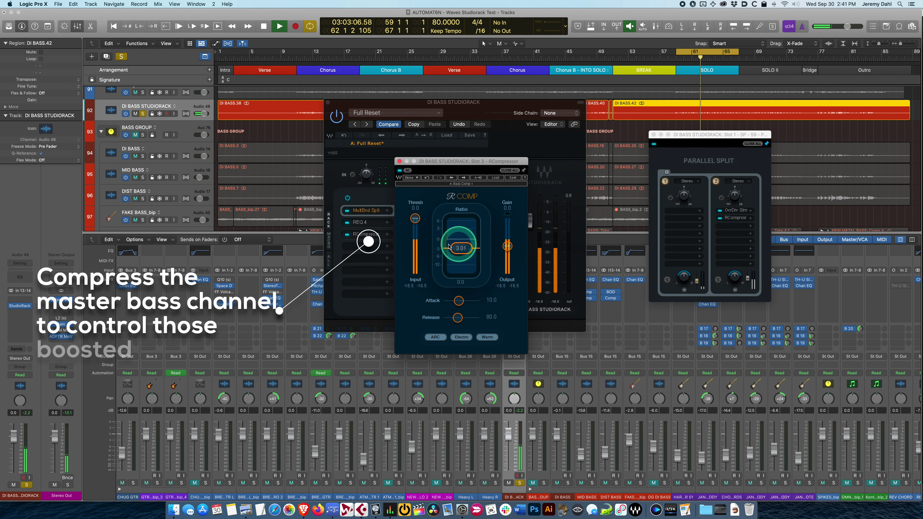
Step: Set RCompressor's threshold to -23.8, character to Smooth and gain to 2.5, and close its window
drag(417, 222, 413, 248)
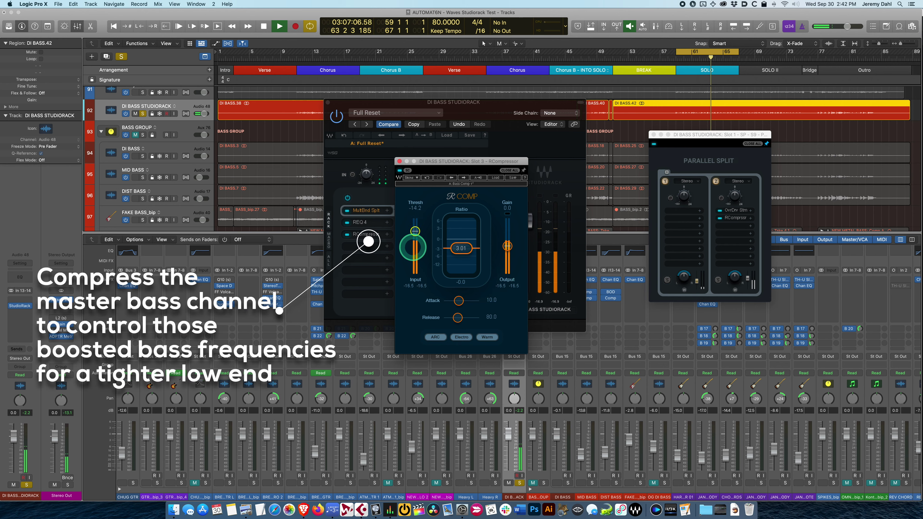
drag(398, 280, 392, 297)
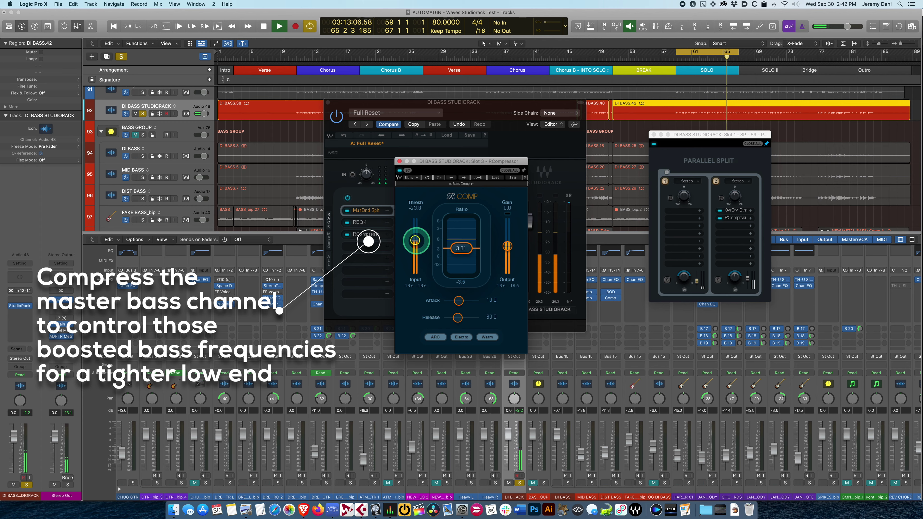
click(488, 341)
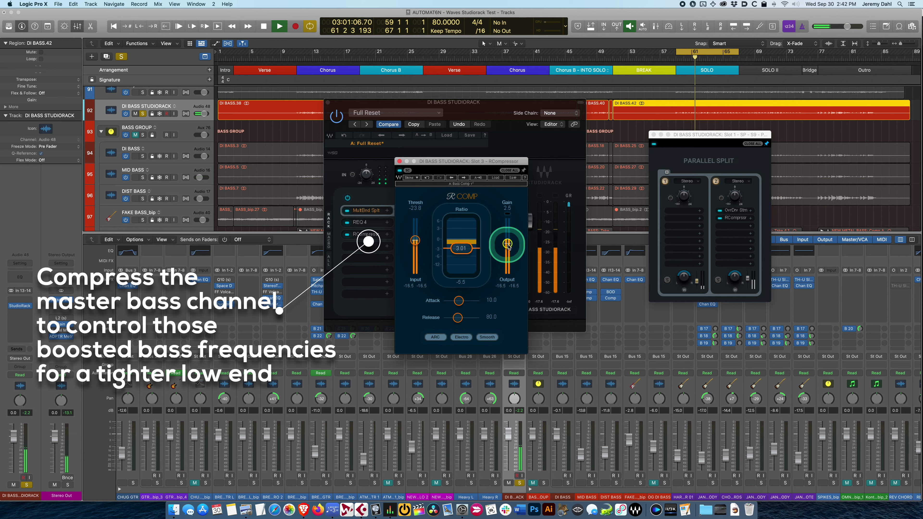
click(399, 161)
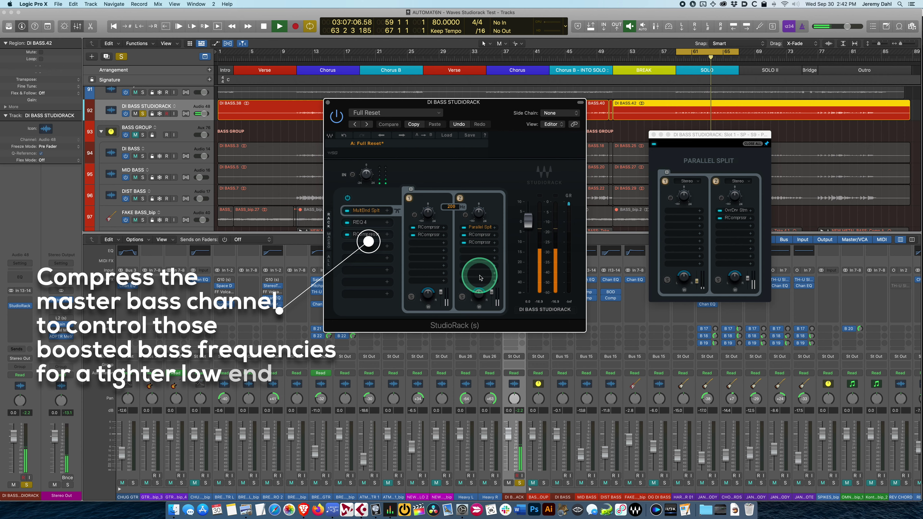
Step: Fine-tune the level of the Parallel Split's second path and compare the bass with StudioRack bypassed and active
drag(748, 280, 747, 280)
click(337, 117)
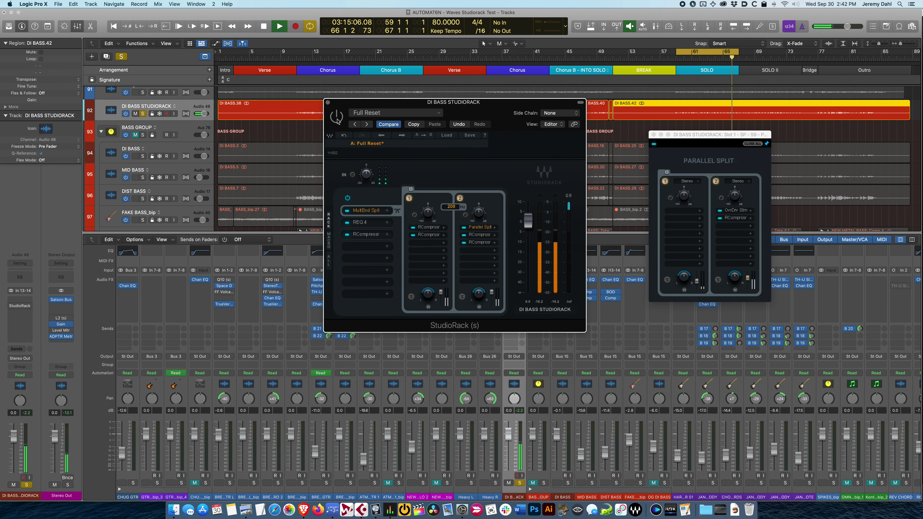
click(337, 117)
click(337, 117)
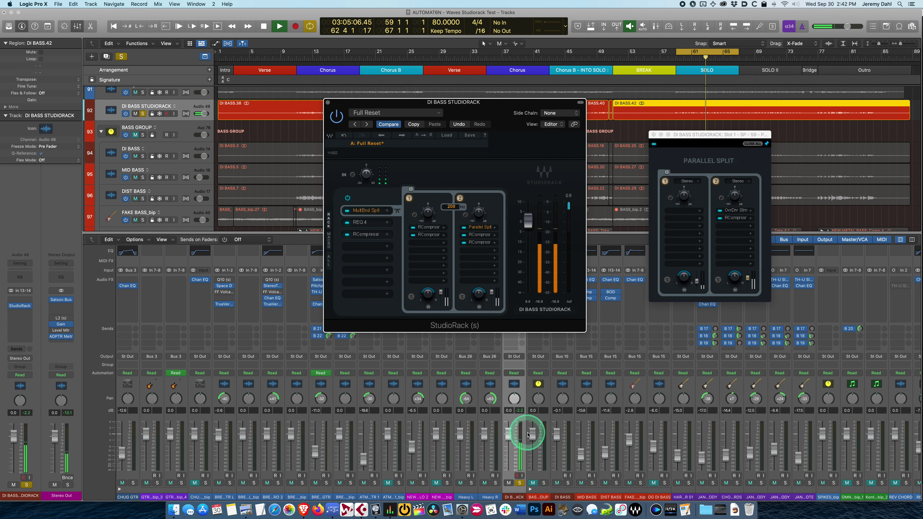
click(337, 116)
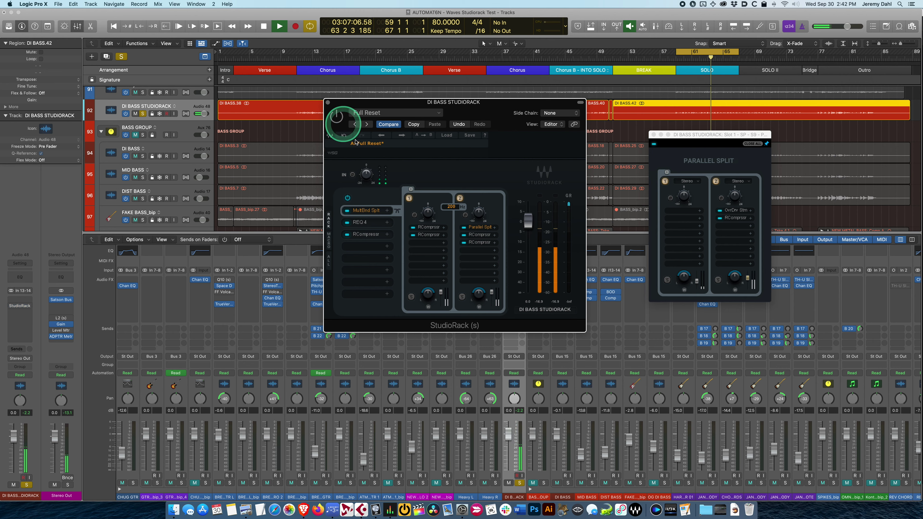
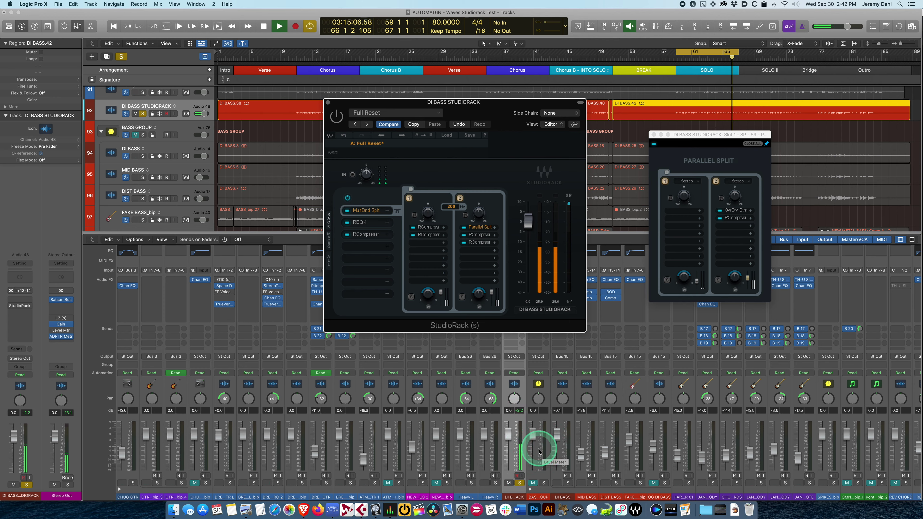
Step: Reactivate StudioRack and insert the L1 limiter in the main rack's fourth slot, after RCompressor, moving its window clear of the rack
click(336, 120)
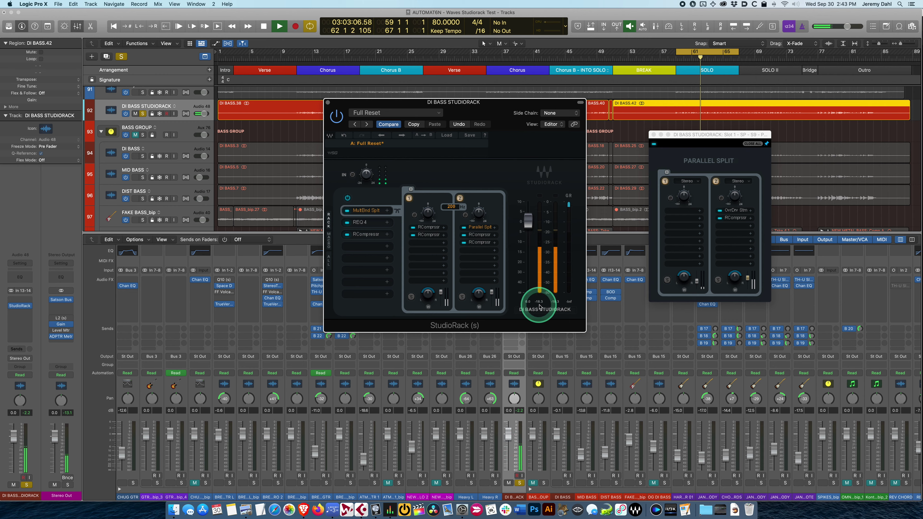
click(367, 247)
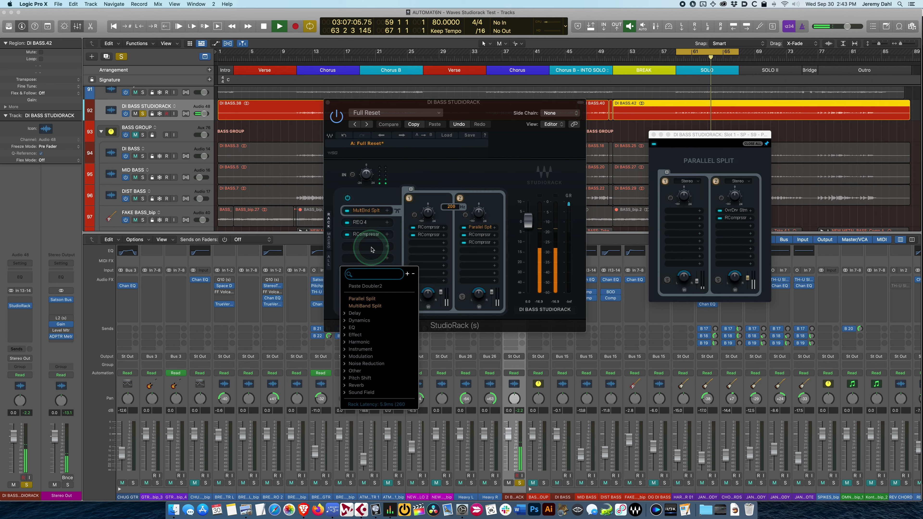
text(l1)
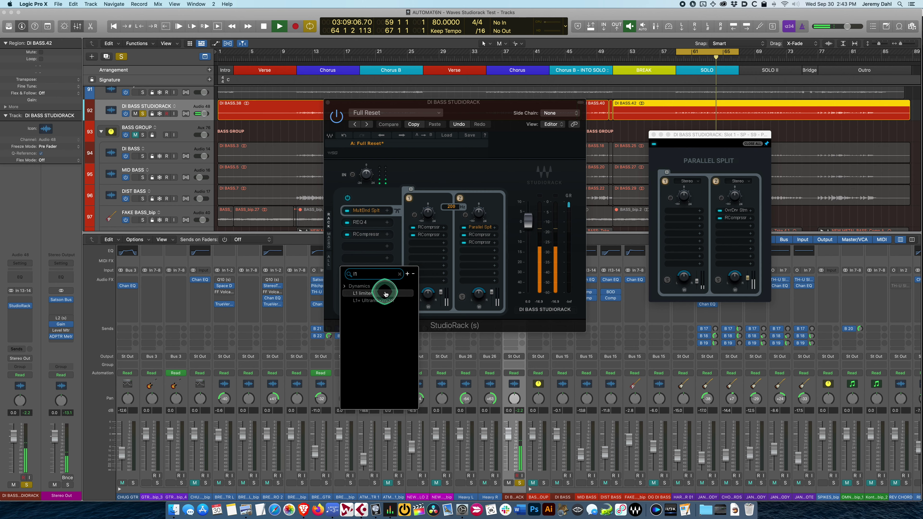
click(386, 294)
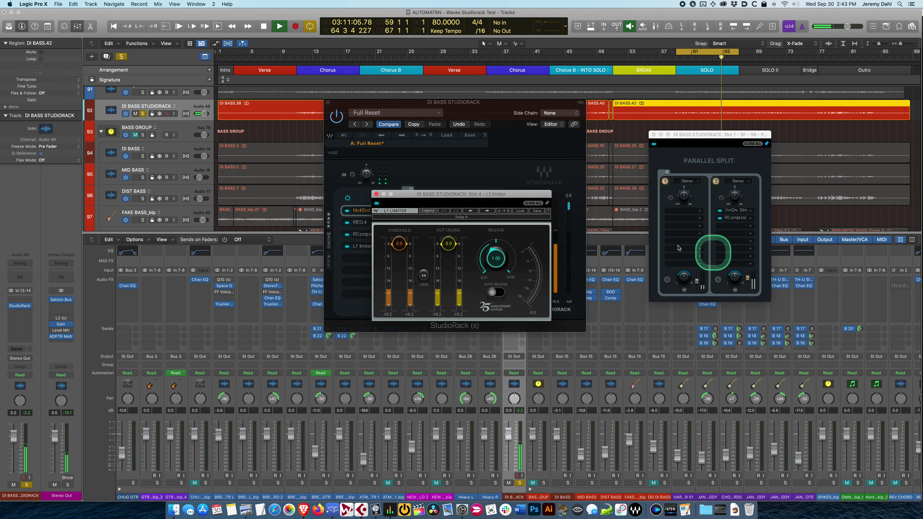
drag(505, 198, 626, 339)
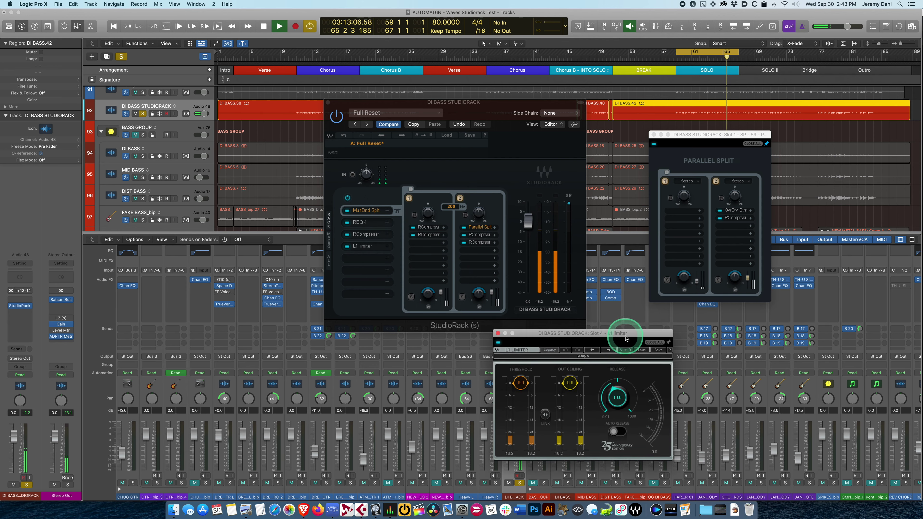
Step: Lower the L1 limiter's linked threshold and output ceiling together to -20.5
drag(542, 413, 565, 360)
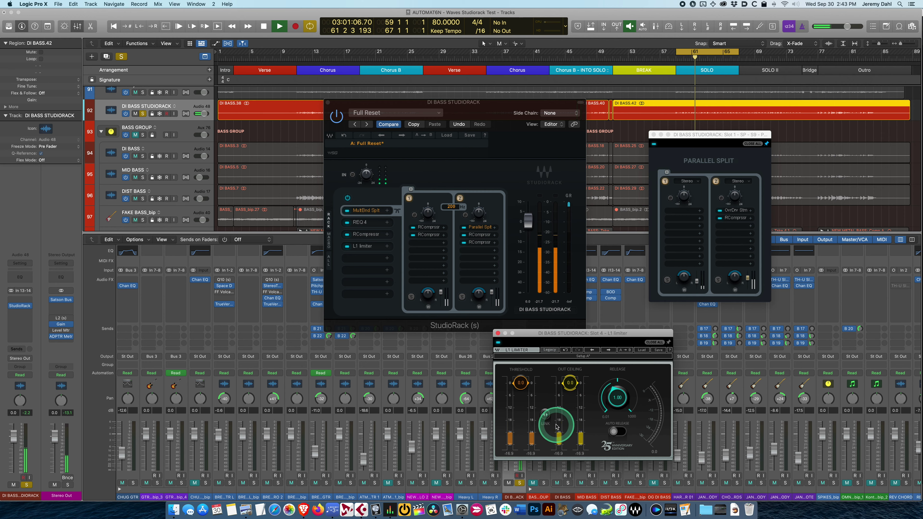
click(545, 415)
drag(545, 415, 537, 471)
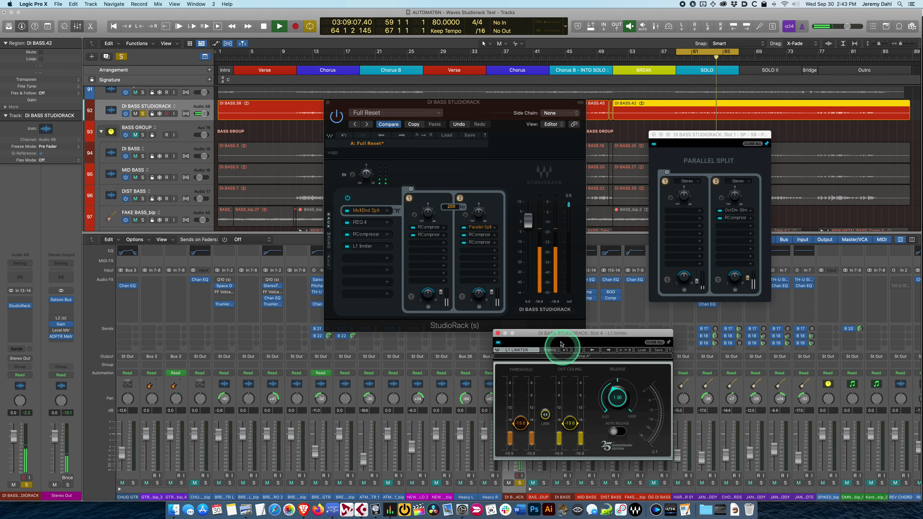
drag(560, 331, 583, 329)
drag(567, 411, 567, 414)
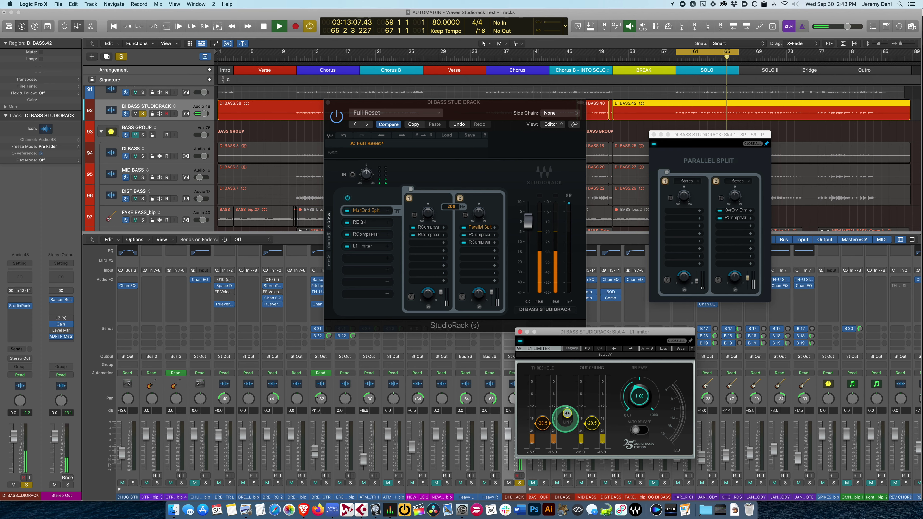
Step: Bypass the L1 limiter in the main rack and close its window
click(520, 341)
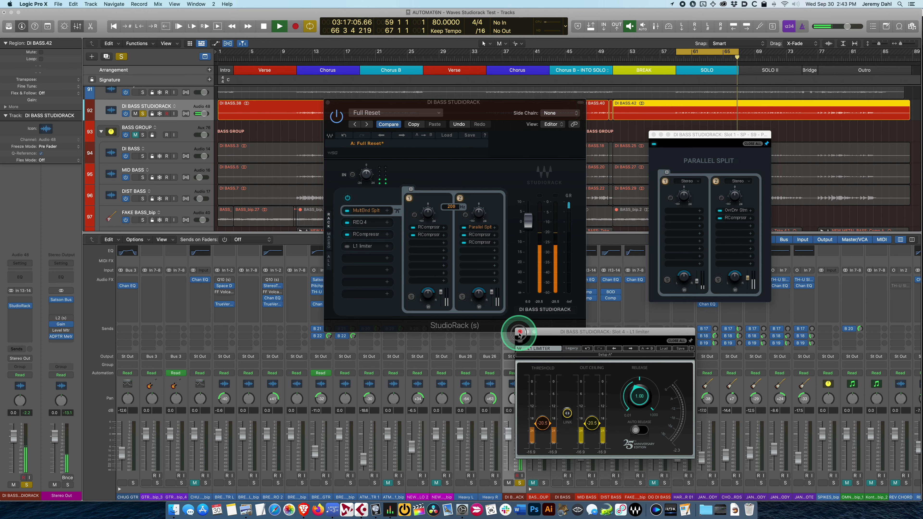
click(520, 332)
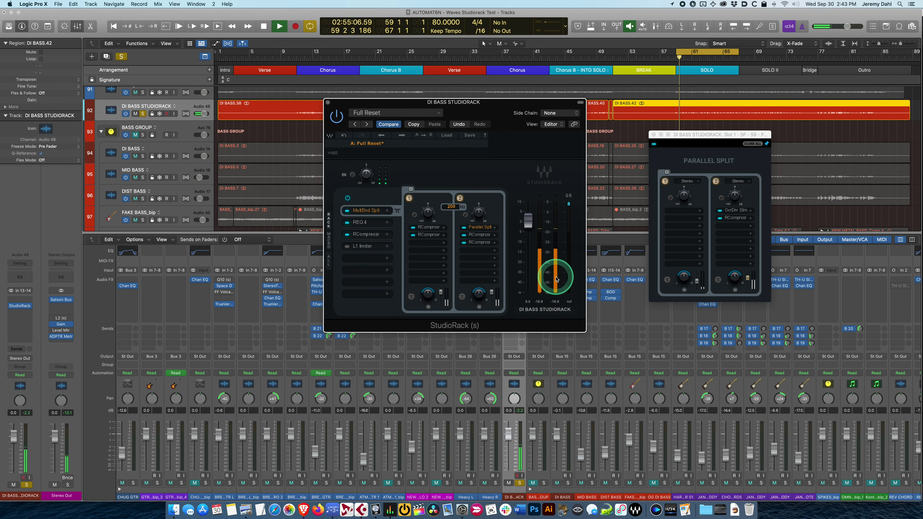
click(569, 281)
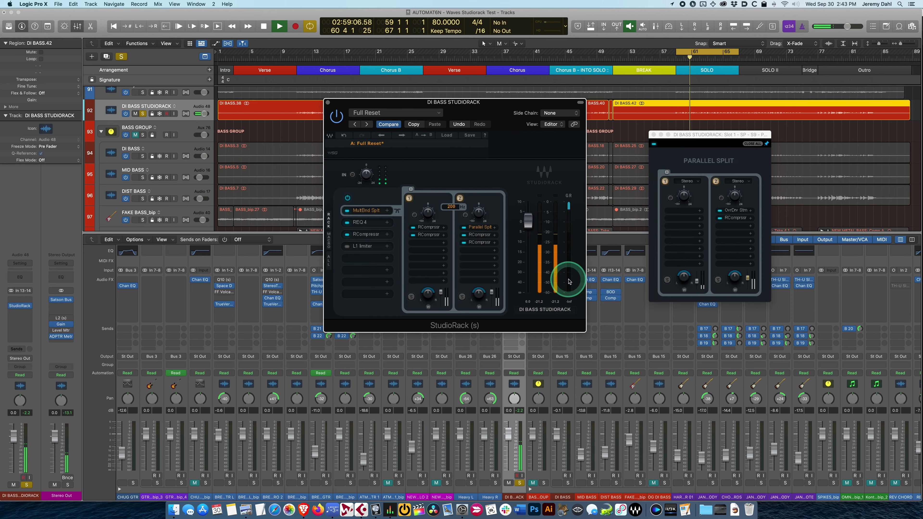
click(565, 284)
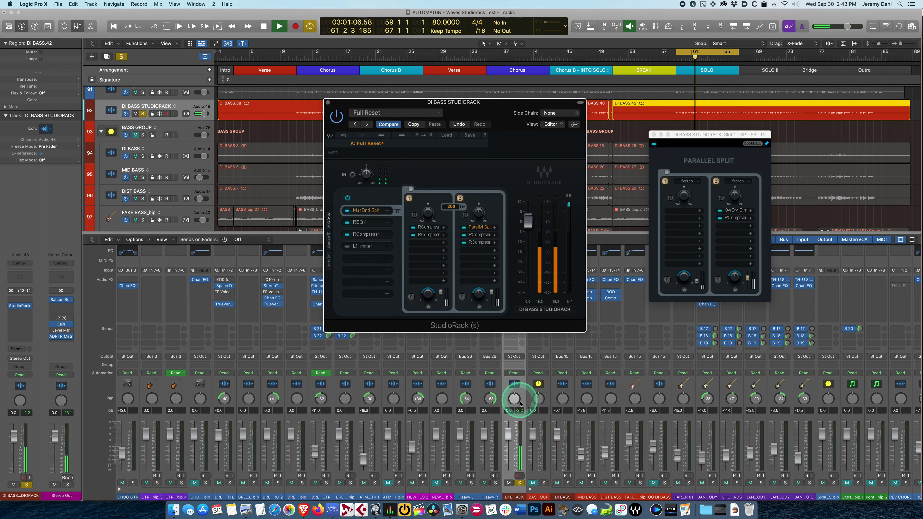
Step: Unsolo the DI BASS STUDIORACK track to hear the full mix and close the StudioRack window
click(533, 396)
key(s)
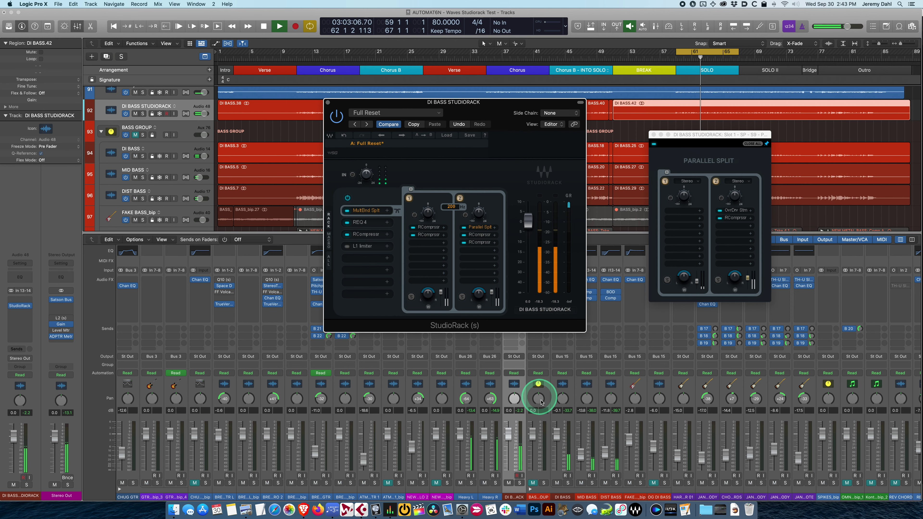
click(327, 102)
click(513, 285)
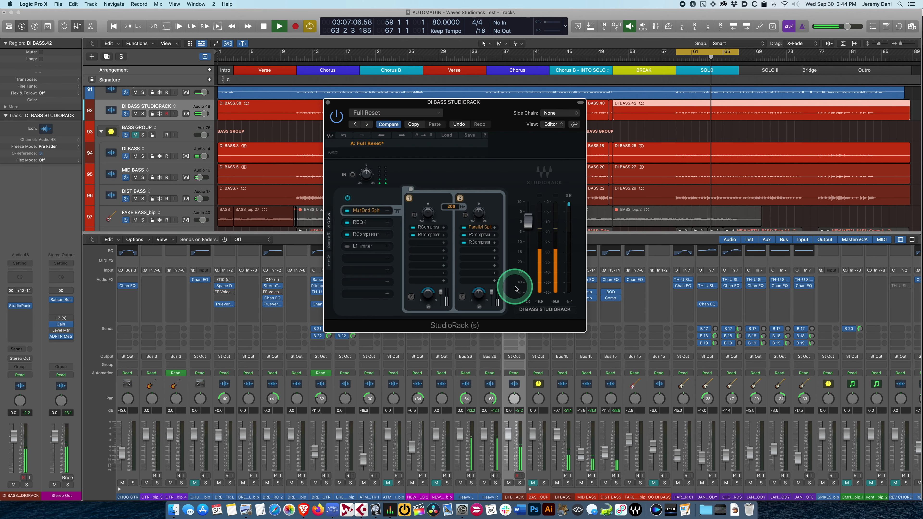
click(548, 262)
click(328, 102)
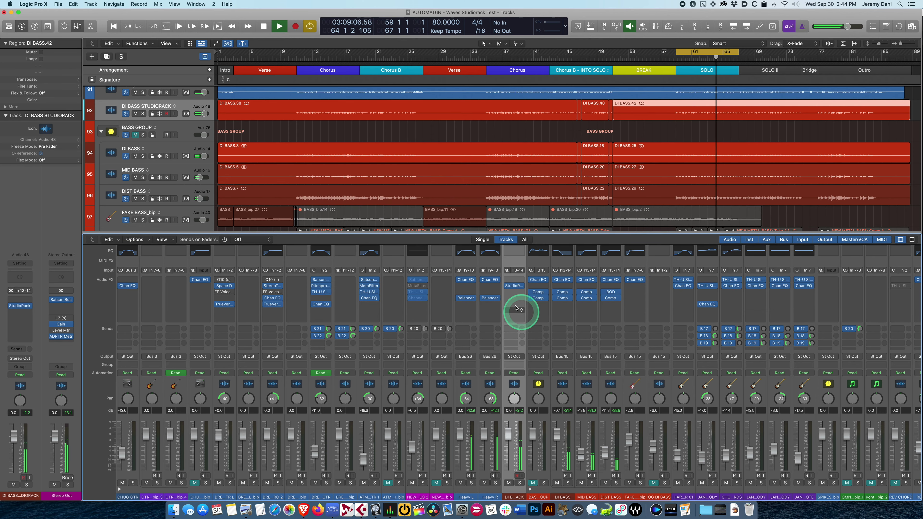
Step: Insert a stereo Gain plug-in after StudioRack on the DI BASS STUDIORACK channel, set its gain to +6.0 dB, and close its window
click(513, 297)
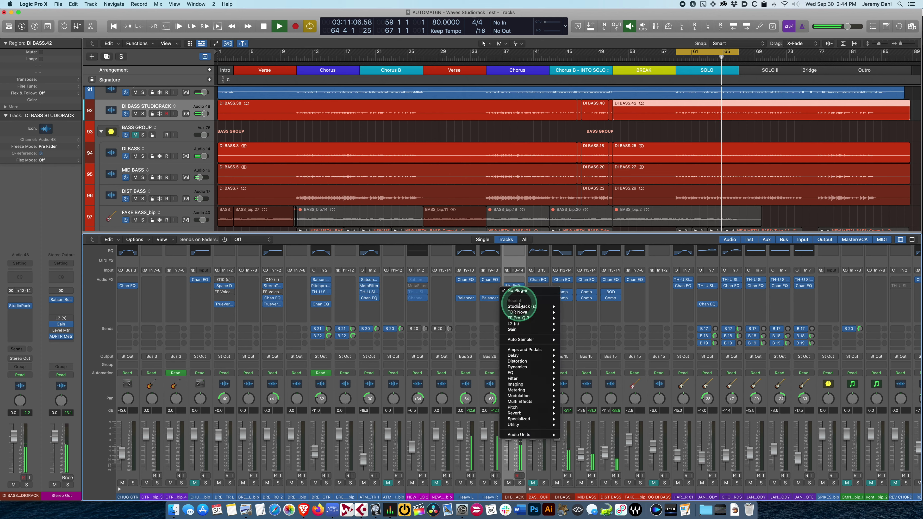
mouse_move(532, 425)
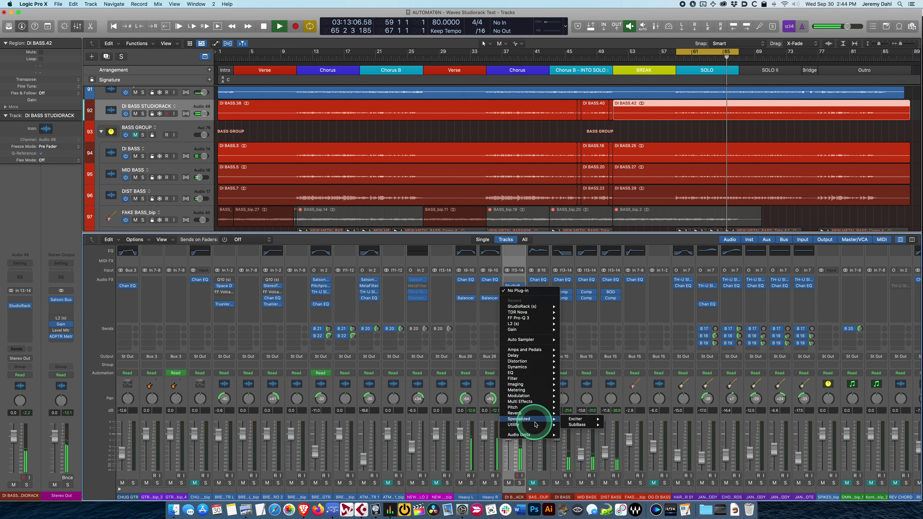
click(579, 425)
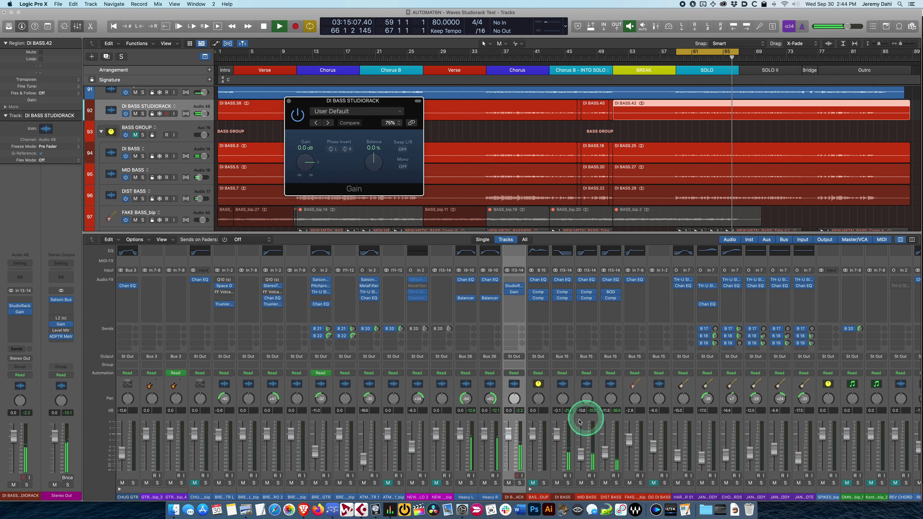
drag(304, 150, 305, 149)
double_click(305, 149)
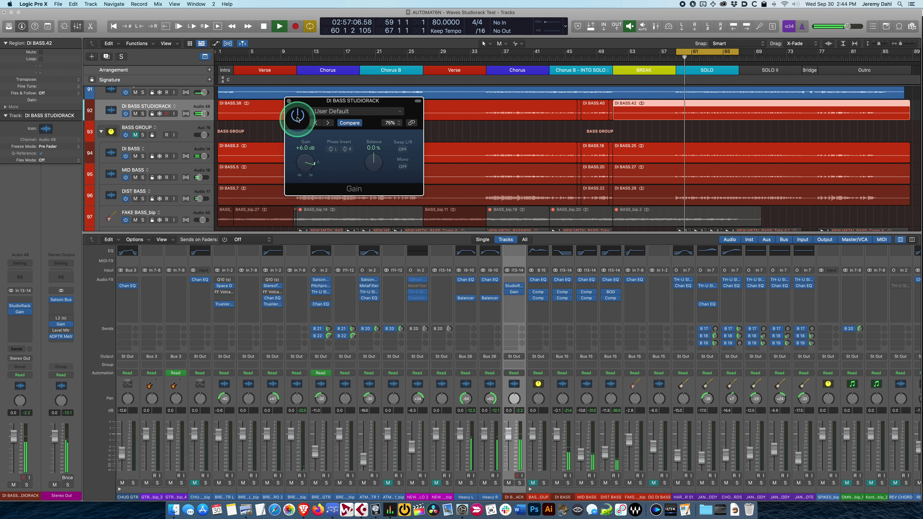
click(289, 101)
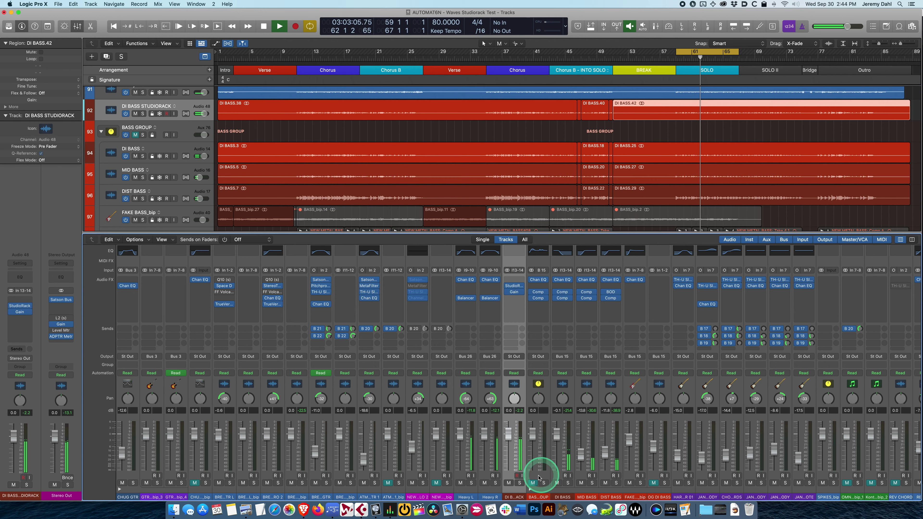
Step: Compare the DI BASS STUDIORACK track with the original BASS GROUP by alternately soloing and muting them
click(520, 484)
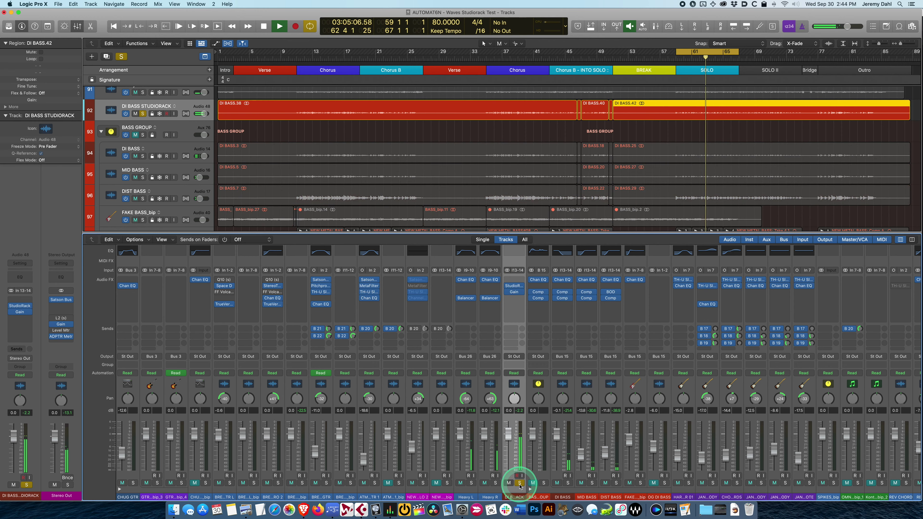
click(519, 484)
click(509, 483)
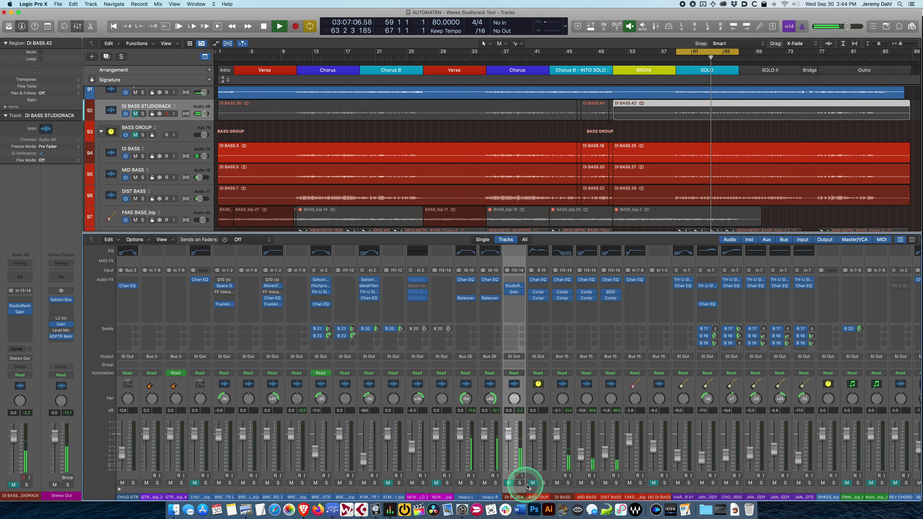
click(544, 483)
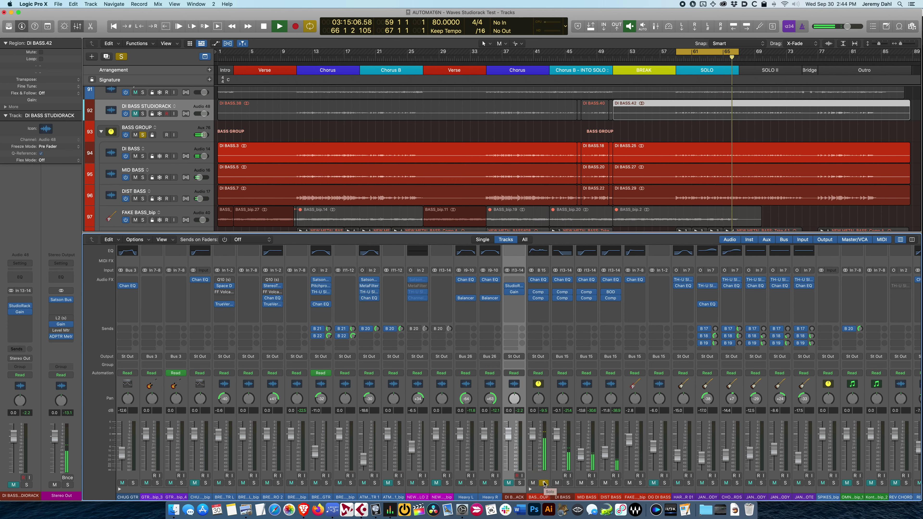
click(544, 483)
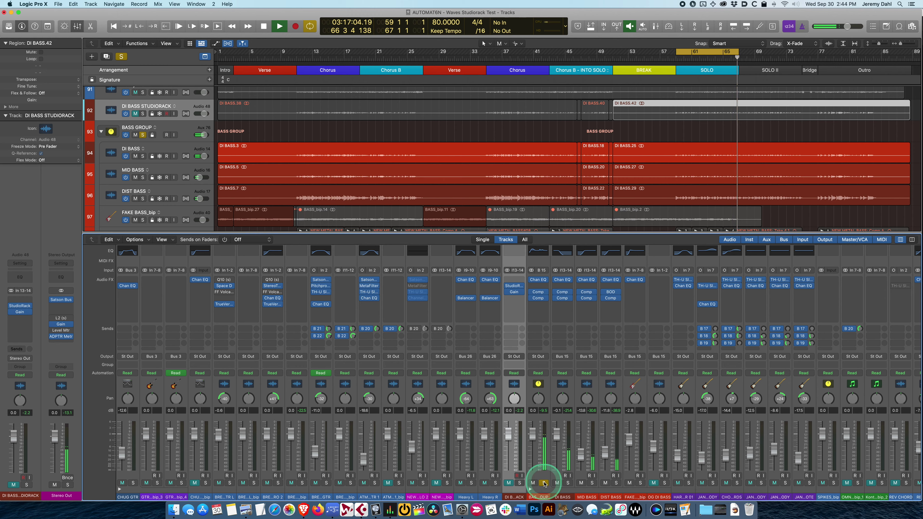
click(520, 483)
click(533, 482)
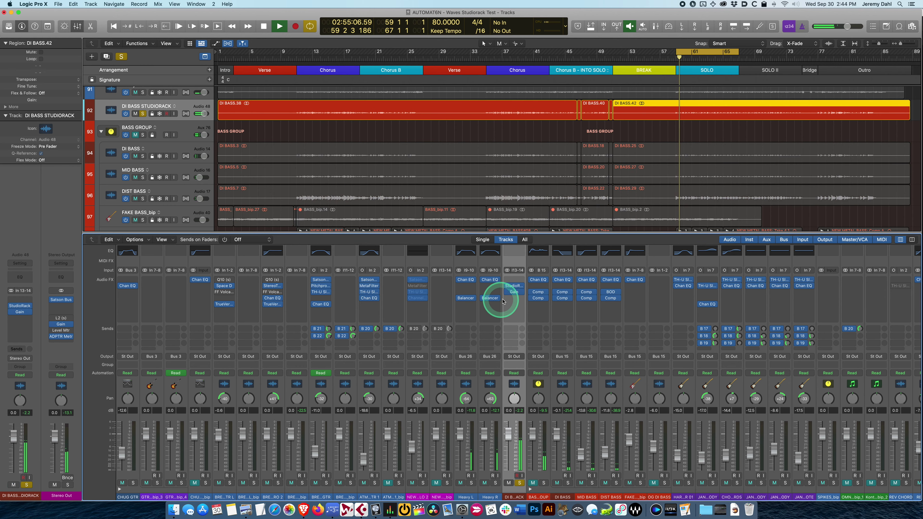
Step: Reopen the Gain plug-in and fine-tune its gain to +5.0 dB while comparing the soloed track against BASS GROUP
click(514, 287)
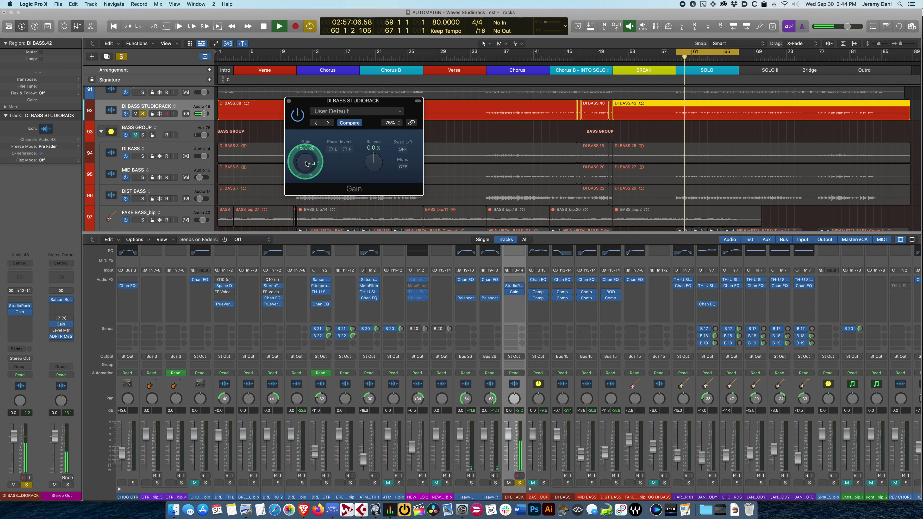
drag(305, 160, 306, 165)
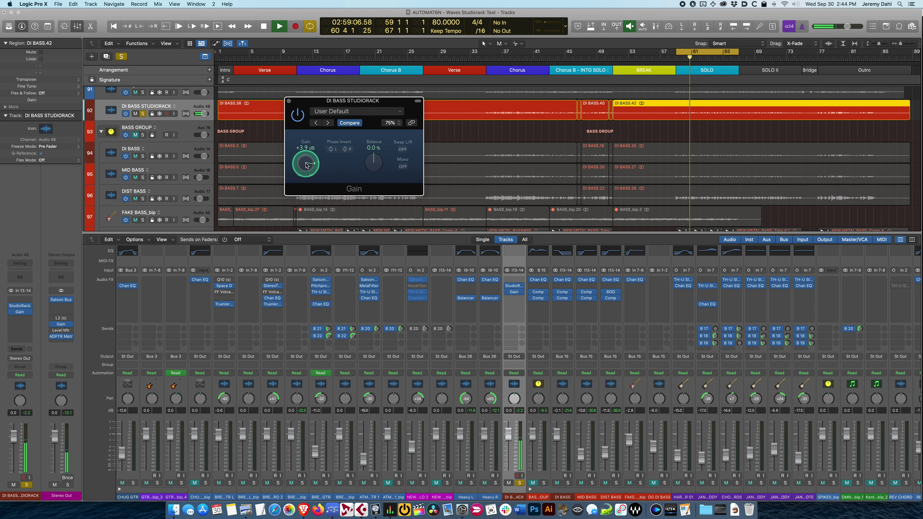
drag(306, 165, 306, 164)
click(543, 483)
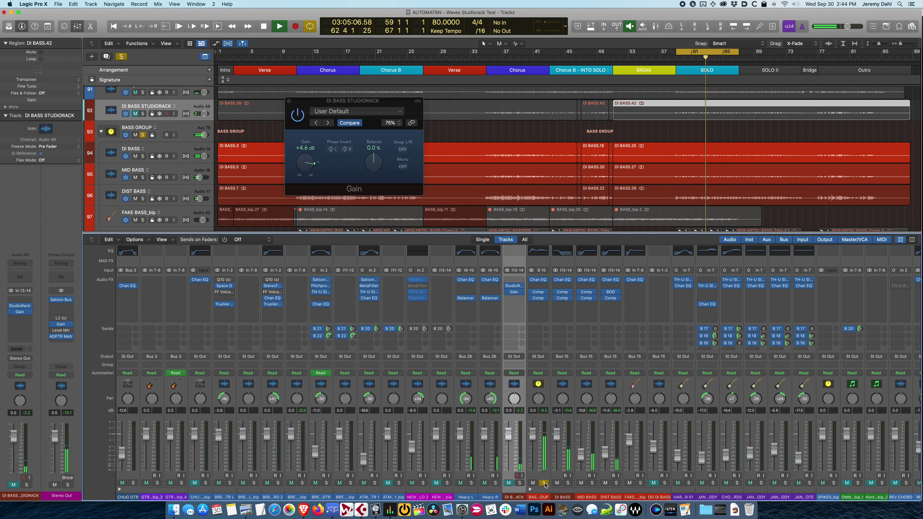
click(519, 483)
click(543, 483)
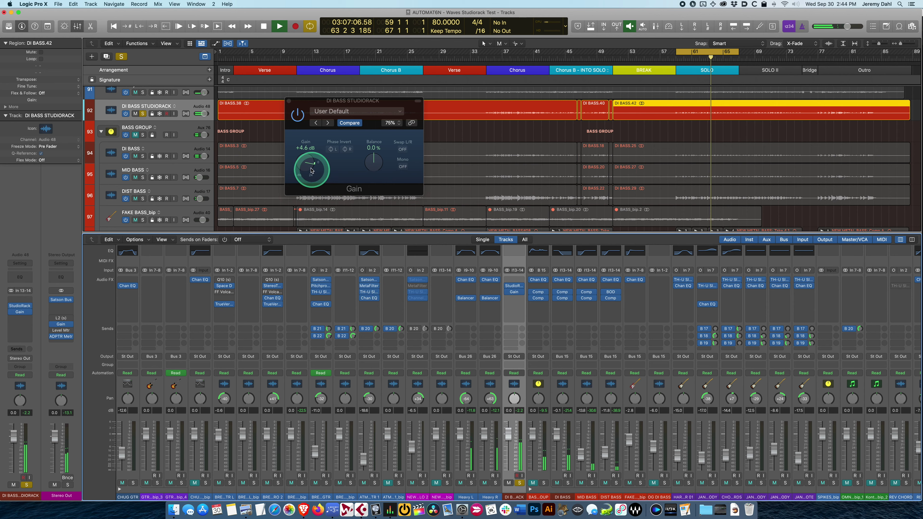
click(312, 149)
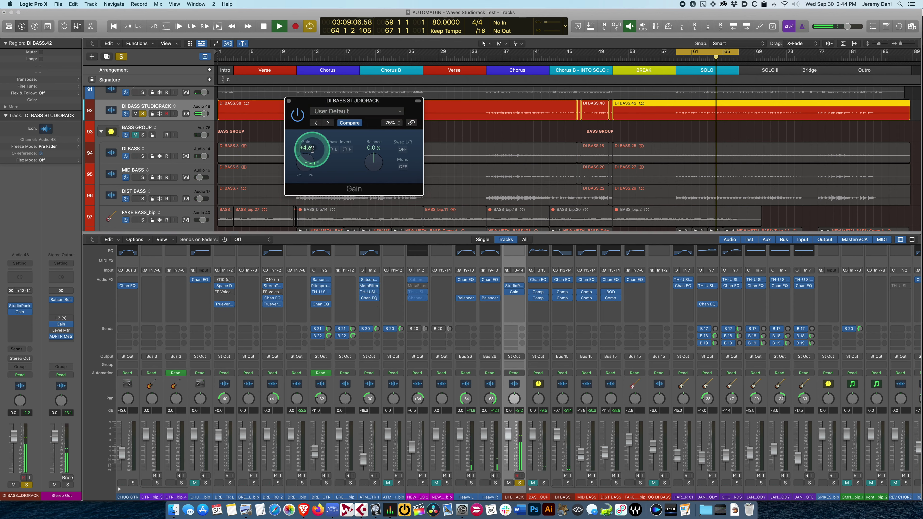
Step: Switch solo between BASS GROUP and DI BASS STUDIORACK to compare levels, then unsolo and unmute DI BASS STUDIORACK in the full mix
click(520, 483)
click(544, 483)
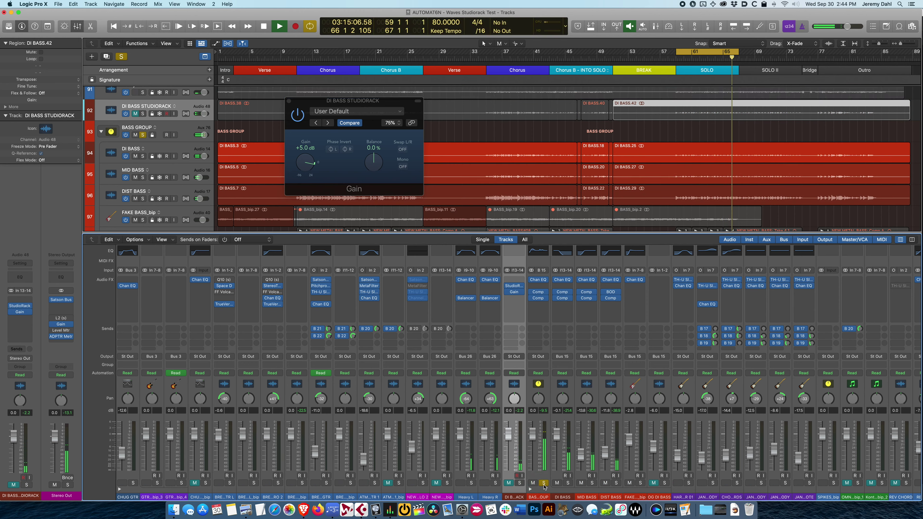
click(544, 483)
click(519, 483)
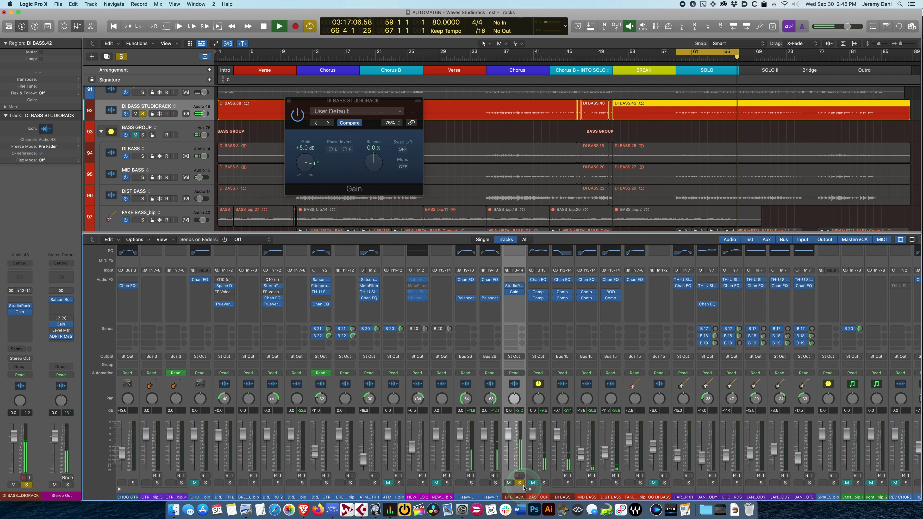
click(520, 483)
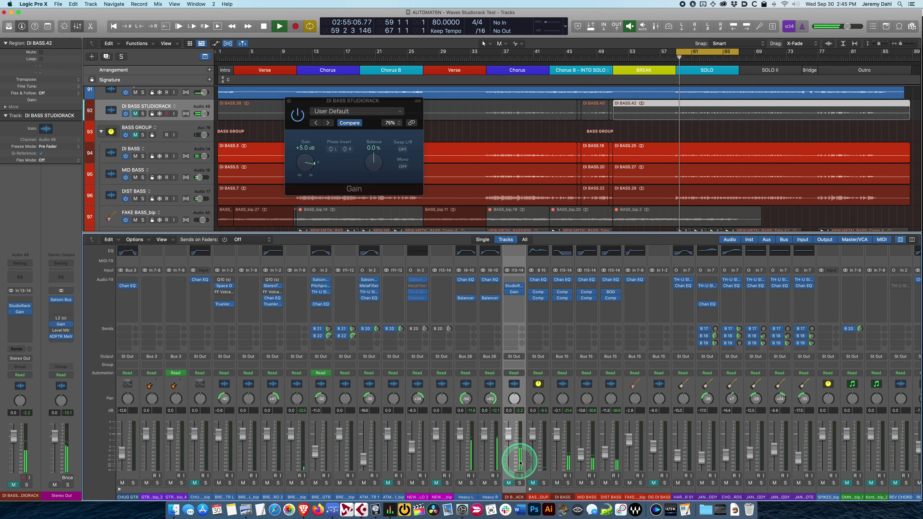
click(509, 483)
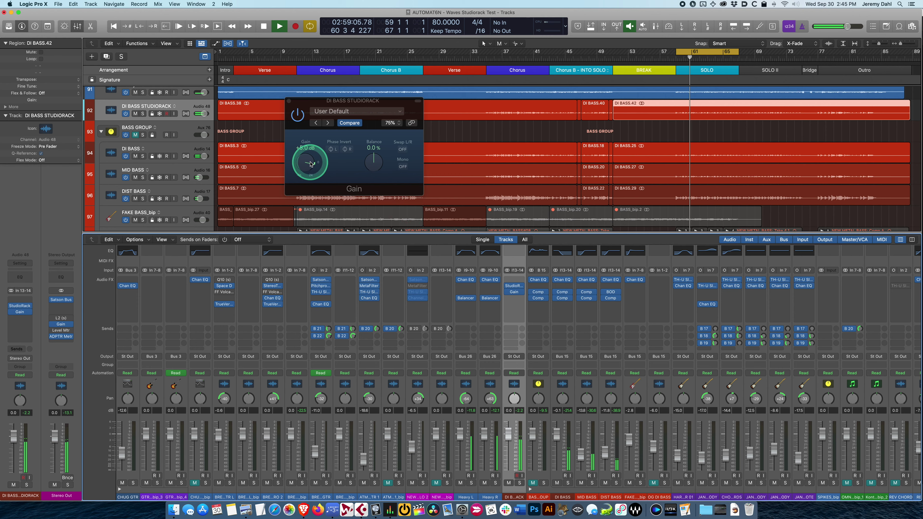
Step: Set the Gain plug-in's gain on DI BASS STUDIORACK to 6 dB
double_click(304, 148)
text(6)
key(Return)
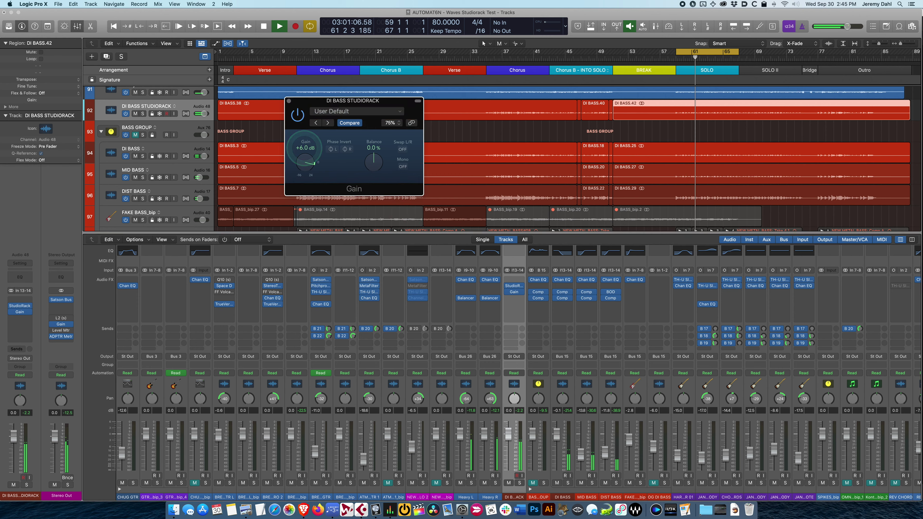
Step: Close the Gain plug-in and compare the full mix with DI BASS STUDIORACK muted and unmuted
click(289, 101)
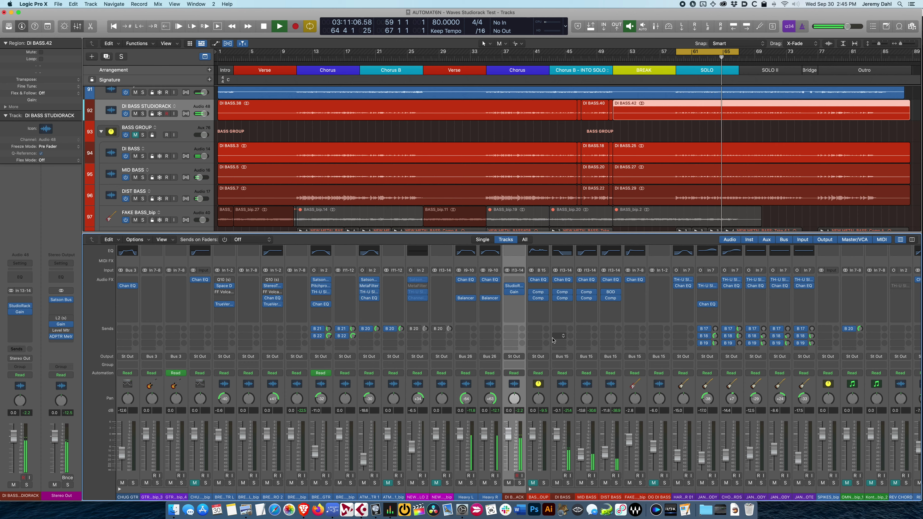
click(515, 292)
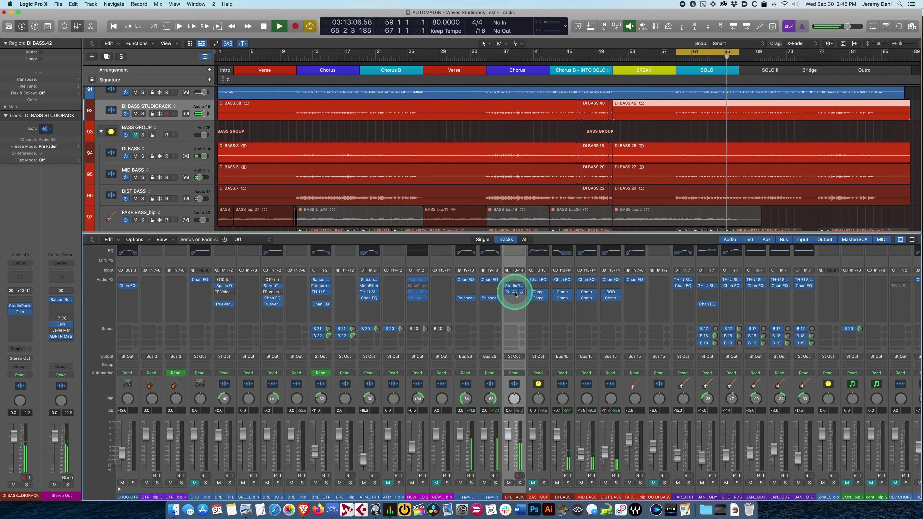
click(508, 483)
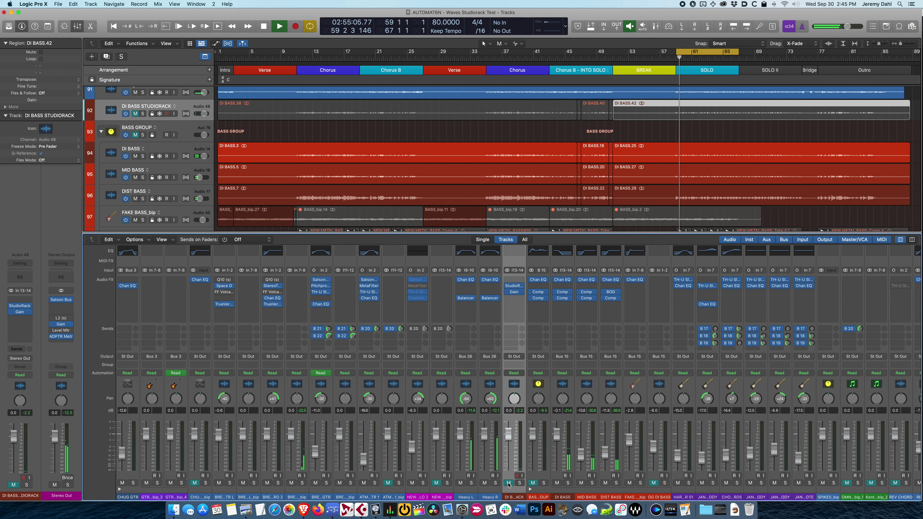
click(509, 483)
click(660, 446)
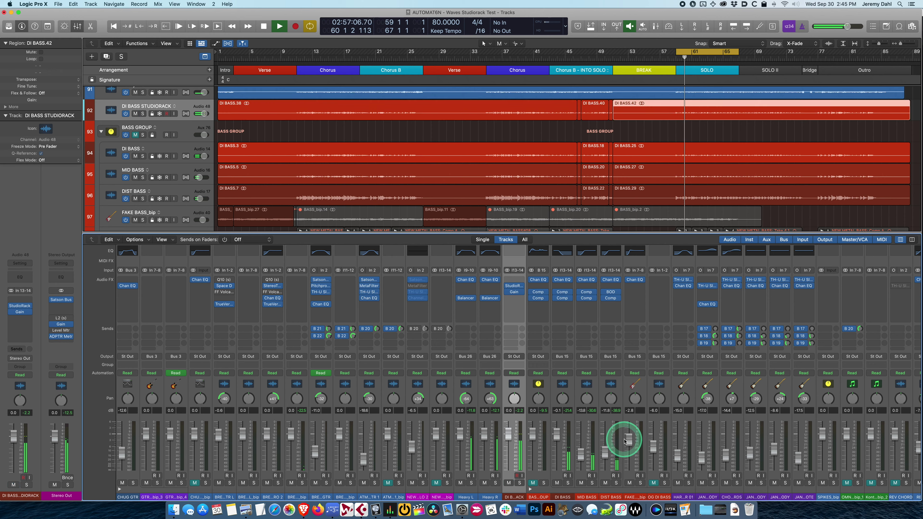
Step: Open StudioRack on DI BASS STUDIORACK, solo the track, and open the Parallel Split in band 2 beside the rack
click(514, 288)
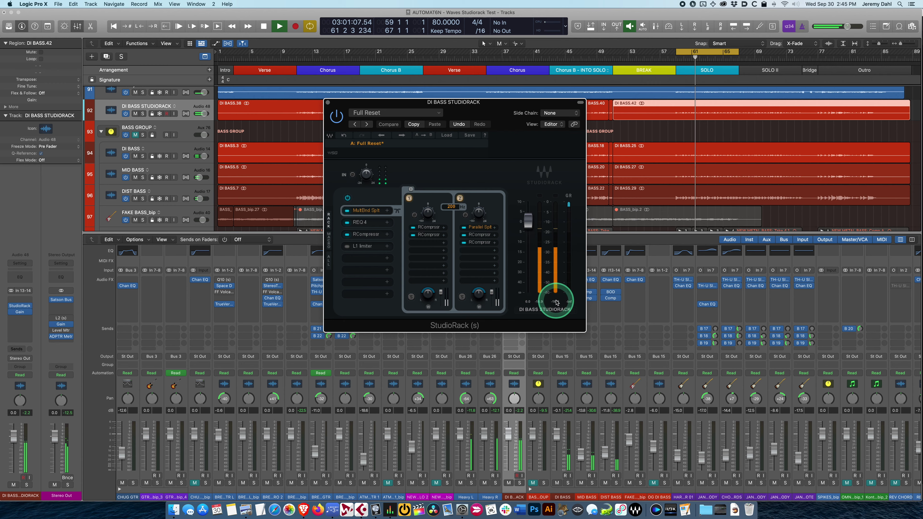
drag(493, 109, 363, 102)
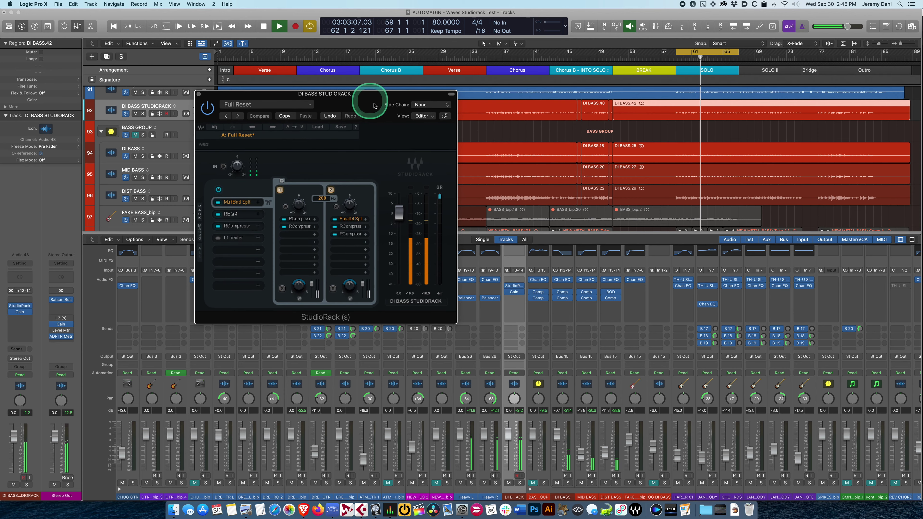
click(519, 484)
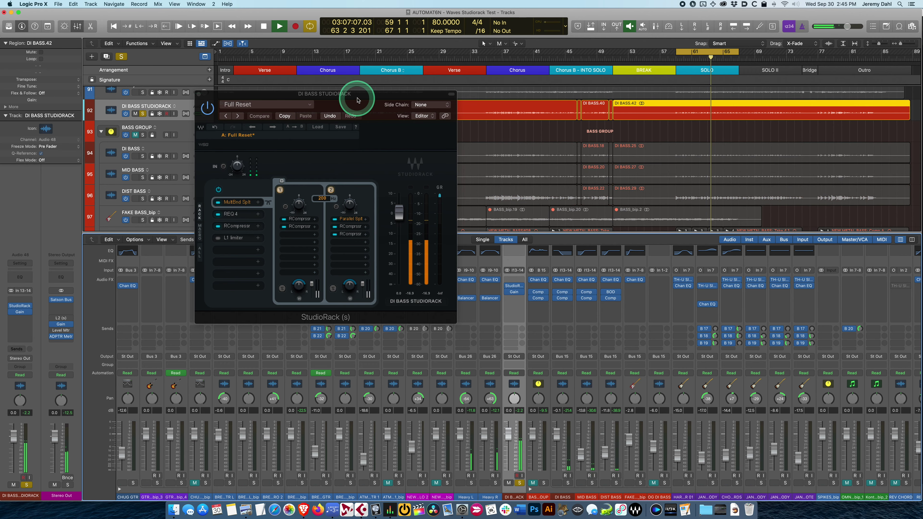
drag(357, 95, 445, 124)
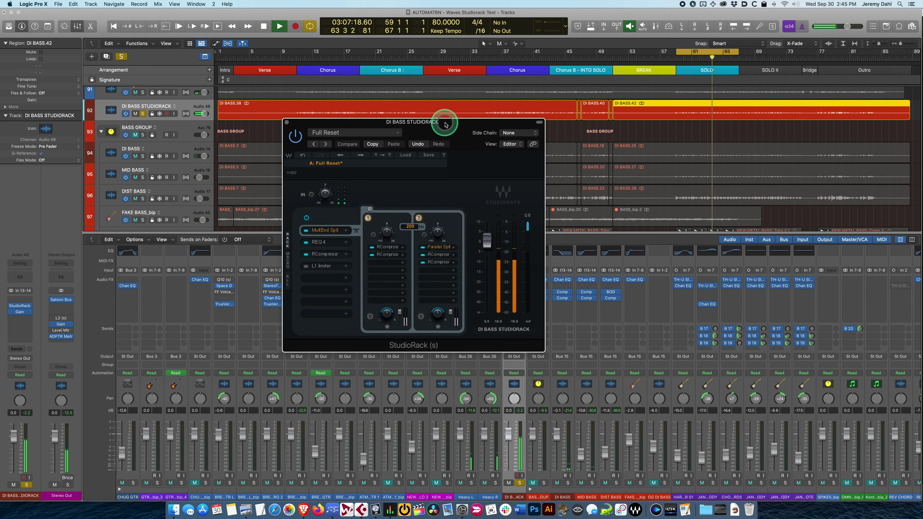
click(444, 249)
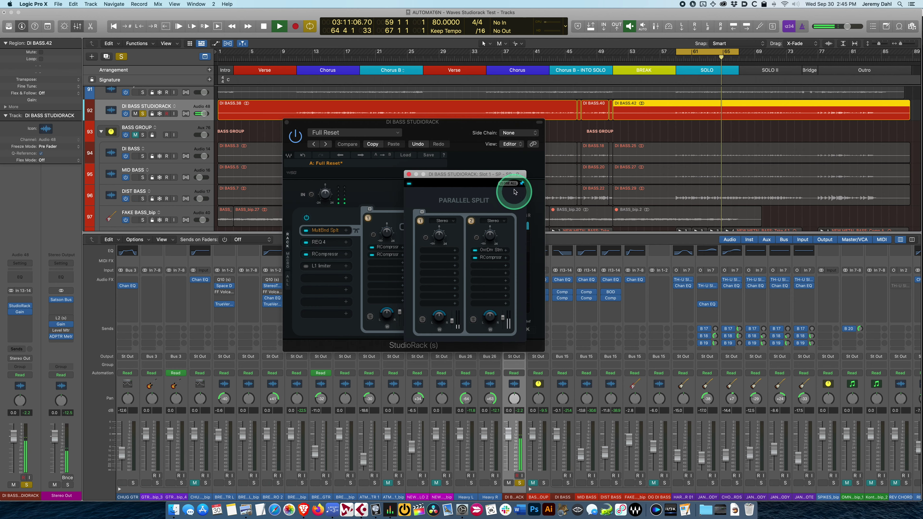
drag(507, 173, 721, 157)
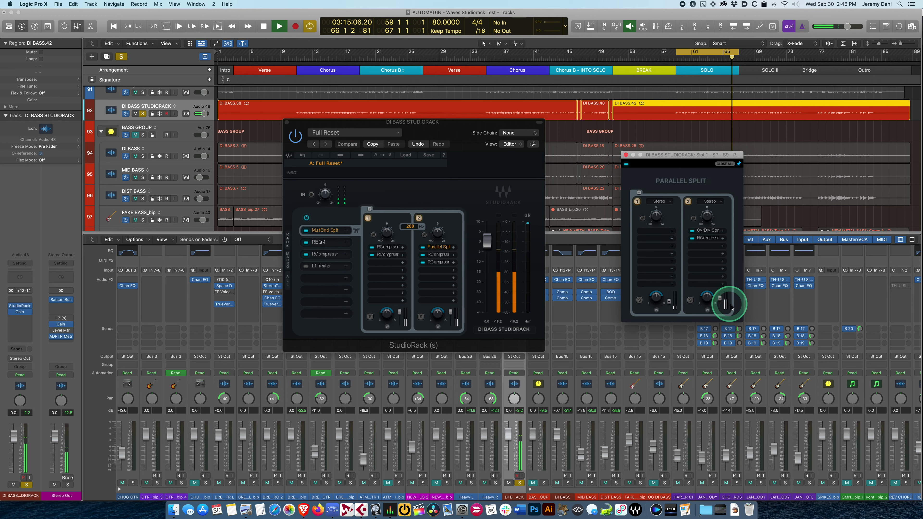
Step: Audition the Parallel Split with chain 2 off and on, and copy StudioRack setup A to B and switch to setup B
click(688, 202)
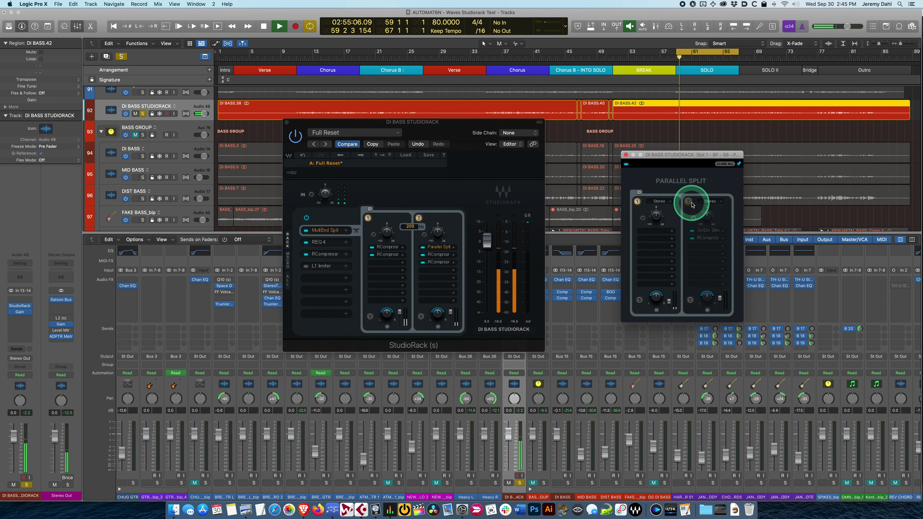
click(688, 203)
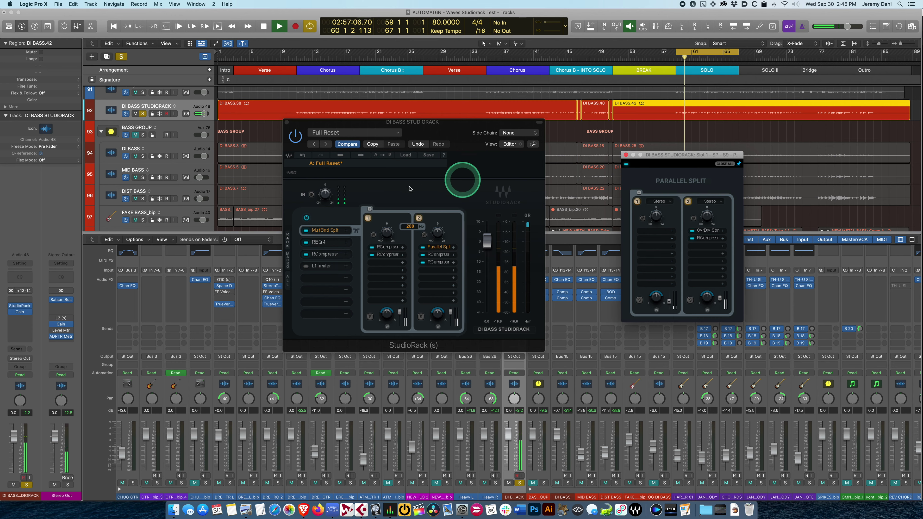
click(386, 158)
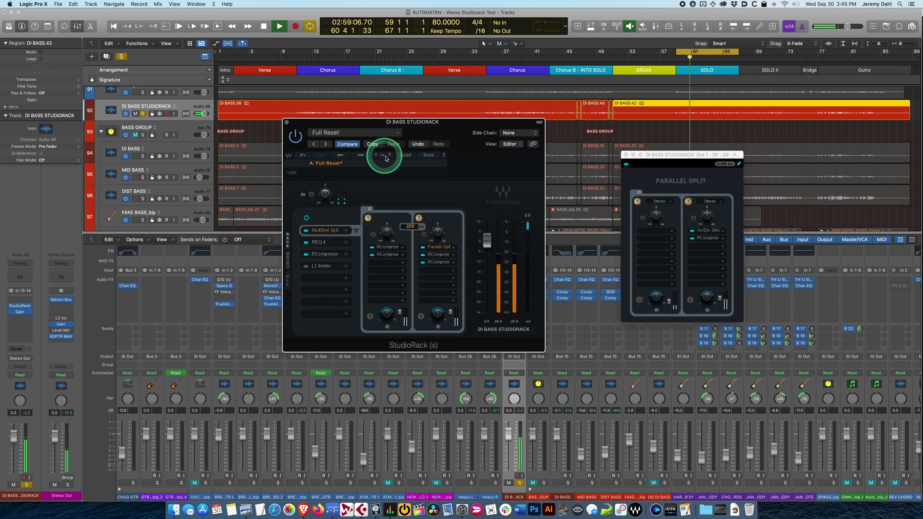
click(358, 165)
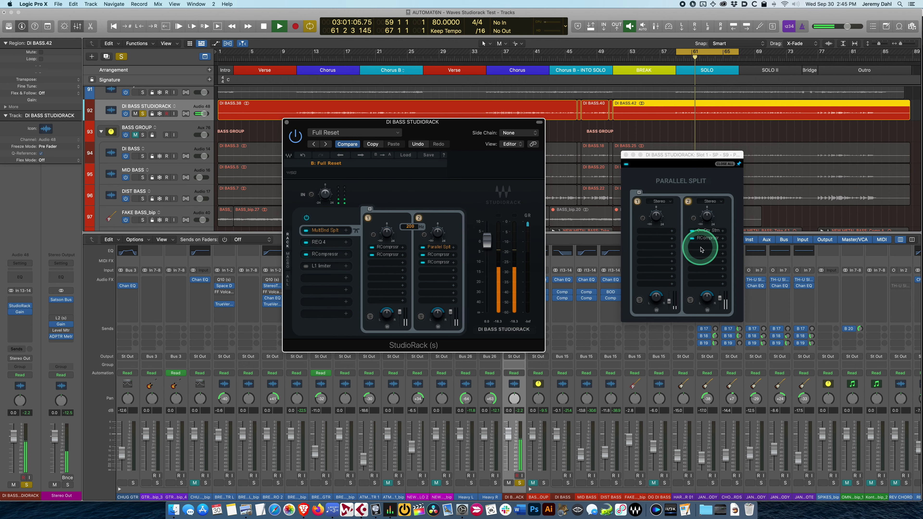
Step: Switch off chain 2 in the Parallel Split and raise the fader of chain 1
click(688, 202)
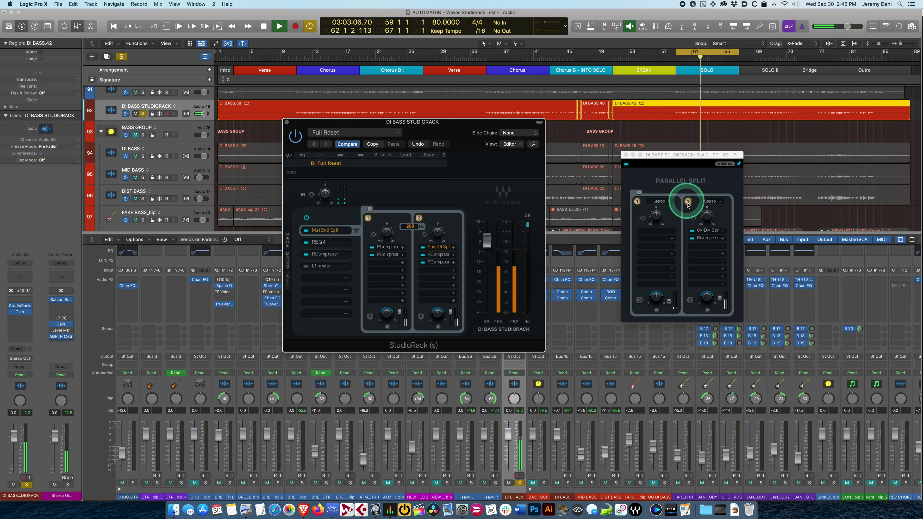
drag(670, 305, 670, 298)
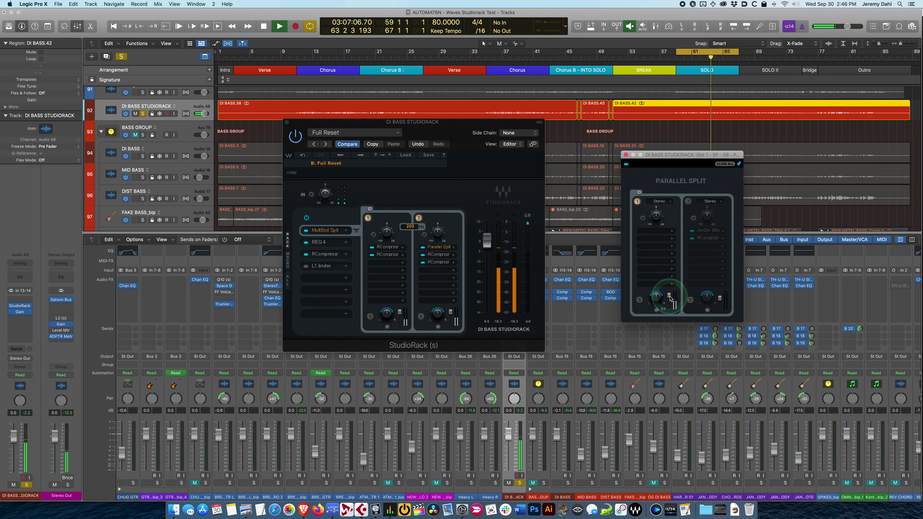
drag(670, 296, 669, 297)
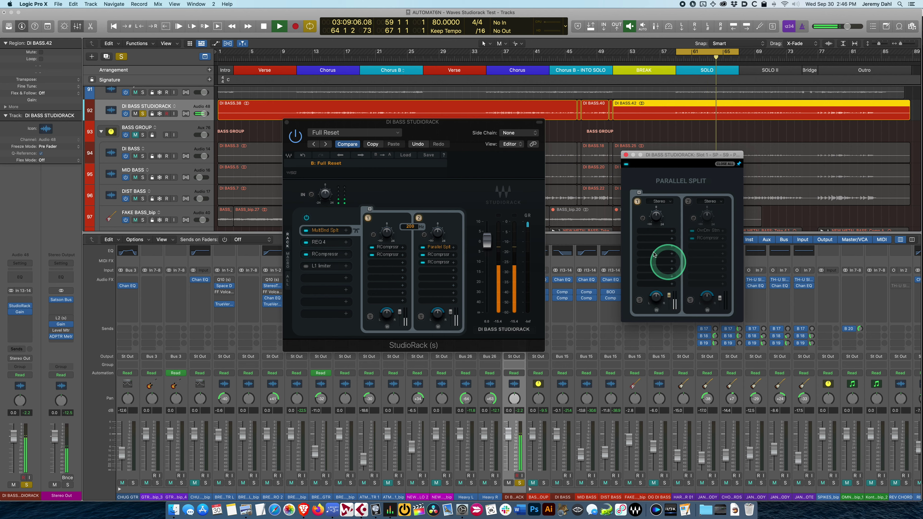
Step: Search the plug-ins for chorus, insert the Chorus Stomp in chain 1 of the Parallel Split, and set its window aside
click(656, 244)
text(chorus)
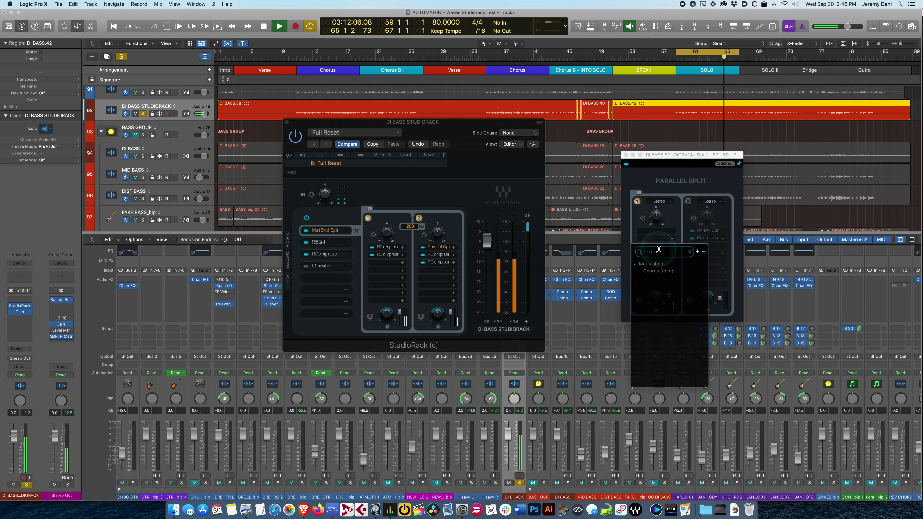
click(663, 272)
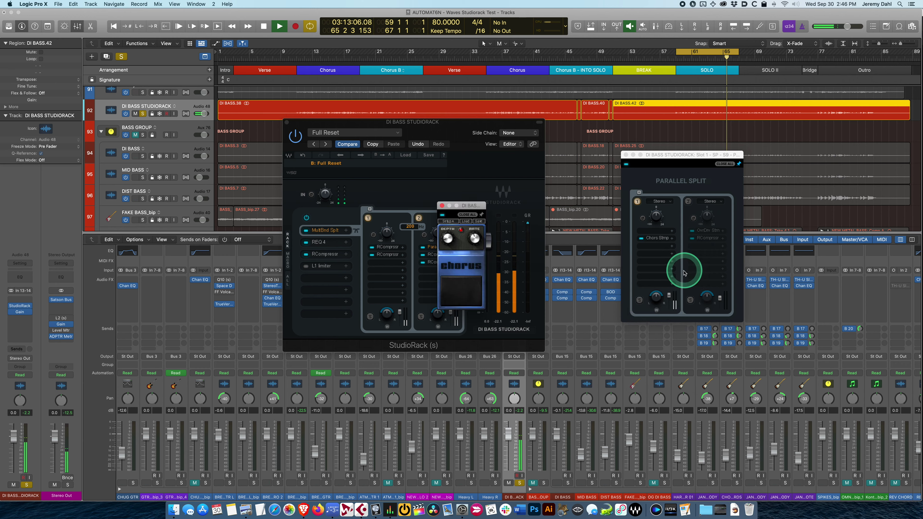
click(462, 236)
drag(463, 206, 613, 284)
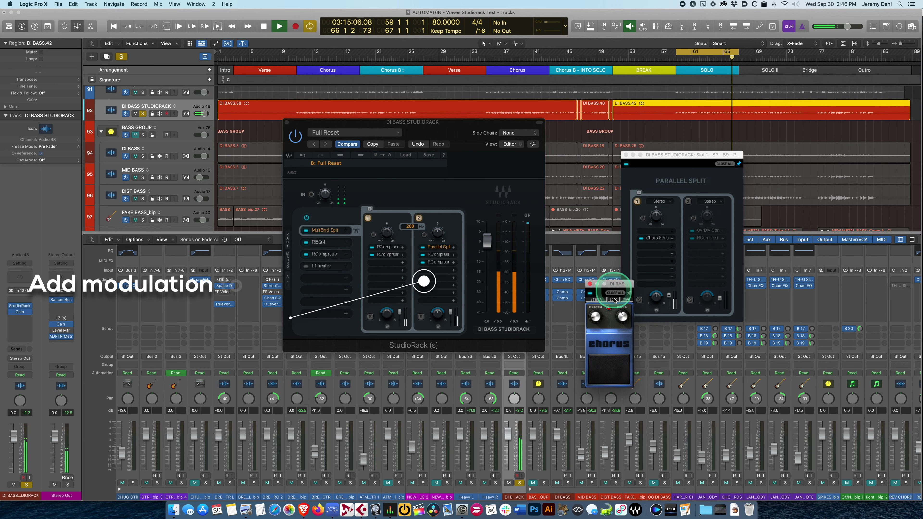
Step: Insert Doubler2 below the Chorus Stomp in chain 1 of the Parallel Split and set its window aside
click(640, 243)
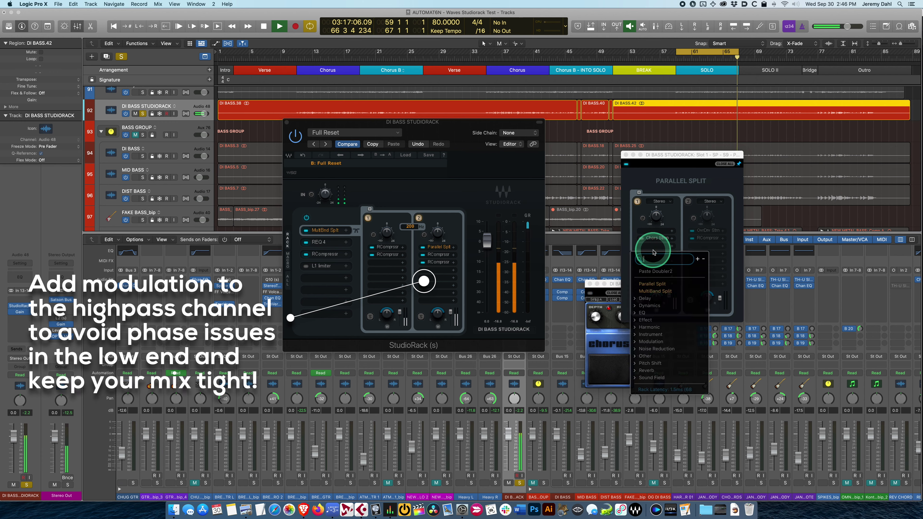
text(doubler)
click(653, 285)
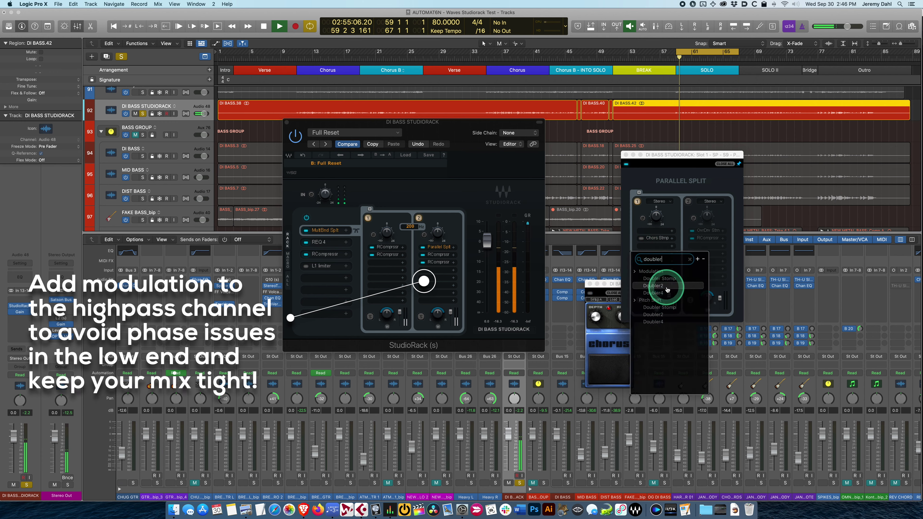
drag(513, 206, 690, 322)
Step: Copy Doubler2 from chain 1 to the slot below RCompressor in chain 2, close its window, and switch chain 2 on
click(659, 247)
drag(659, 248, 703, 249)
drag(486, 198, 739, 346)
click(613, 345)
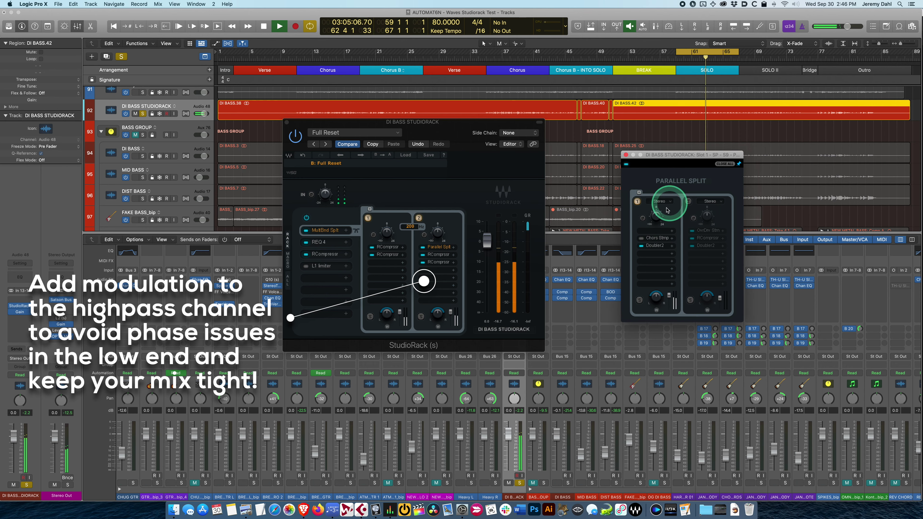
click(687, 201)
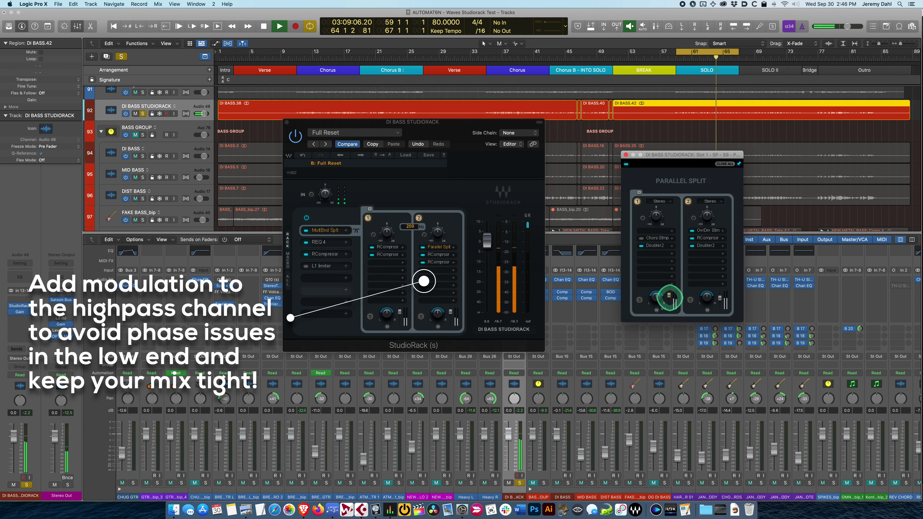
Step: Adjust chain 1's fader while comparing the doublers, leaving Doubler2 active in chain 1 and bypassed in chain 2
mouse_move(670, 296)
mouse_down()
mouse_move(659, 325)
mouse_move(665, 289)
mouse_up()
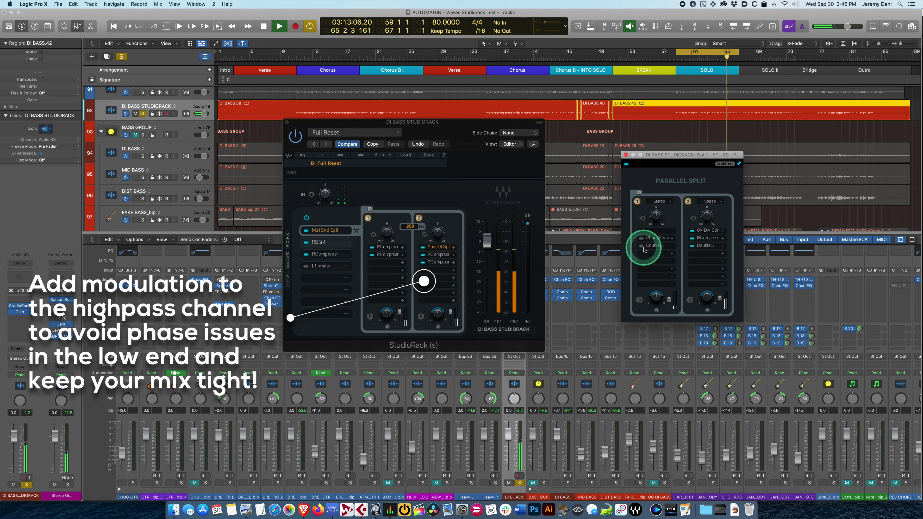
click(693, 246)
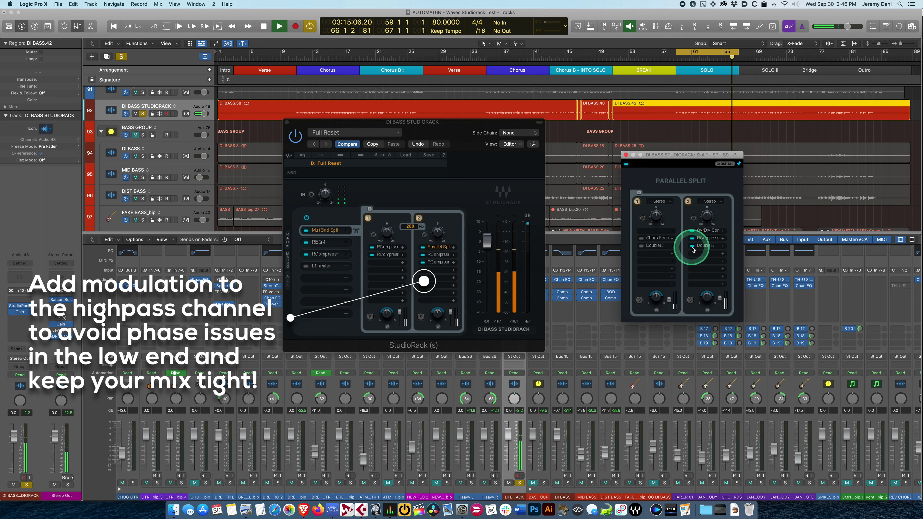
click(693, 246)
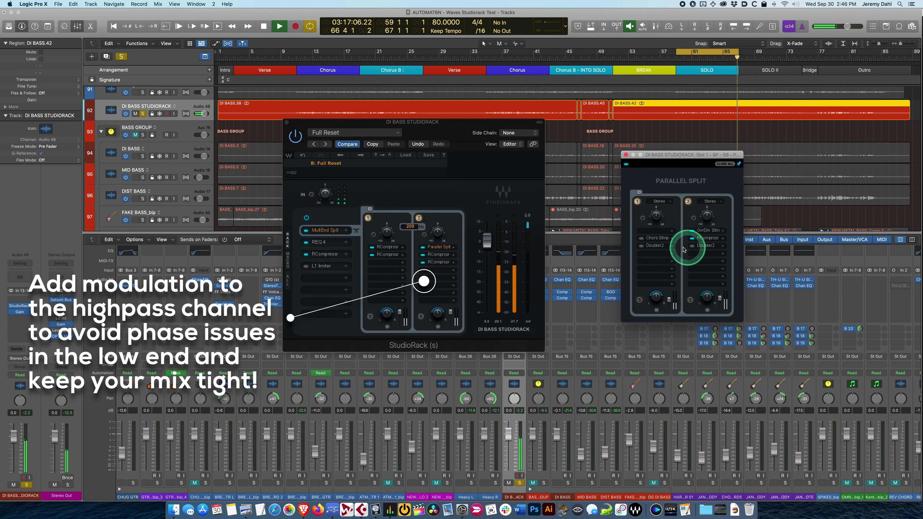
click(641, 246)
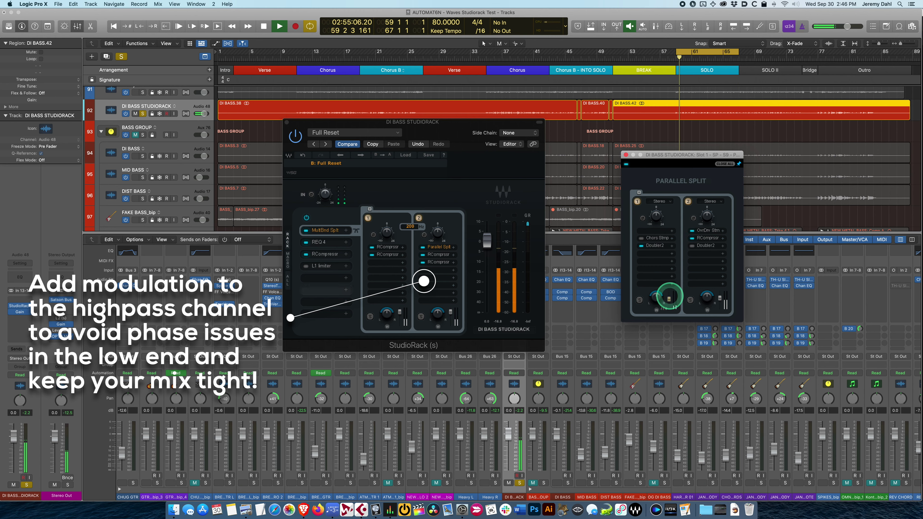
drag(670, 296, 673, 241)
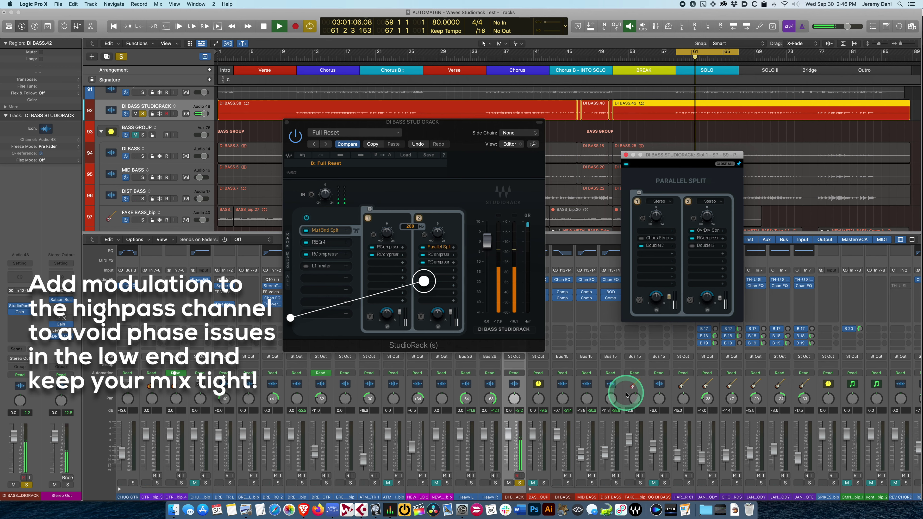
Step: Unsolo DI BASS STUDIORACK and fine-tune the Parallel Split's chain 1 fader in the full mix
key(s)
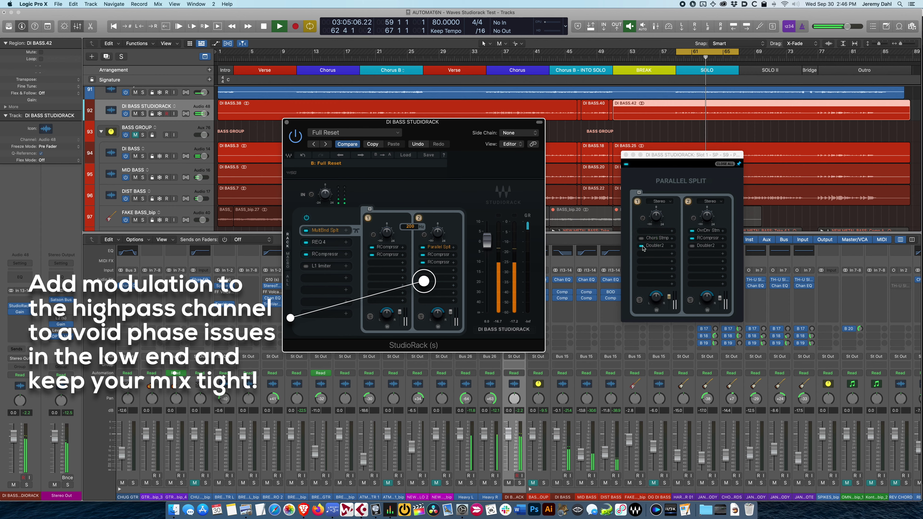
click(676, 298)
click(670, 297)
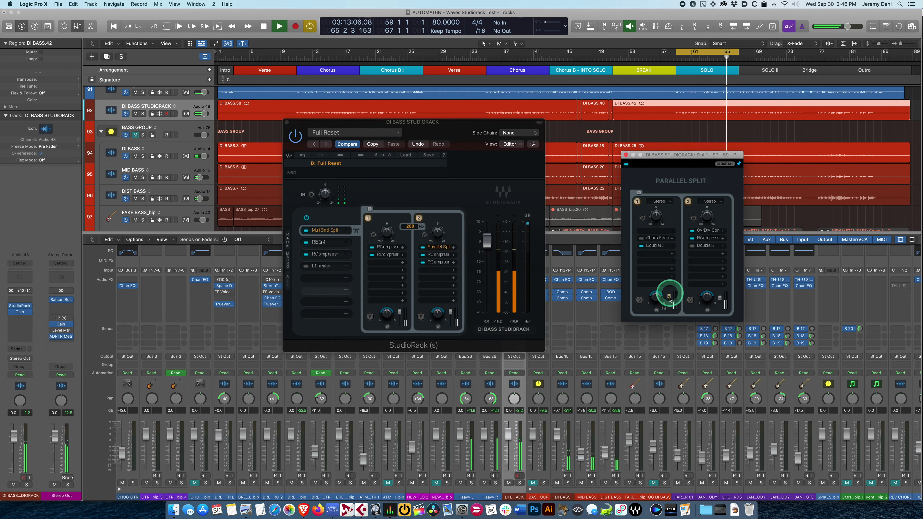
Step: Compare chain 1 with and without Doubler2, leave it bypassed there, enable Doubler2 in chain 2 and open its window
click(642, 246)
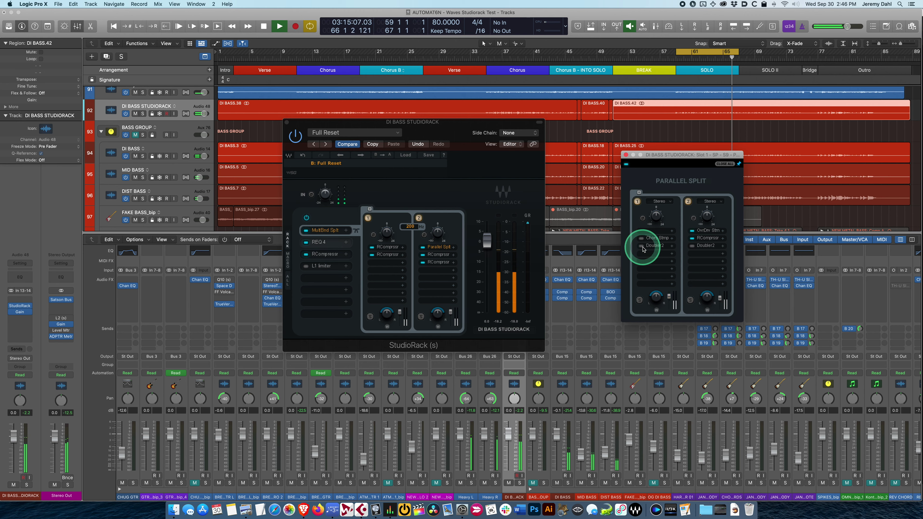
click(641, 247)
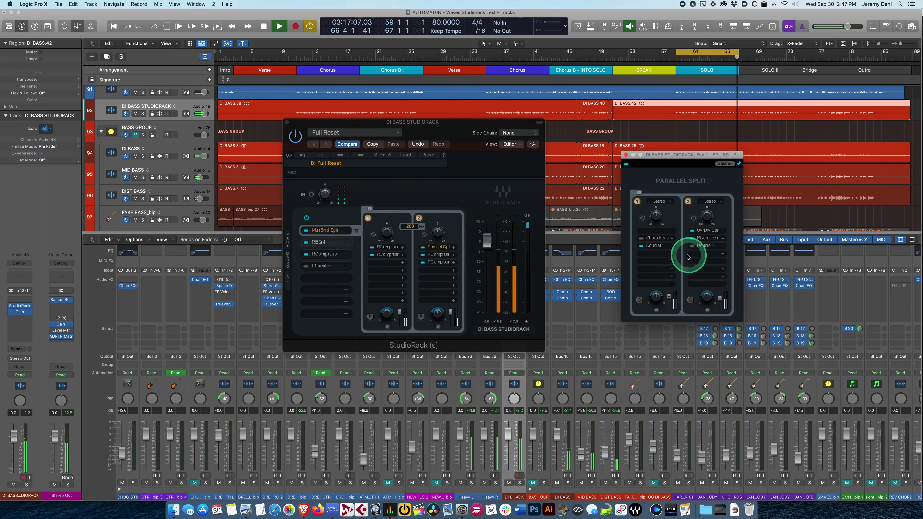
click(642, 247)
click(692, 247)
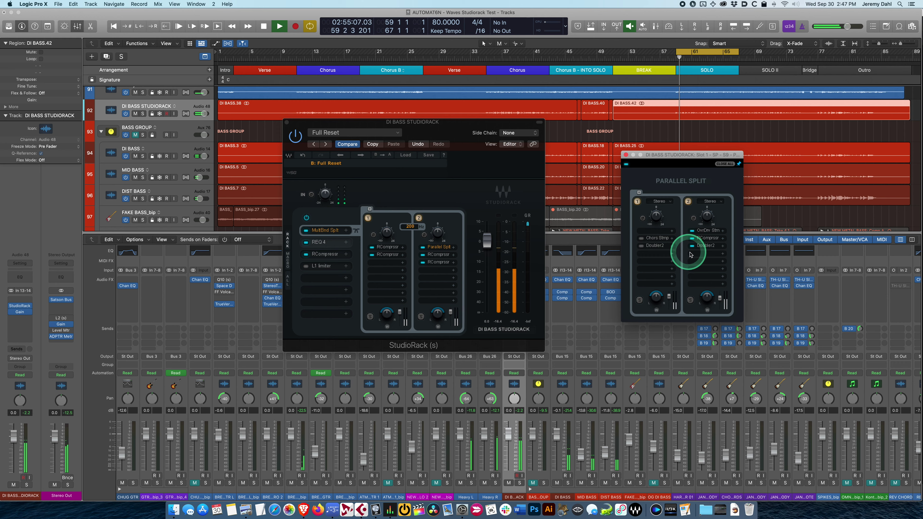
click(703, 247)
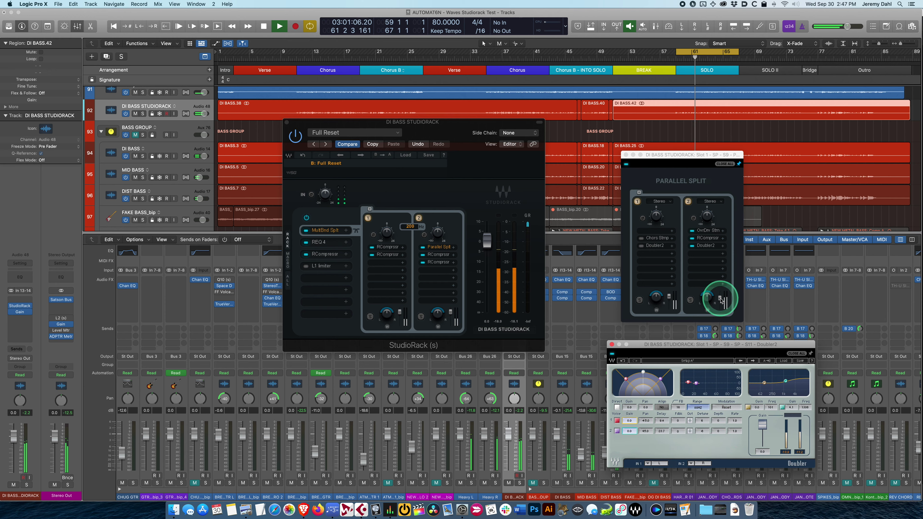
Step: Fine-tune the faders of chains 2 and 1 in the Parallel Split during playback
drag(719, 298, 706, 323)
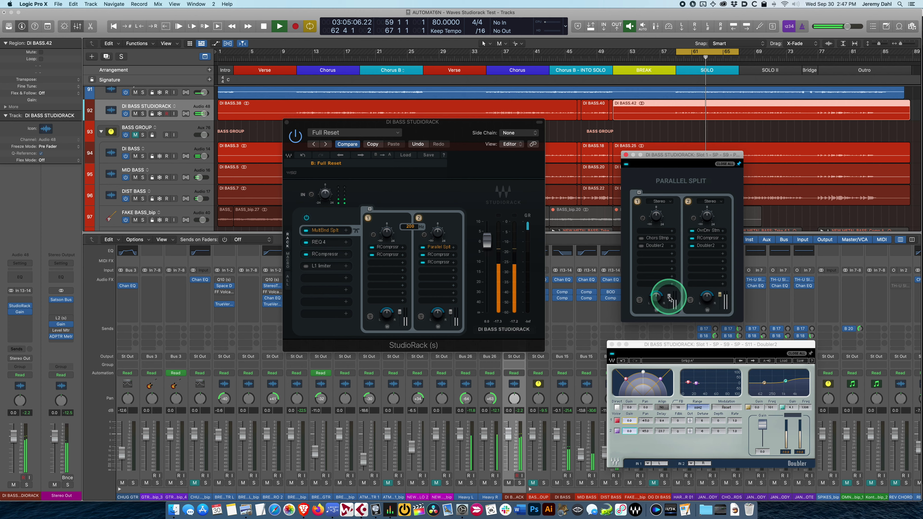
drag(669, 297, 667, 309)
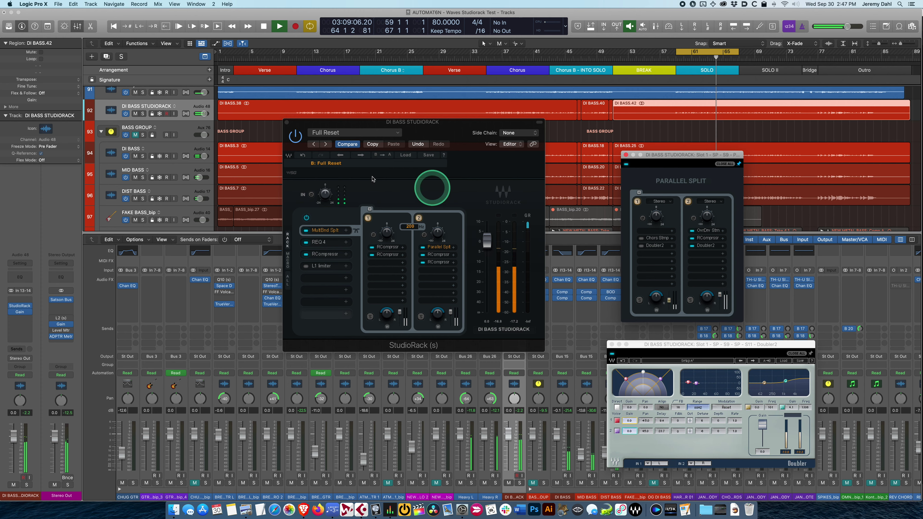
Step: Compare StudioRack's A and B setups, leave A: Full Reset active, and close the open plugin windows
click(350, 155)
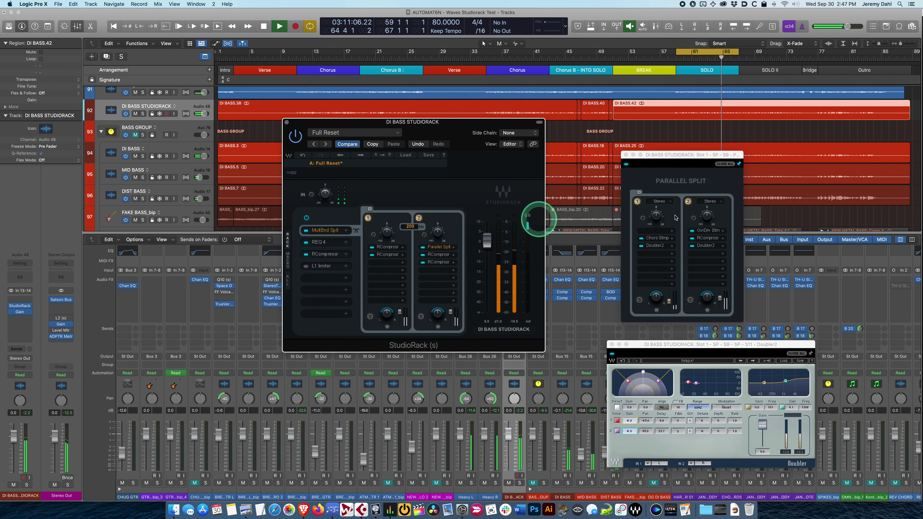
click(626, 155)
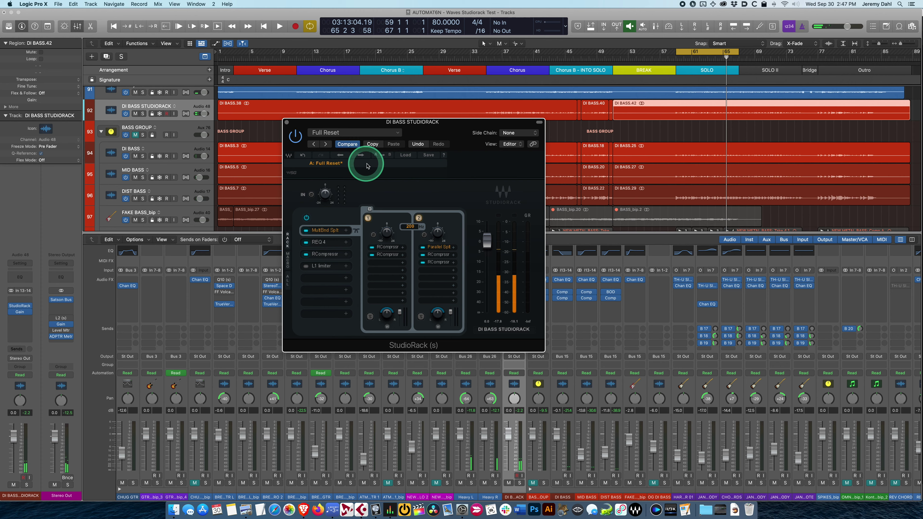
click(383, 167)
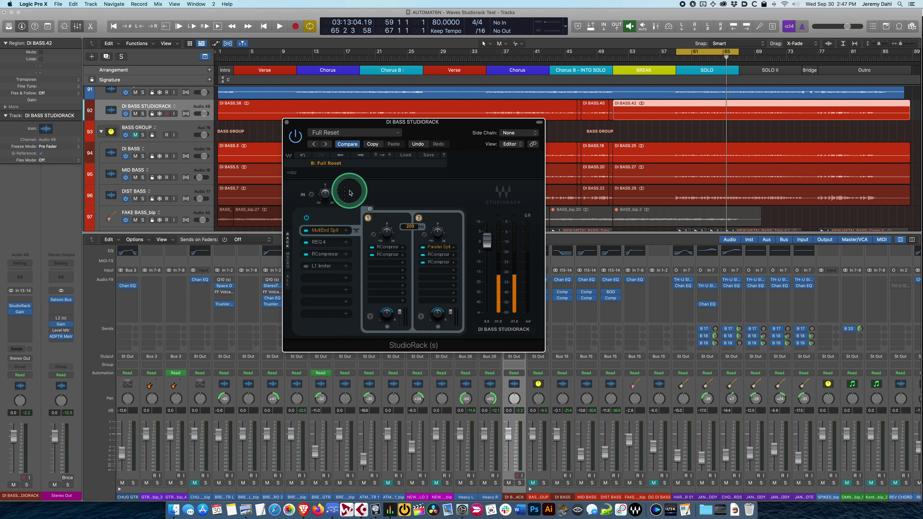
click(336, 165)
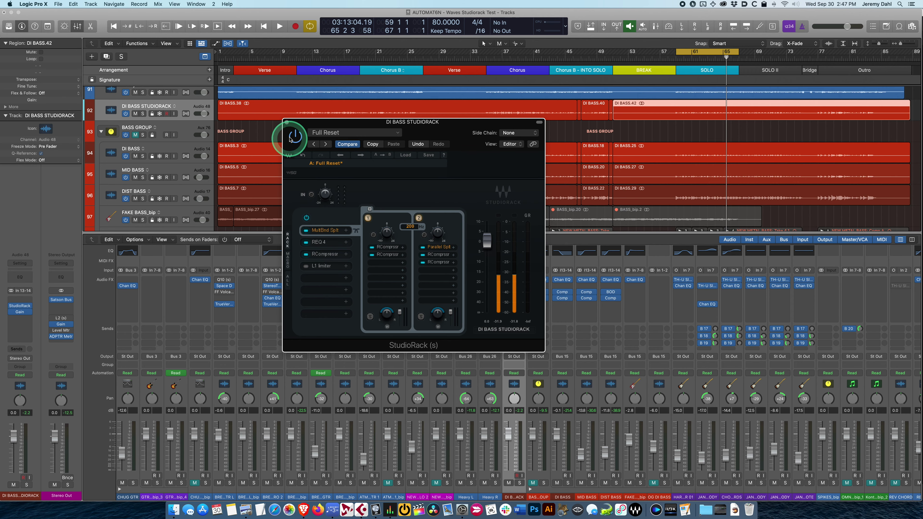
click(287, 122)
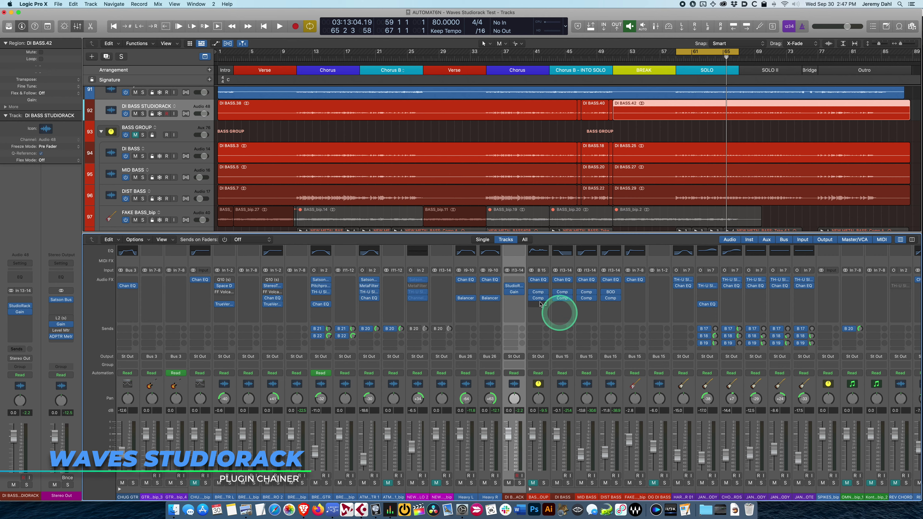
Step: Open StudioRack on DI BASS STUDIORACK and insert a MultiBand Split with five bands in the slot below L1 limiter
click(515, 286)
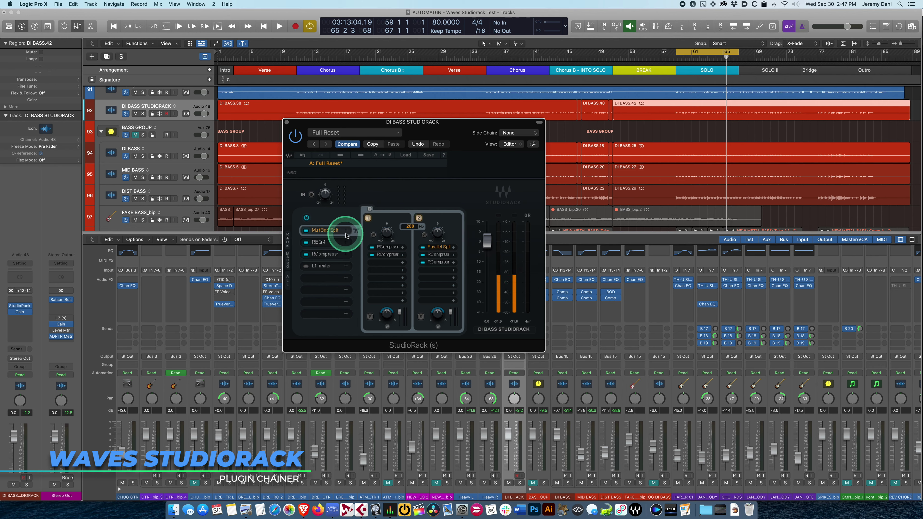
click(338, 282)
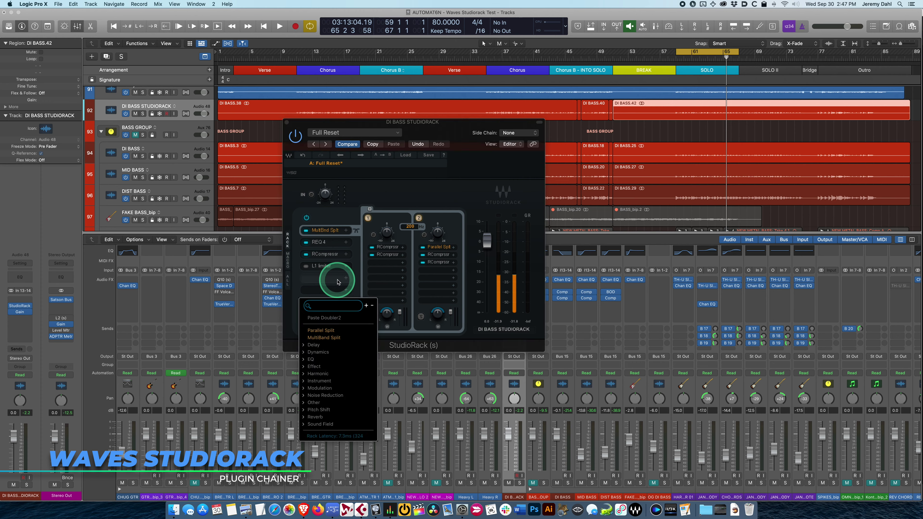
click(338, 338)
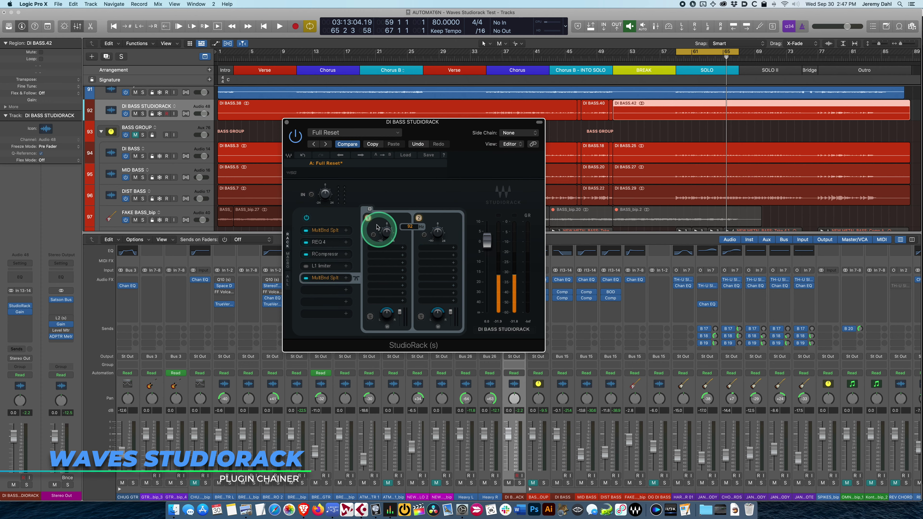
click(370, 209)
click(369, 209)
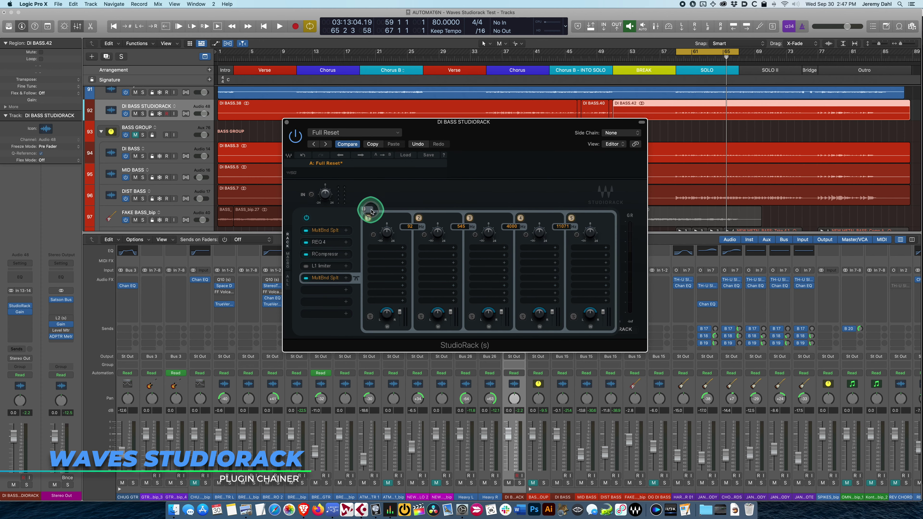
click(369, 209)
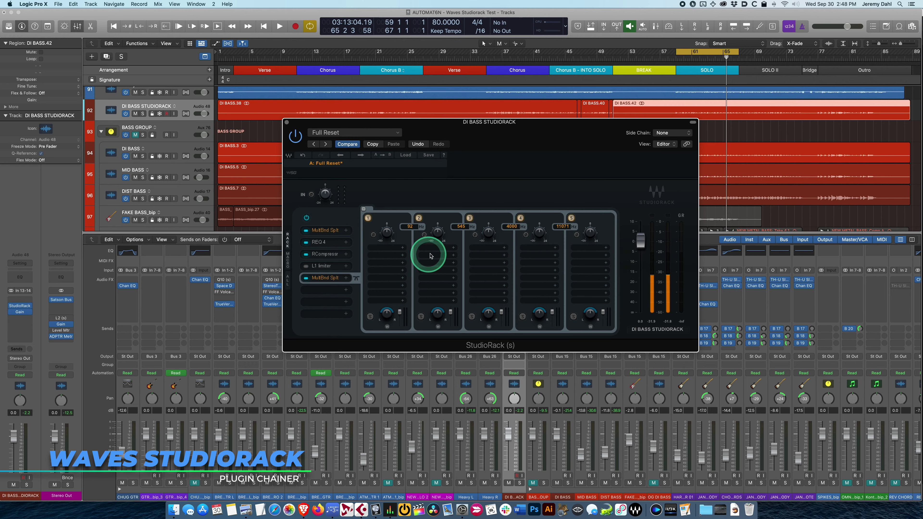
Step: Insert a Parallel Split in band 1, nest a MultiBand Split in its chain 2, and close both split windows
click(395, 250)
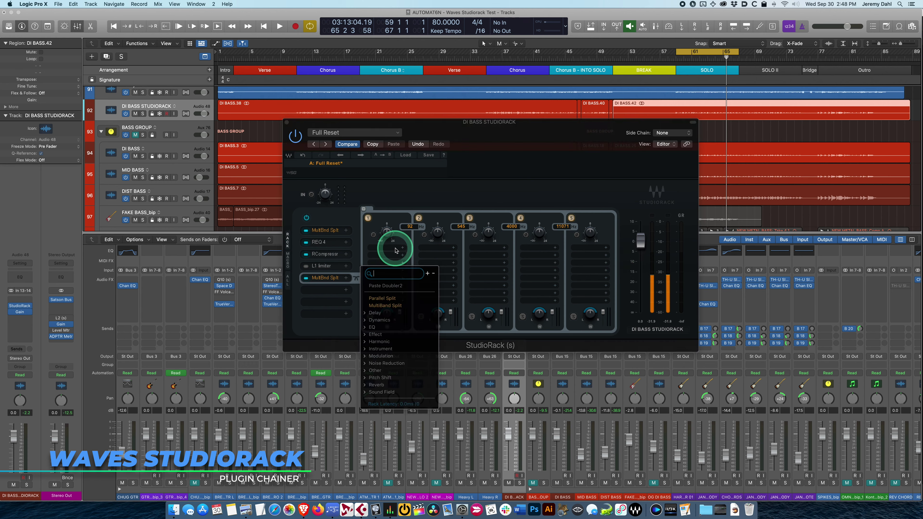
click(399, 305)
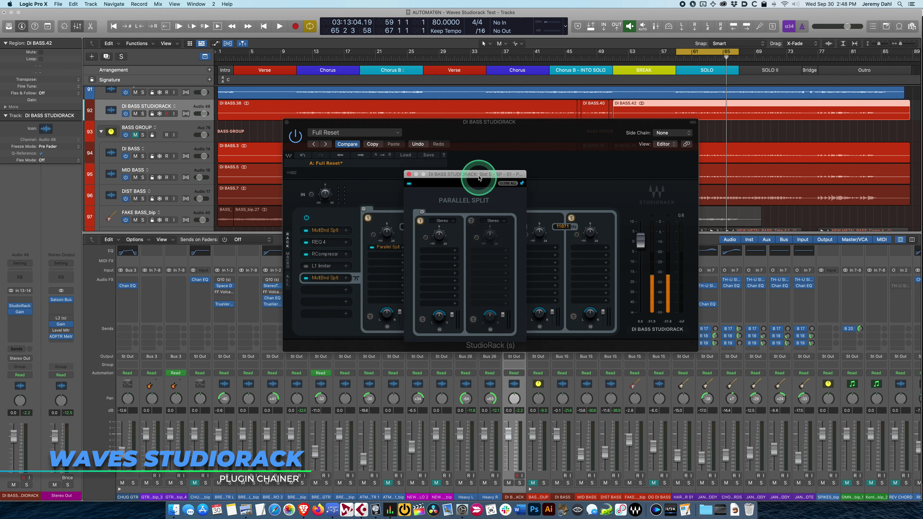
drag(478, 175, 591, 175)
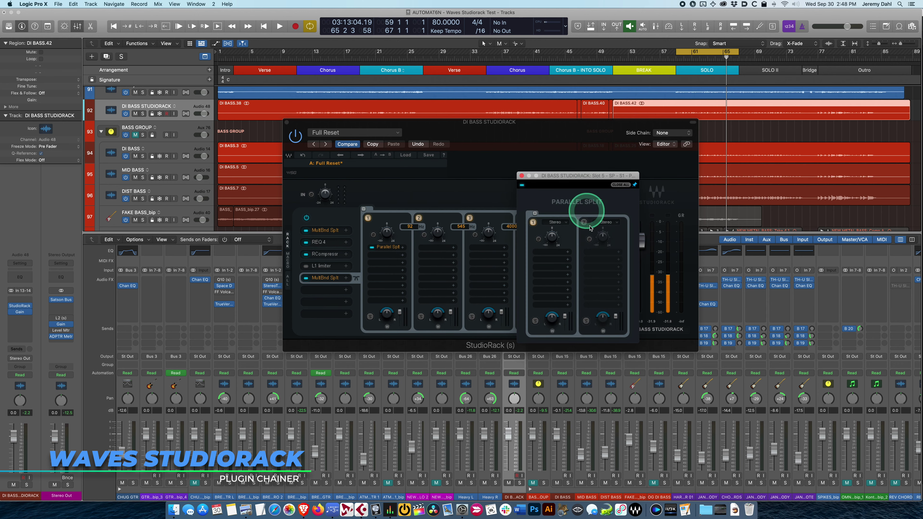
click(593, 252)
click(615, 297)
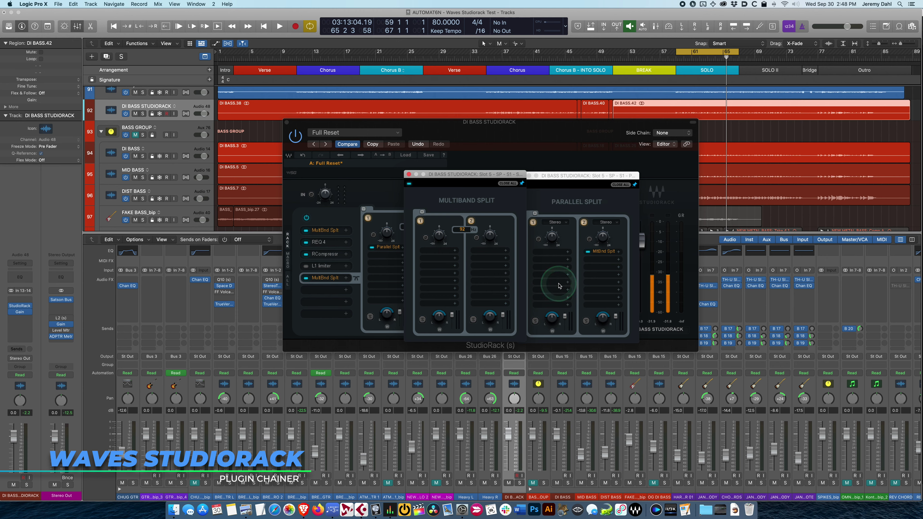
click(409, 175)
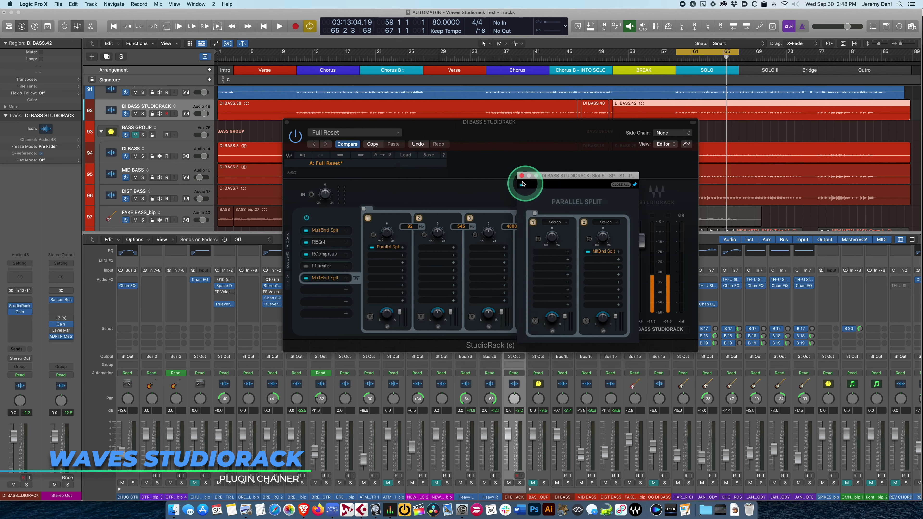
click(529, 176)
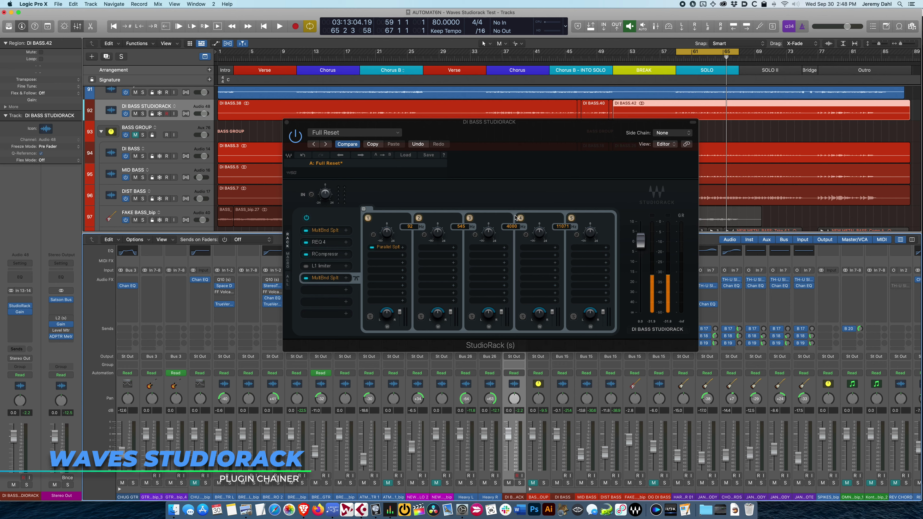
Step: Review the Parallel Split in band 1, close it, and remove the five-band MultiBand Split from the slot below L1 limiter
click(388, 247)
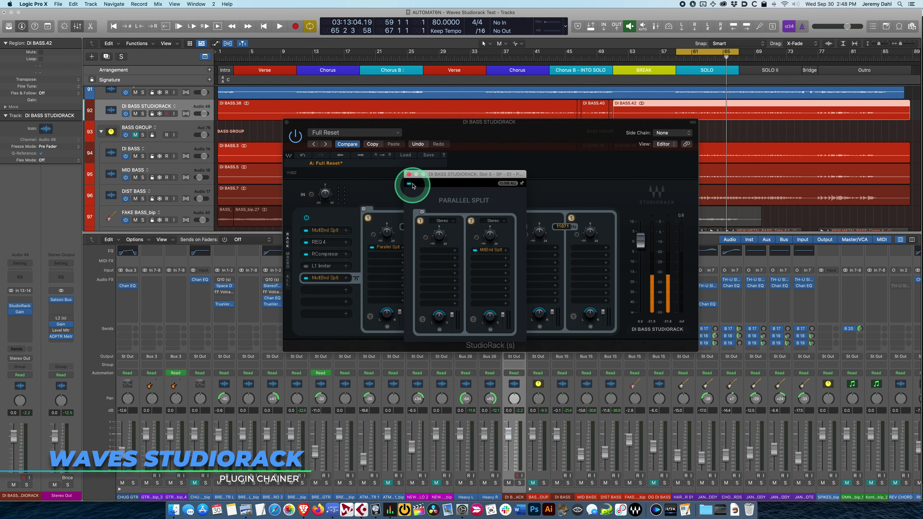
click(408, 175)
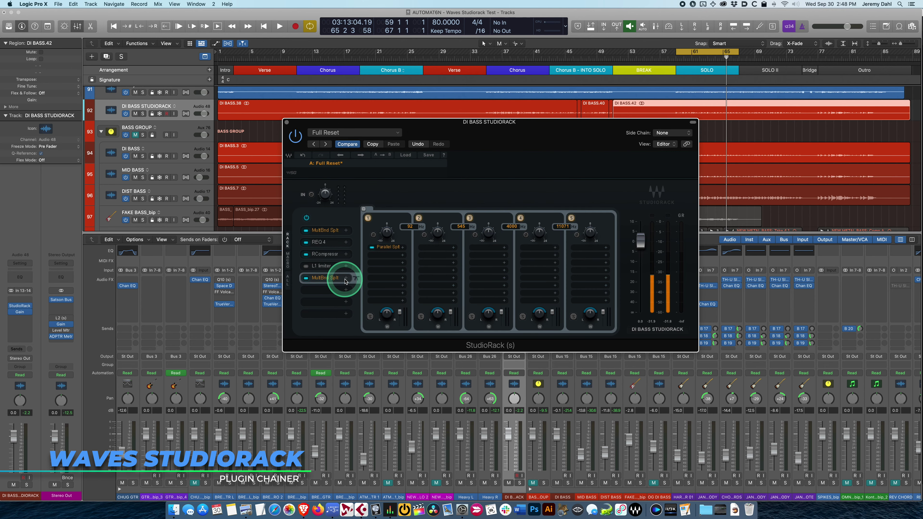
click(346, 278)
click(358, 318)
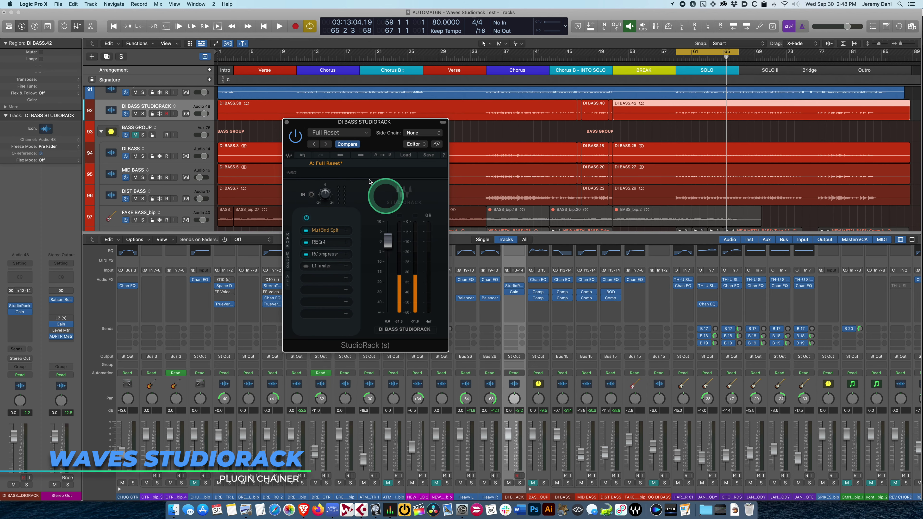
Step: Close StudioRack and reopen it from the DI BASS STUDIORACK channel strip
click(286, 122)
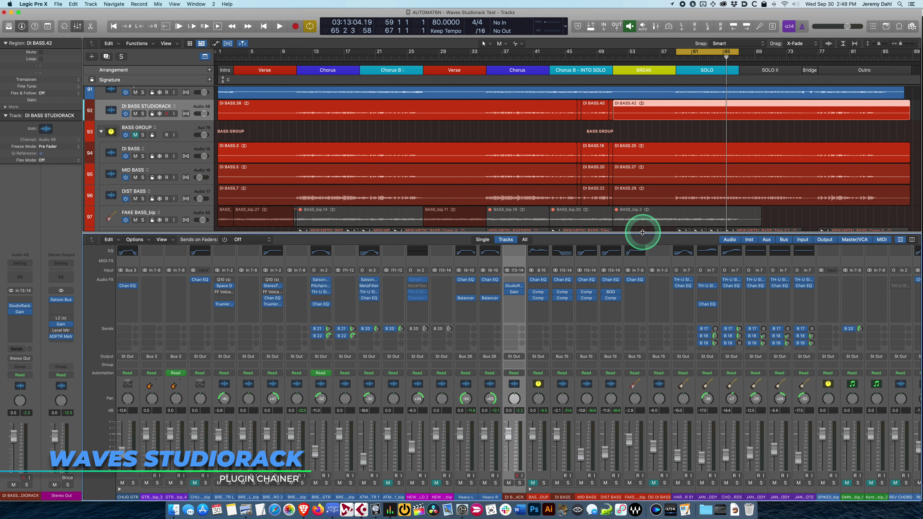
click(515, 287)
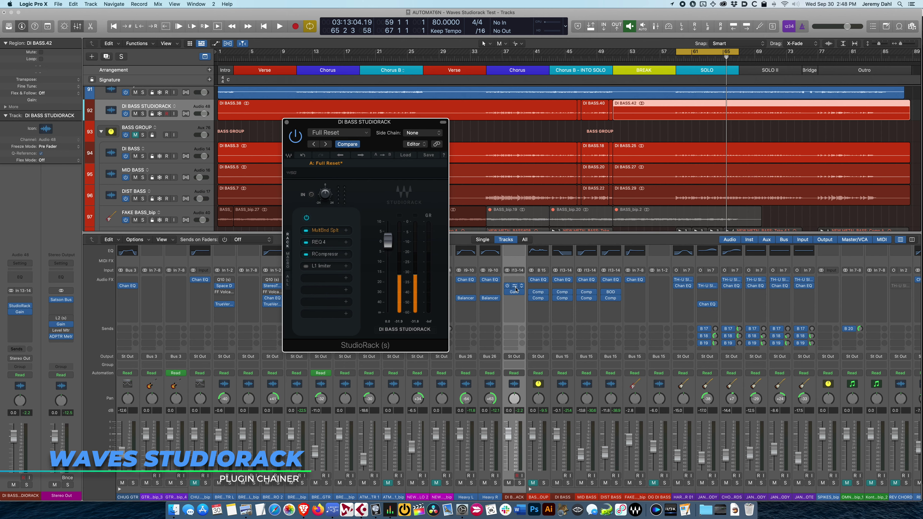
click(564, 286)
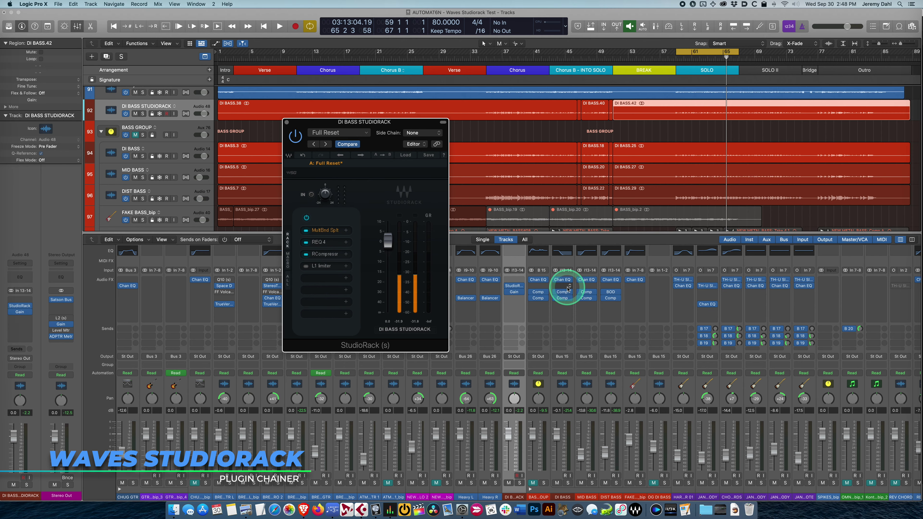